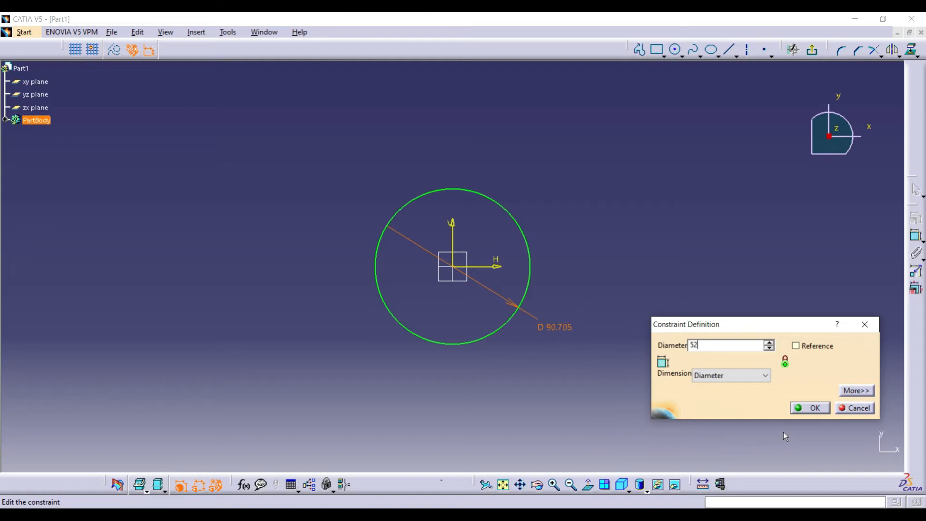
- Set the circle's diameter to 52 mm
{"action": "left_click", "coordinate": [809, 407]}
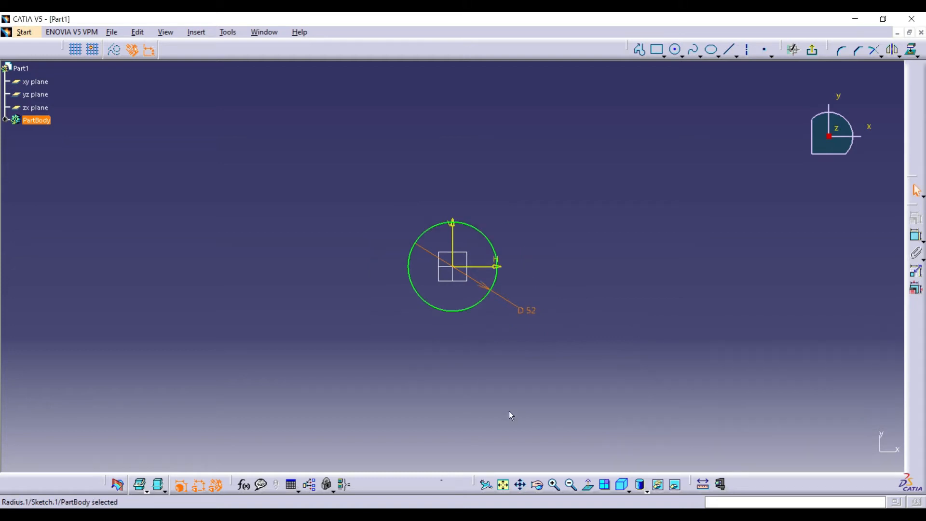
{"action": "left_click", "coordinate": [513, 486]}
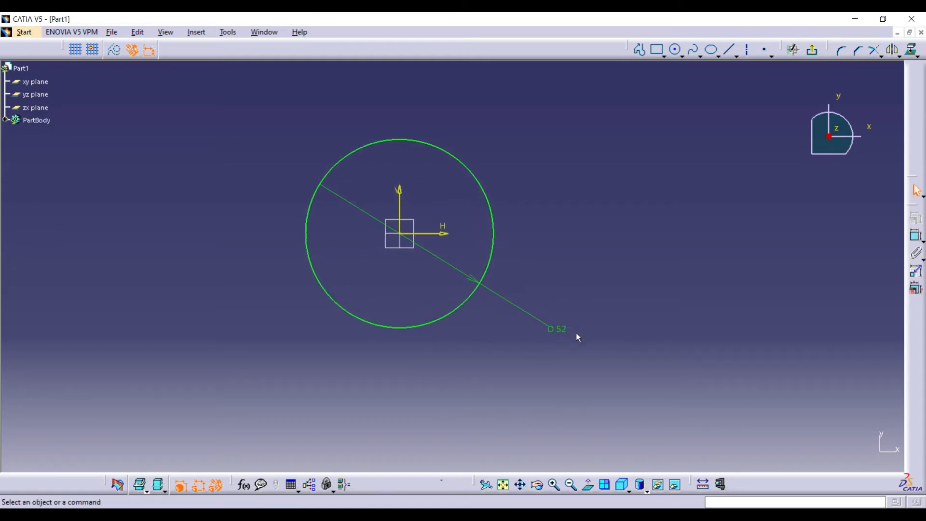
- Draw a small circle centred on the large circle's top point at H 0, V 26 mm and dimension its diameter to 10 mm
{"action": "left_click", "coordinate": [675, 49]}
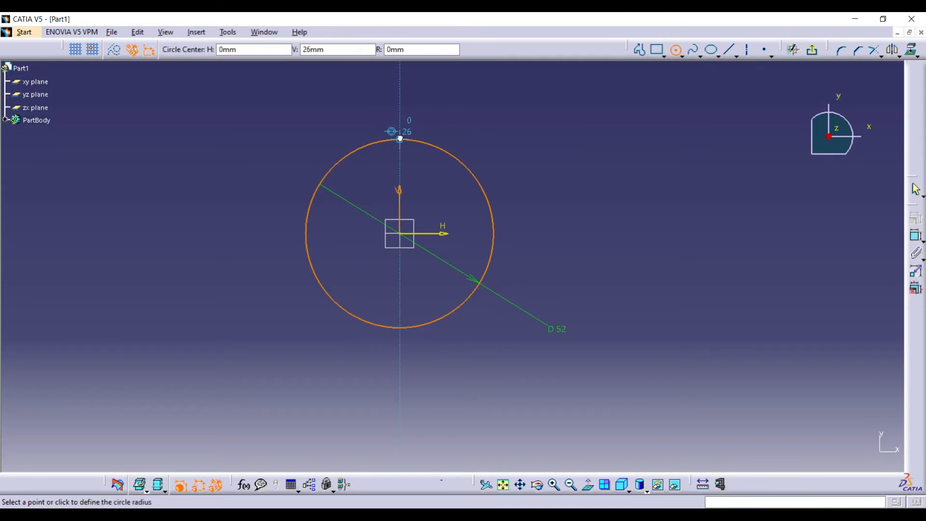
{"action": "left_click", "coordinate": [407, 155]}
{"action": "left_click", "coordinate": [917, 236]}
{"action": "left_click", "coordinate": [432, 115]}
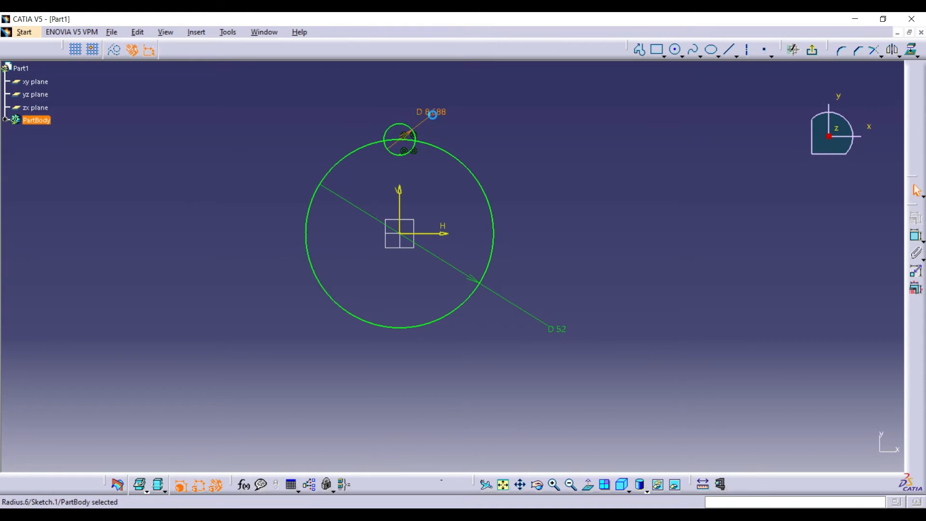
{"action": "double_click", "coordinate": [432, 114]}
{"action": "type", "text": "10"}
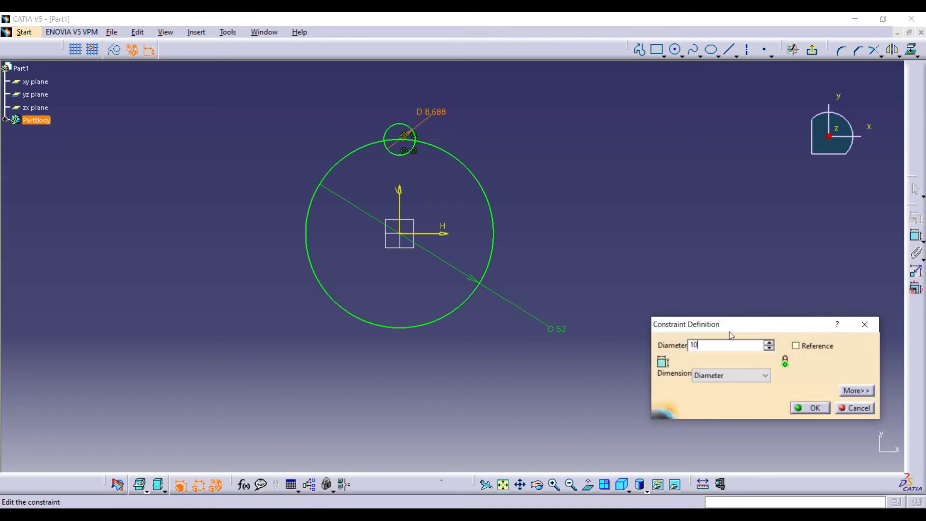
{"action": "left_click", "coordinate": [821, 410]}
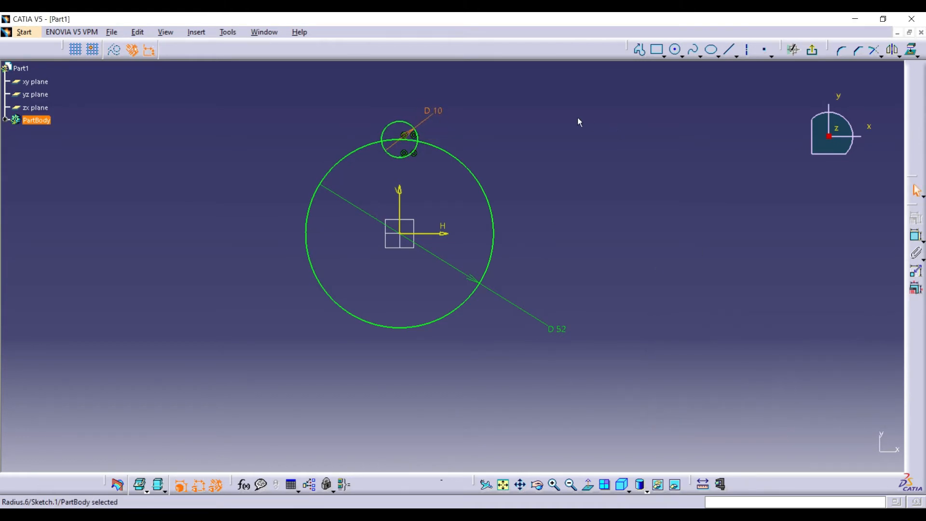
- Rotate-copy the 10 mm circle about the origin with 6 duplicate instances, dividing 360 degrees evenly so seven circles surround the large circle
{"action": "left_click", "coordinate": [414, 129]}
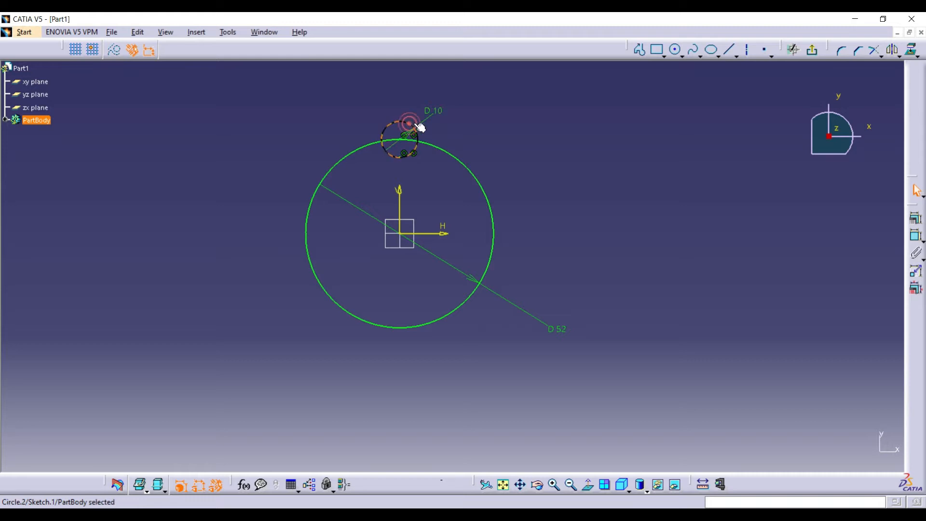
{"action": "left_click", "coordinate": [898, 57]}
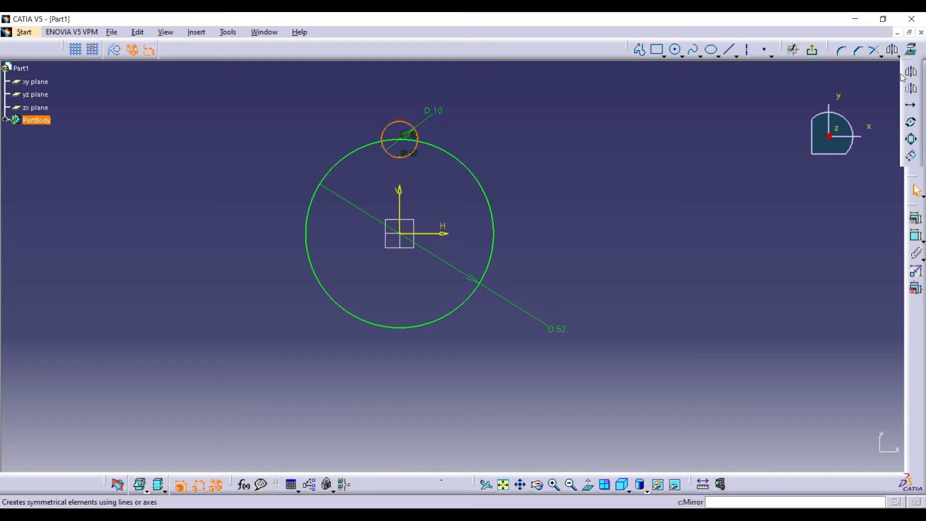
{"action": "left_click", "coordinate": [911, 122]}
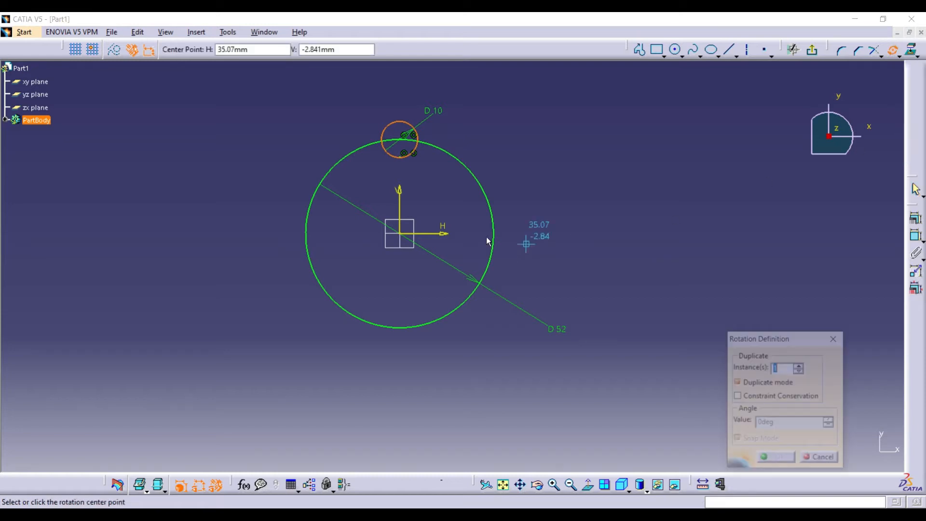
{"action": "left_click", "coordinate": [401, 234]}
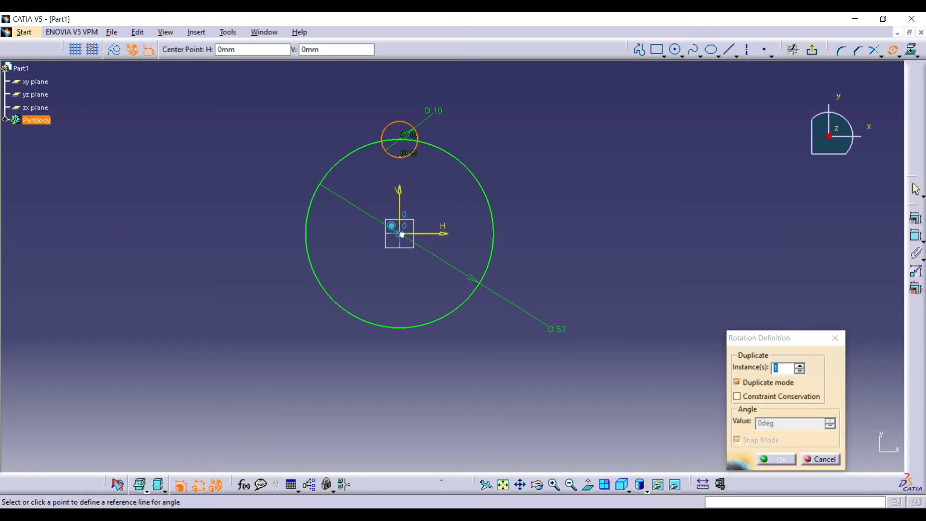
{"action": "left_click", "coordinate": [414, 141]}
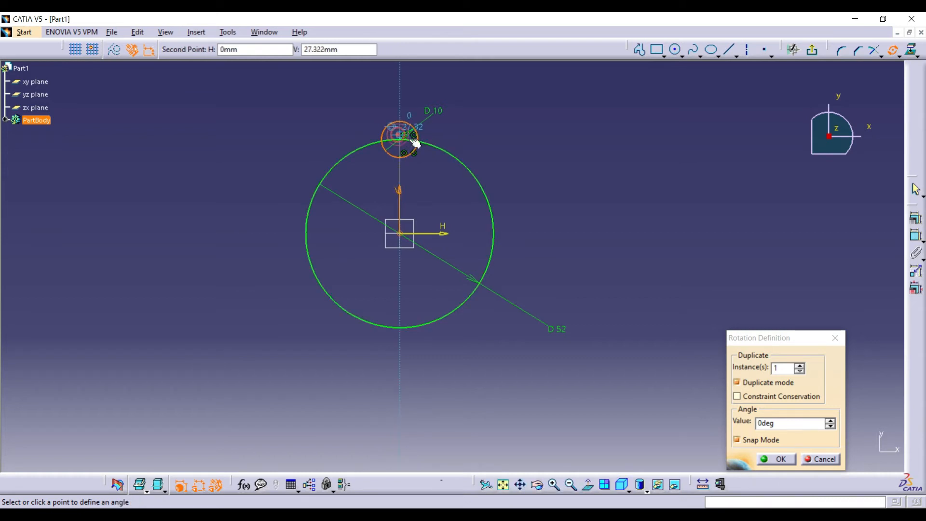
{"action": "left_click", "coordinate": [799, 366]}
{"action": "left_click", "coordinate": [799, 365]}
{"action": "left_click", "coordinate": [799, 366]}
{"action": "left_click", "coordinate": [799, 366]}
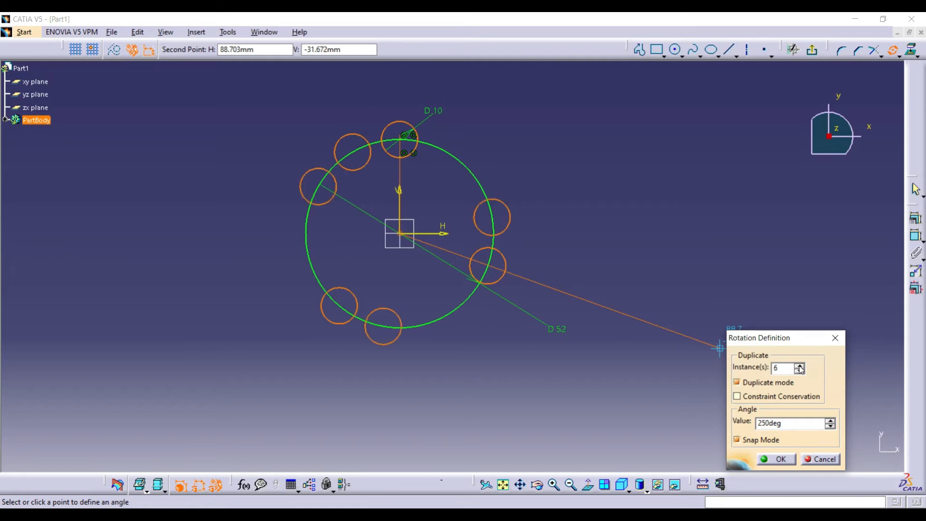
{"action": "double_click", "coordinate": [797, 426]}
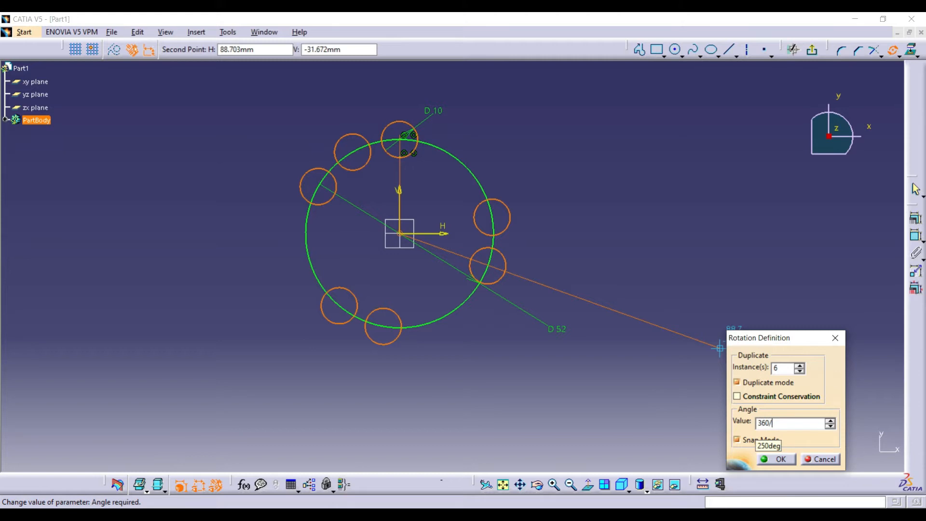
{"action": "left_click", "coordinate": [777, 458]}
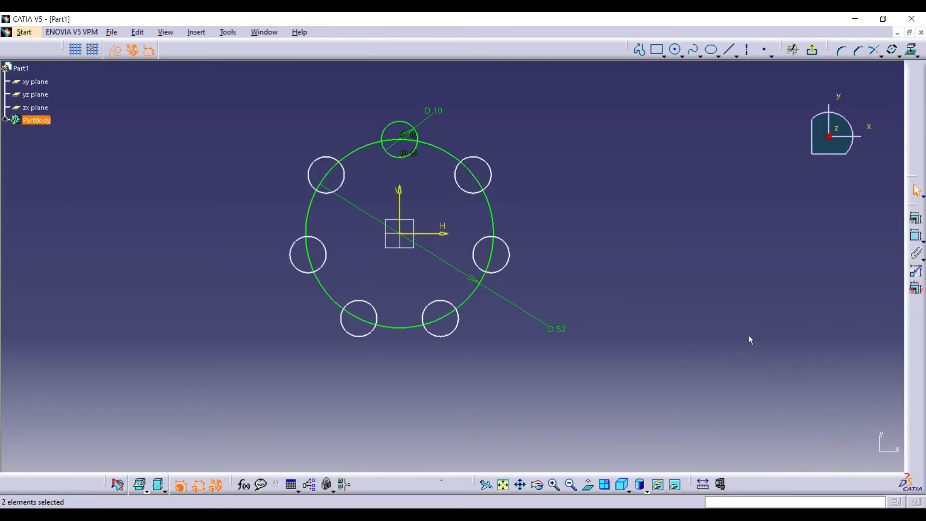
{"action": "left_click", "coordinate": [647, 243]}
- Add a 2.5 mm radius corner between the topmost small circle and the 52 mm circle, on the small circle's right side
{"action": "left_click", "coordinate": [554, 485]}
{"action": "middle_click_drag", "start_coordinate": [529, 301], "coordinate": [540, 421]}
{"action": "left_click", "coordinate": [843, 51]}
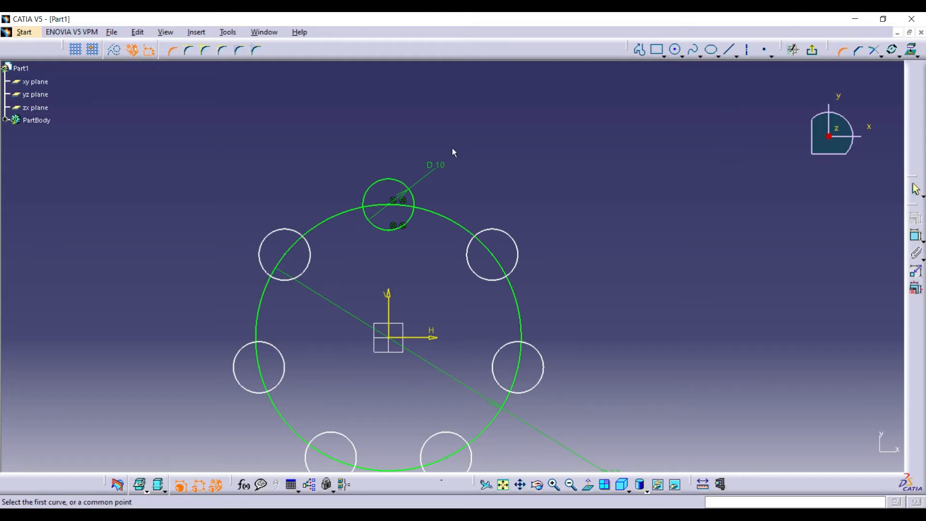
{"action": "left_click", "coordinate": [413, 218]}
{"action": "left_click", "coordinate": [422, 211]}
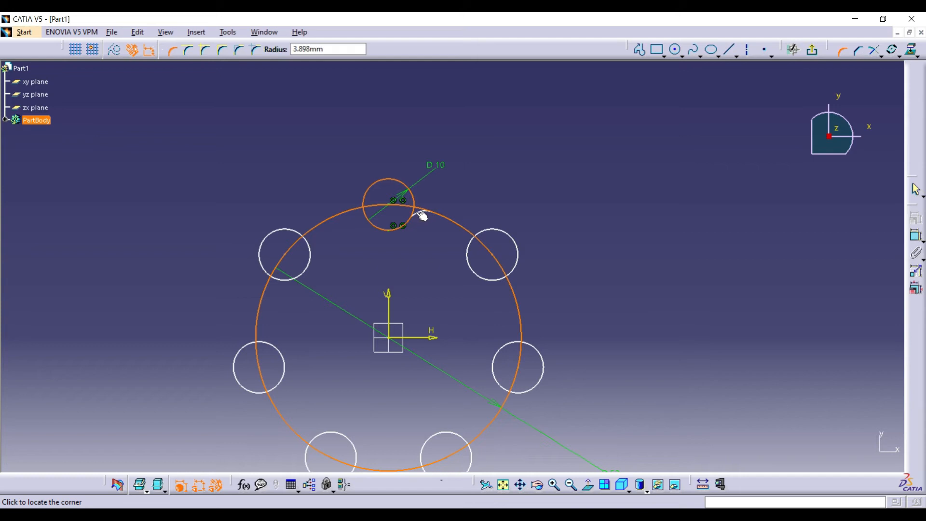
{"action": "key", "text": "Tab"}
{"action": "type", "text": "2.5"}
{"action": "key", "text": "Return"}
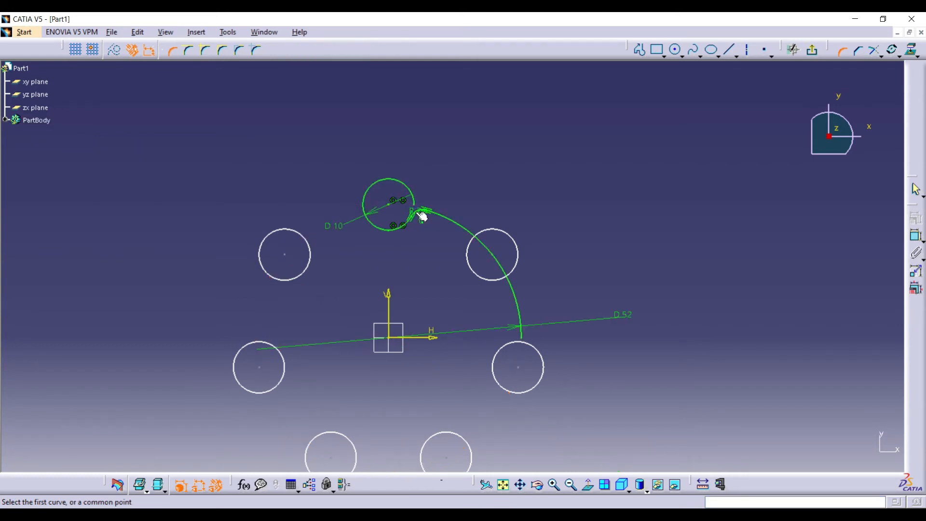
- Add a 2.5 mm radius corner between the 52 mm arc and the upper-right small circle
{"action": "left_click", "coordinate": [469, 234]}
{"action": "left_click", "coordinate": [471, 238]}
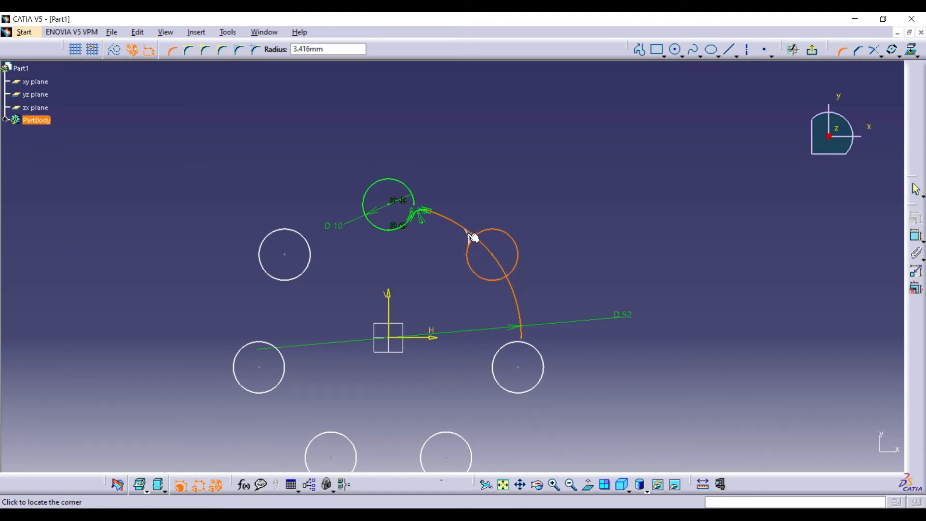
{"action": "type", "text": "2.5"}
{"action": "key", "text": "Return"}
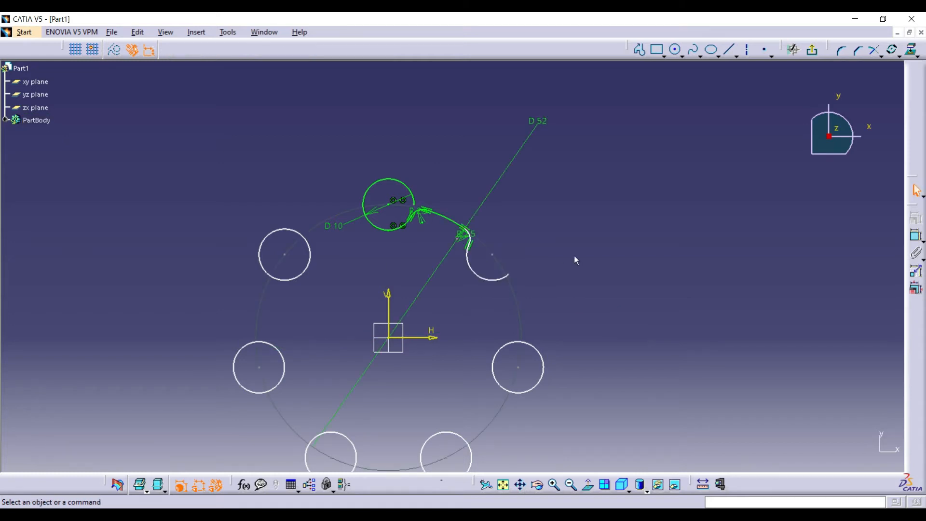
{"action": "left_click", "coordinate": [643, 206]}
- Draw an arc centred on the origin from the upper-right small circle's centre to the centre of the small circle below it
{"action": "left_click", "coordinate": [681, 53]}
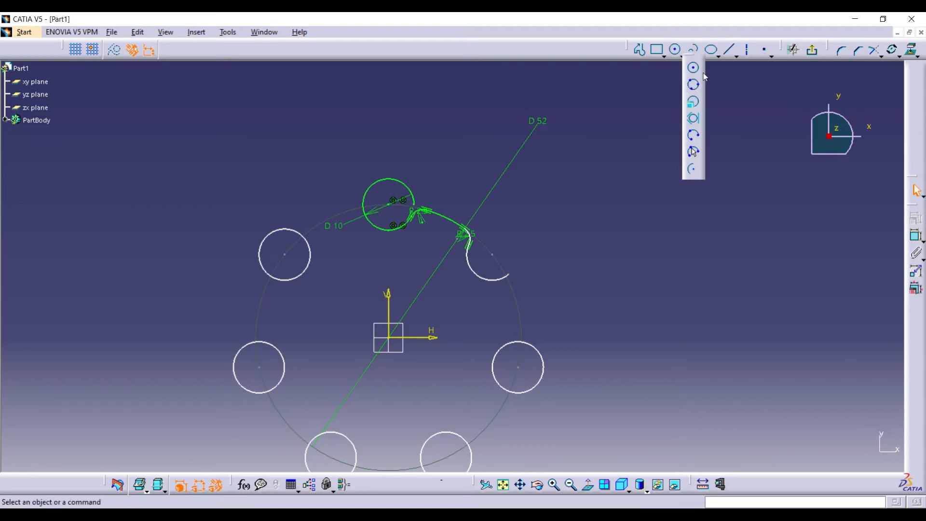
{"action": "left_click", "coordinate": [690, 175]}
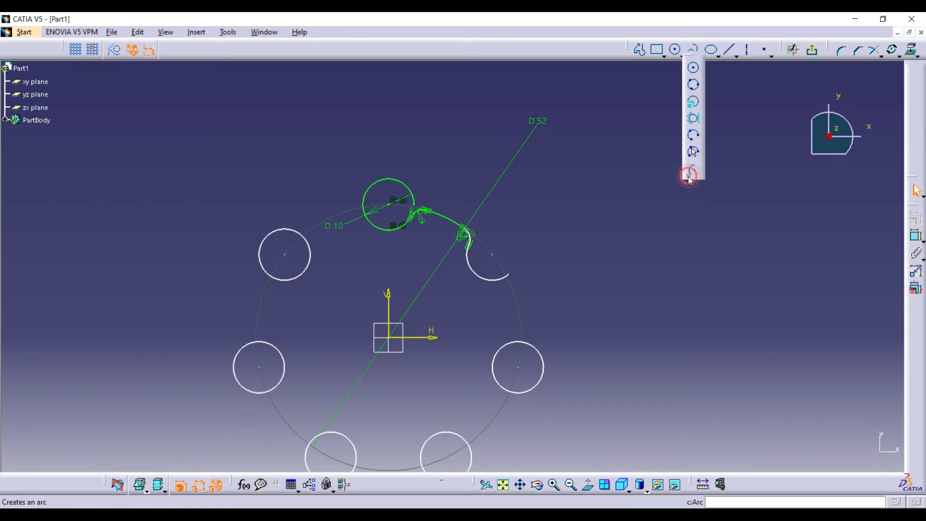
{"action": "left_click", "coordinate": [388, 339]}
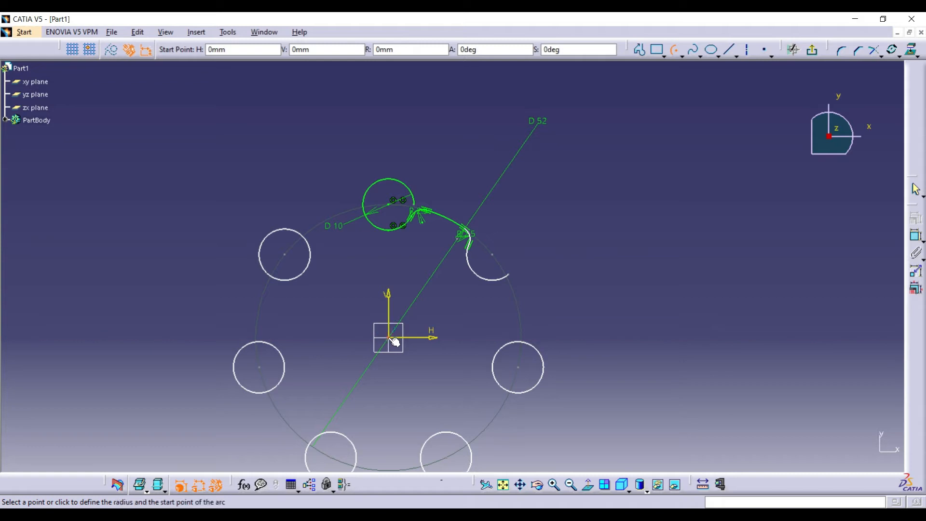
{"action": "left_click", "coordinate": [493, 263]}
{"action": "left_click", "coordinate": [523, 369]}
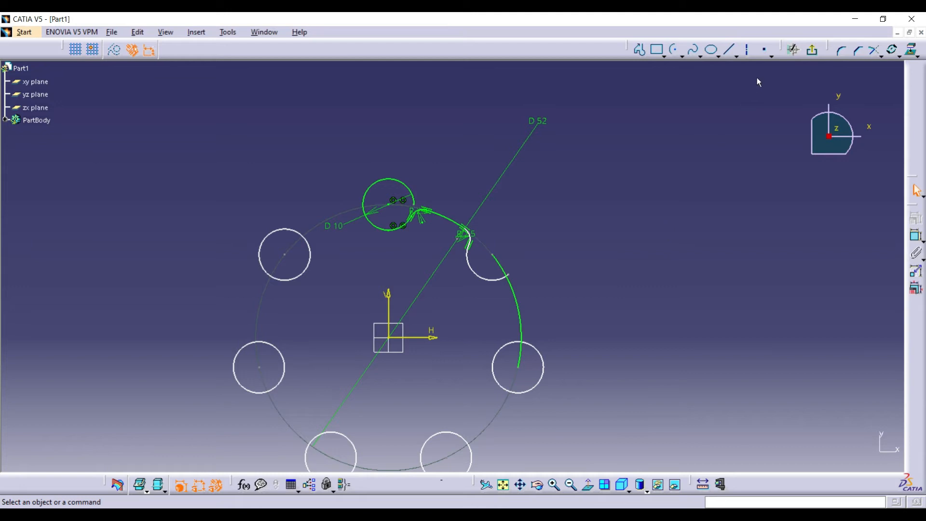
- Add a 2.5 mm radius corner between the lower end of the upper-right notch arc and the new origin-centred arc
{"action": "left_click", "coordinate": [841, 50]}
{"action": "left_click", "coordinate": [506, 280]}
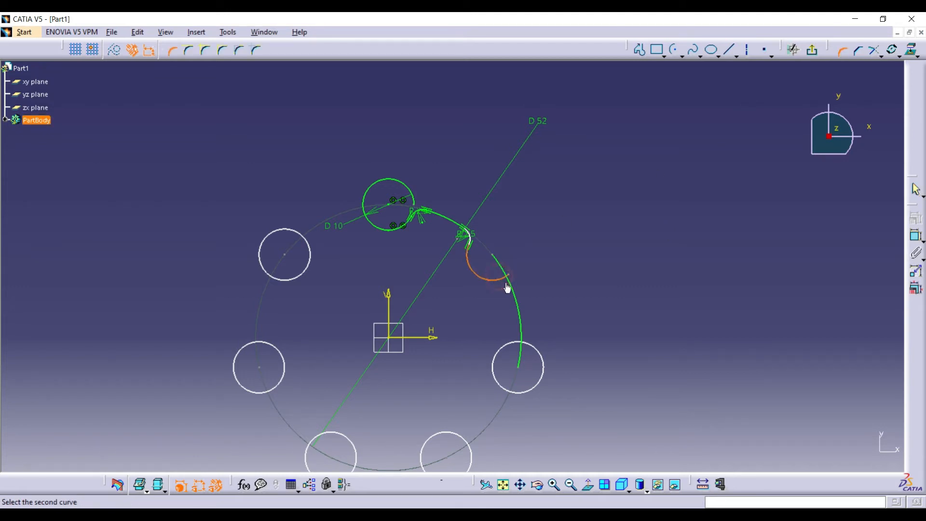
{"action": "left_click", "coordinate": [514, 289]}
{"action": "key", "text": "Tab"}
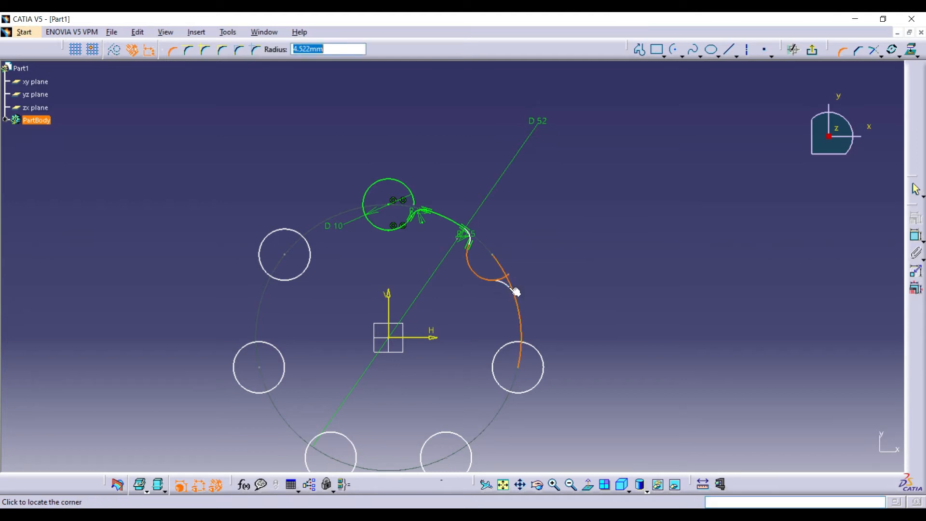
{"action": "type", "text": "2.5"}
{"action": "key", "text": "Return"}
{"action": "left_click", "coordinate": [542, 223]}
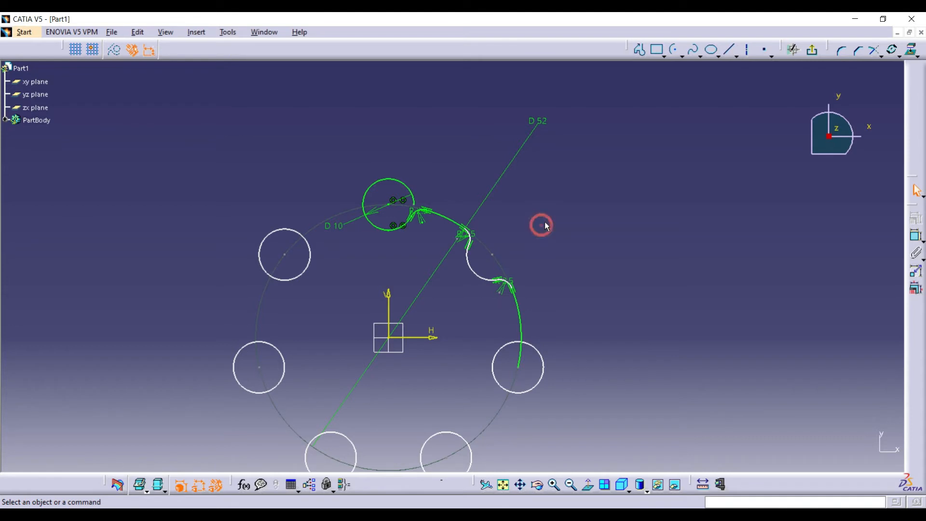
- Delete the topmost 10 mm circle
{"action": "left_click", "coordinate": [395, 228]}
{"action": "right_click", "coordinate": [397, 231]}
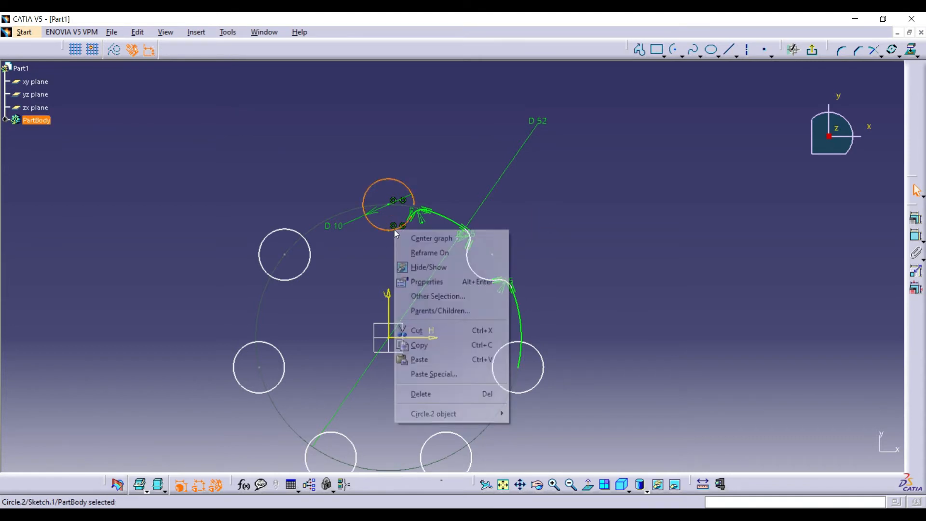
{"action": "left_click", "coordinate": [457, 401]}
- Delete the corner arc below the upper-right notch and the origin-centred arc connected to it
{"action": "left_click", "coordinate": [509, 284]}
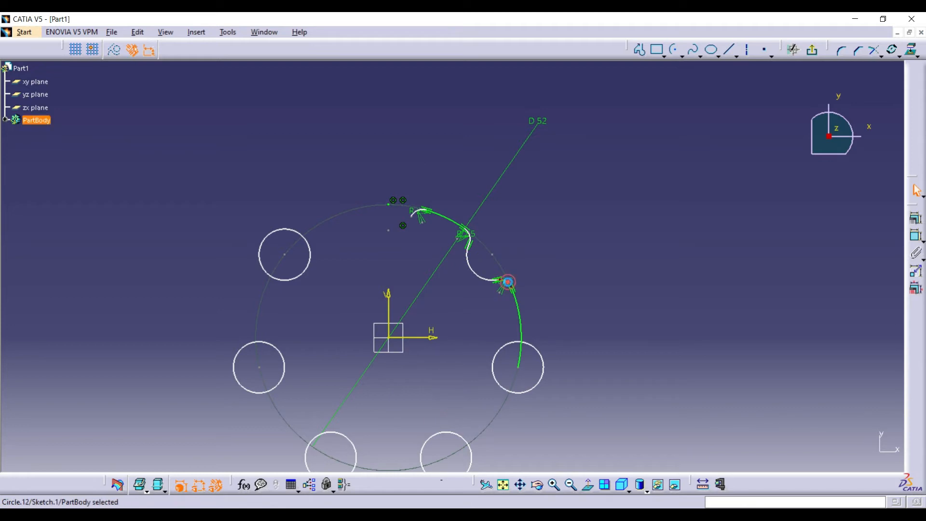
{"action": "right_click", "coordinate": [511, 286]}
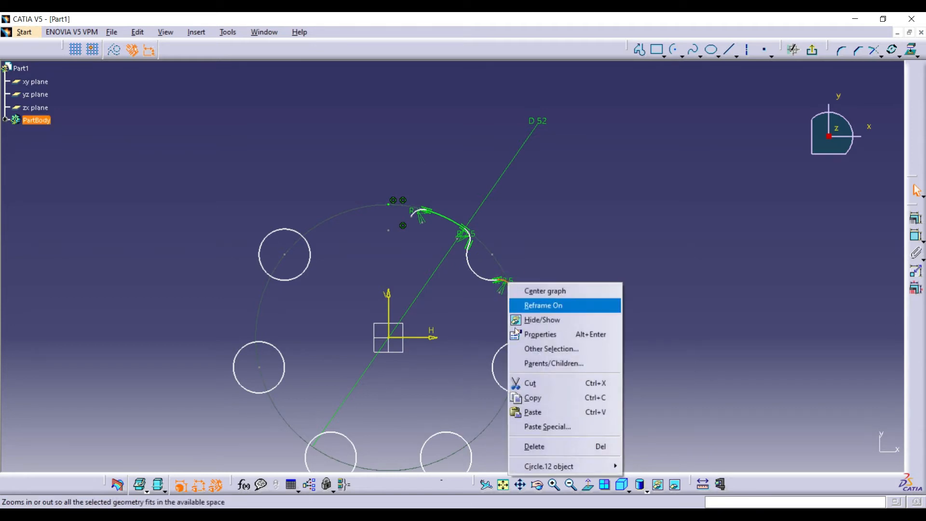
{"action": "left_click", "coordinate": [546, 448]}
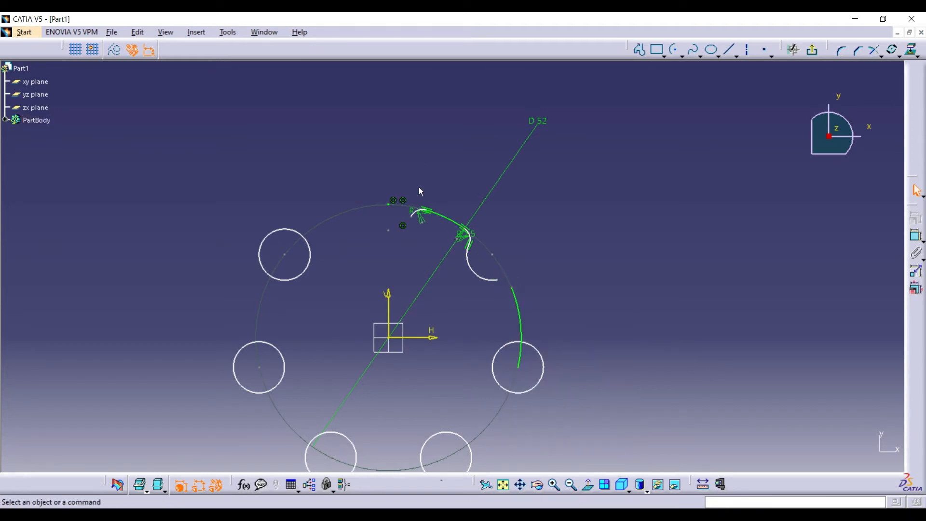
{"action": "left_click", "coordinate": [513, 293]}
{"action": "right_click", "coordinate": [512, 293]}
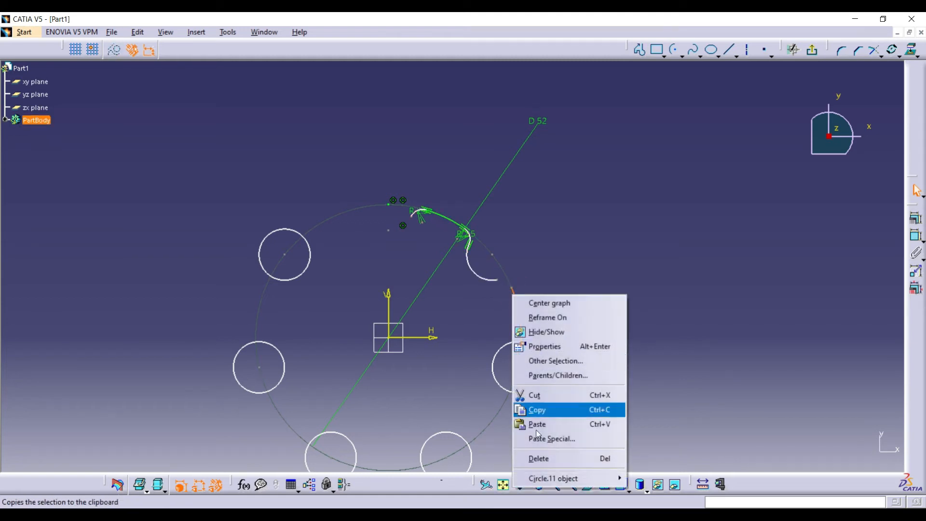
{"action": "left_click", "coordinate": [539, 456]}
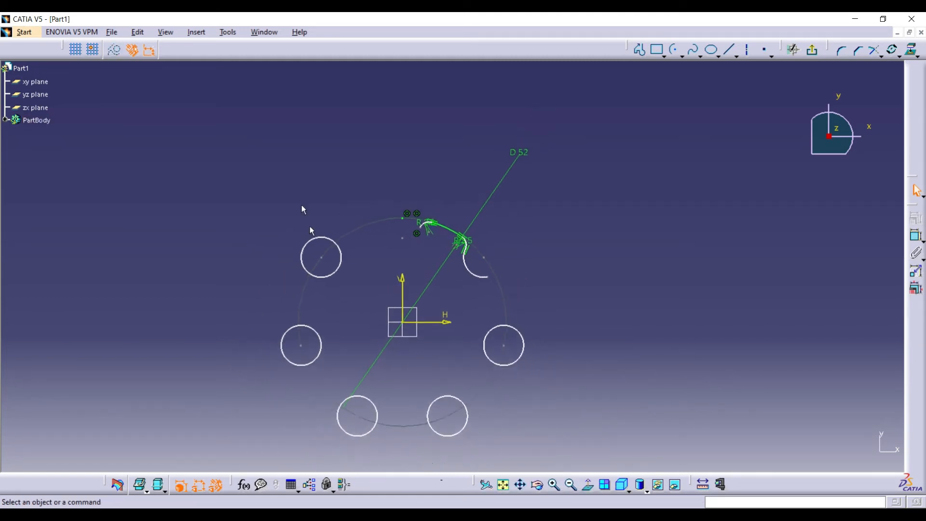
- Delete the five remaining full small circles around the construction circle
{"action": "mouse_move", "coordinate": [249, 185]}
{"action": "left_mouse_down"}
{"action": "mouse_move", "coordinate": [347, 275]}
{"action": "mouse_move", "coordinate": [387, 369]}
{"action": "mouse_move", "coordinate": [396, 434]}
{"action": "left_mouse_up"}
{"action": "key", "text": "Delete"}
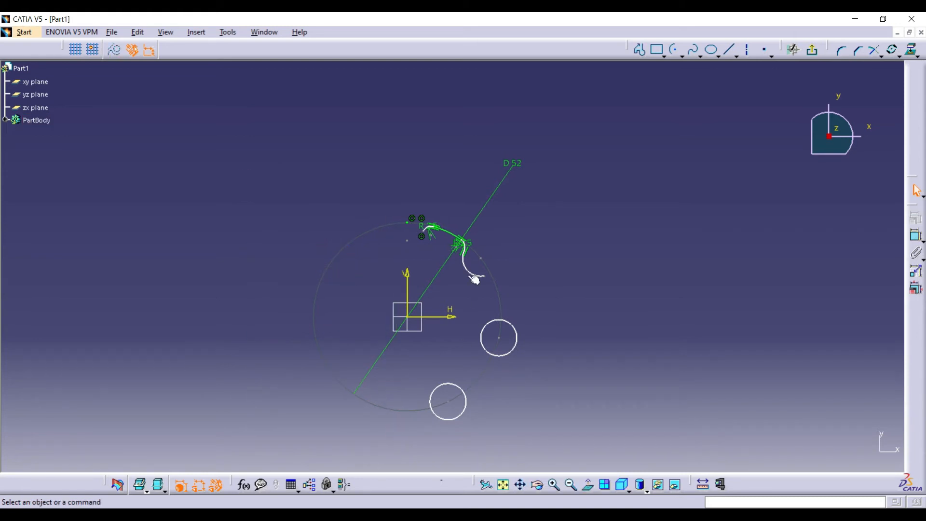
{"action": "left_click_drag", "start_coordinate": [433, 293], "coordinate": [556, 456]}
{"action": "key", "text": "Delete"}
{"action": "left_click_drag", "start_coordinate": [405, 381], "coordinate": [533, 458]}
{"action": "key", "text": "Delete"}
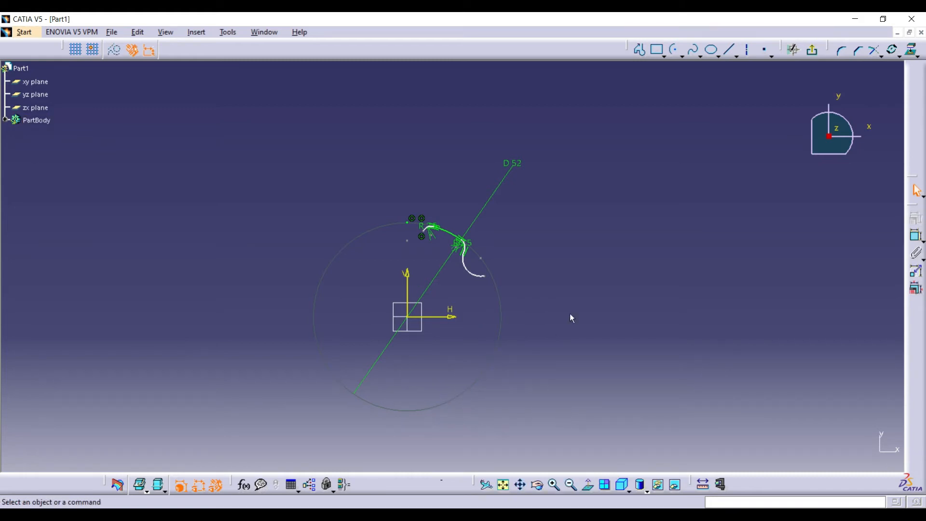
- Rotate the profile segment about the origin with six duplicate instances at an angle of 360/7 degrees
{"action": "left_click_drag", "start_coordinate": [399, 203], "coordinate": [493, 296]}
{"action": "left_click", "coordinate": [554, 484]}
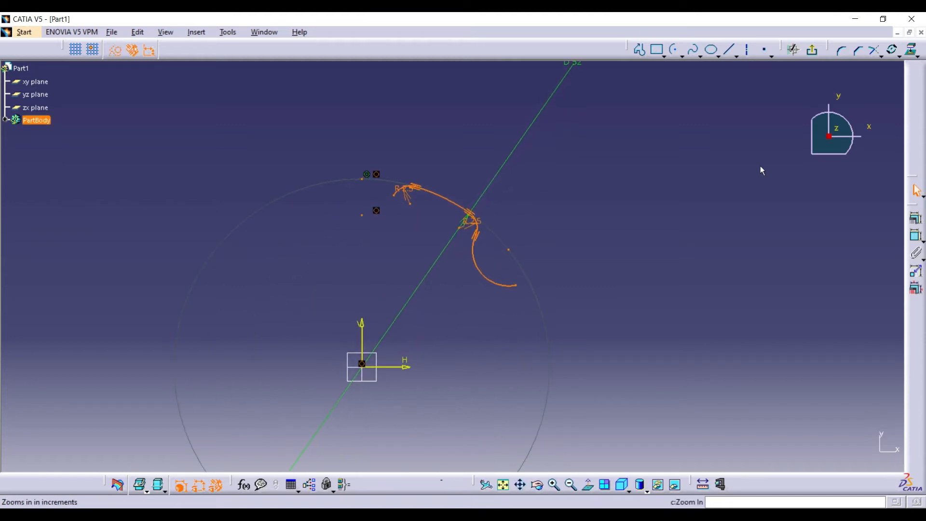
{"action": "left_click", "coordinate": [893, 50]}
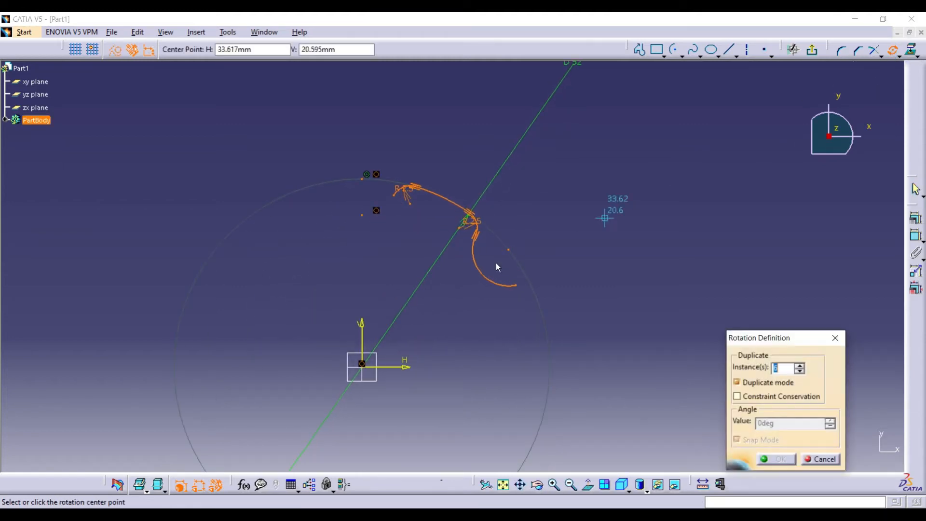
{"action": "left_click", "coordinate": [363, 363]}
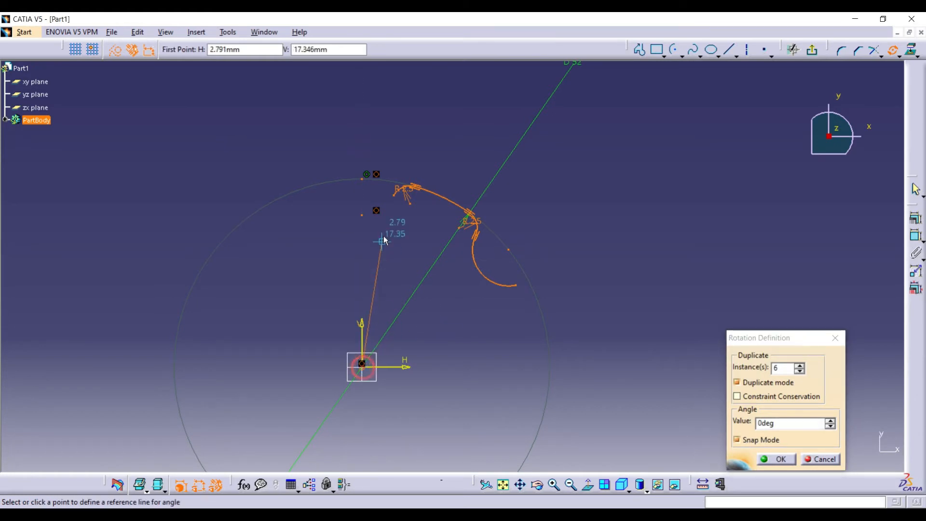
{"action": "left_click", "coordinate": [395, 194]}
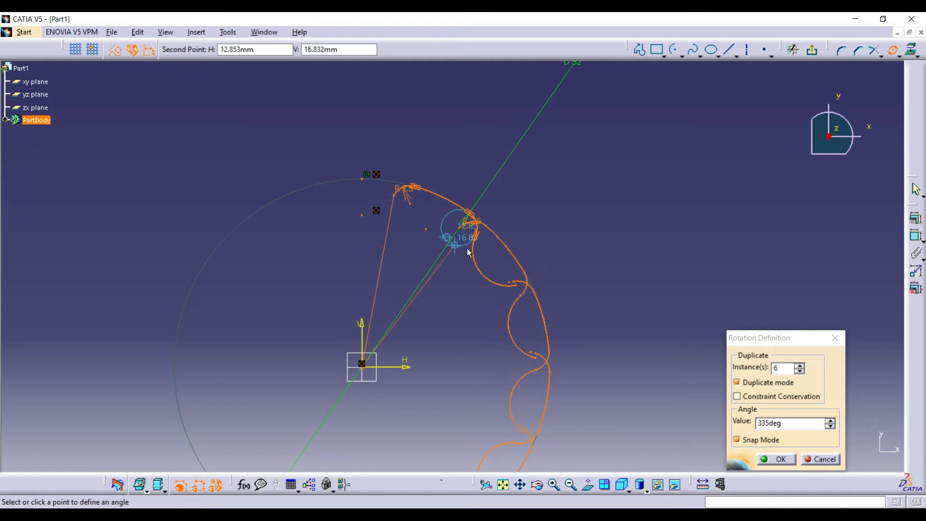
{"action": "left_click", "coordinate": [806, 421]}
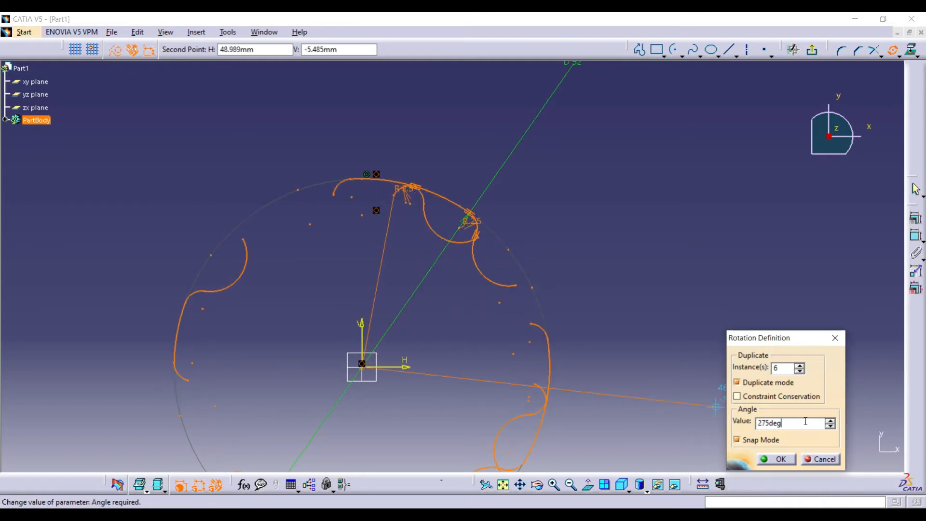
{"action": "type", "text": "360/7"}
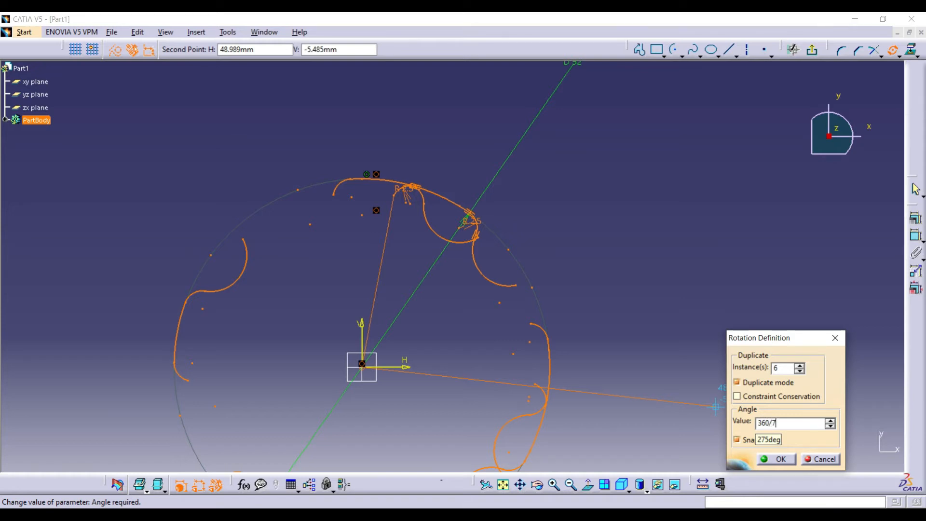
{"action": "key", "text": "Return"}
{"action": "left_click", "coordinate": [484, 137]}
{"action": "left_click", "coordinate": [503, 484]}
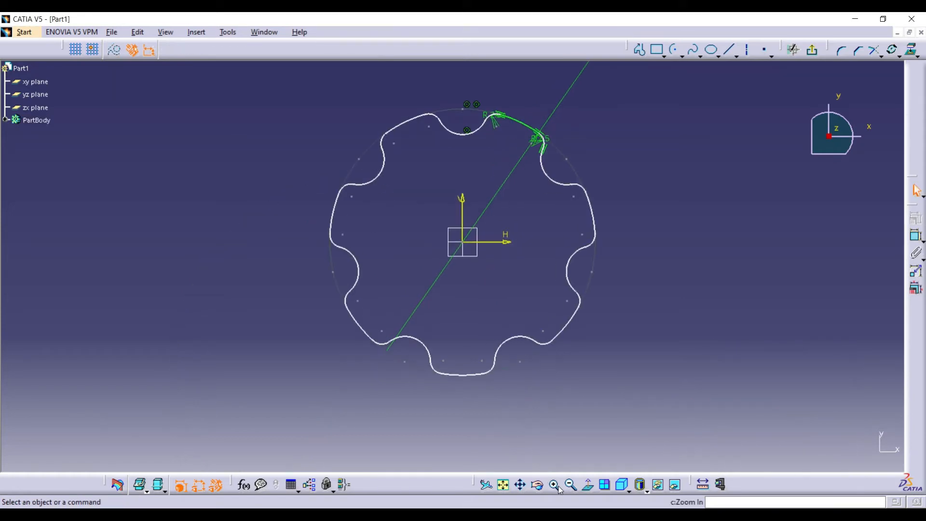
- Draw a circle centred on the origin, about 14.7 mm in diameter, inside the lobed profile
{"action": "left_click", "coordinate": [680, 54]}
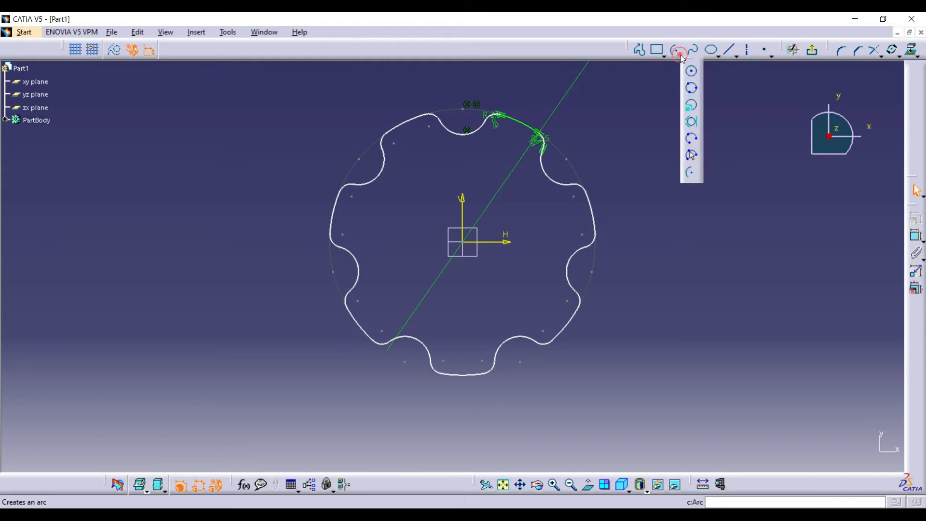
{"action": "left_click", "coordinate": [693, 68]}
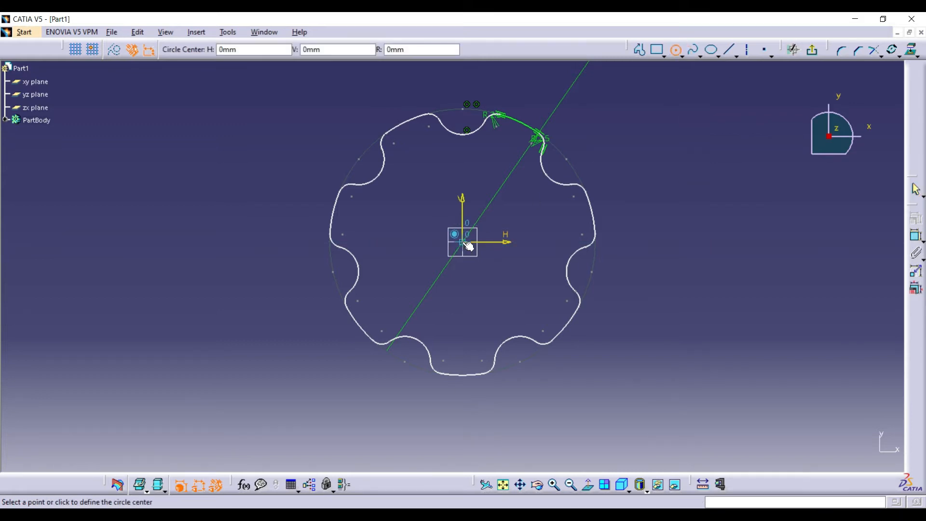
{"action": "left_click", "coordinate": [466, 244]}
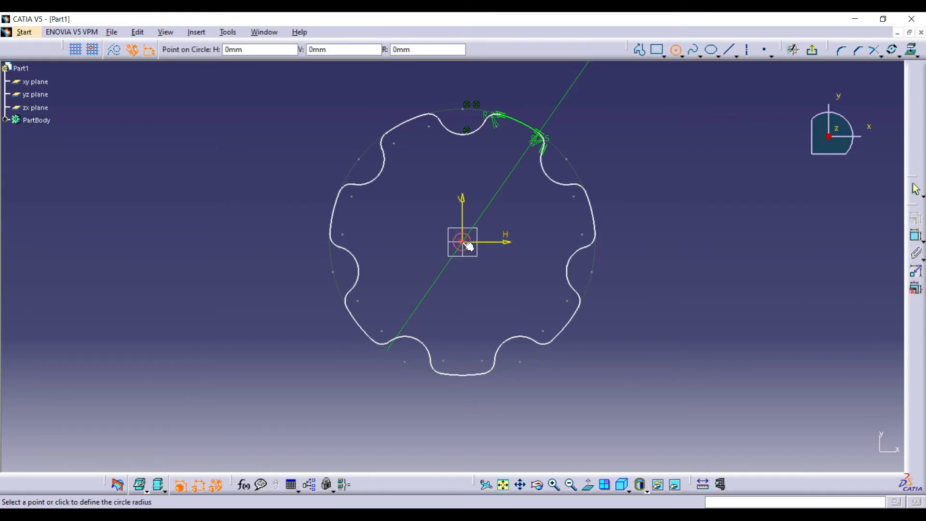
{"action": "left_click", "coordinate": [479, 280]}
- Dimension the central circle's diameter and set it to 22 mm
{"action": "left_click", "coordinate": [915, 236]}
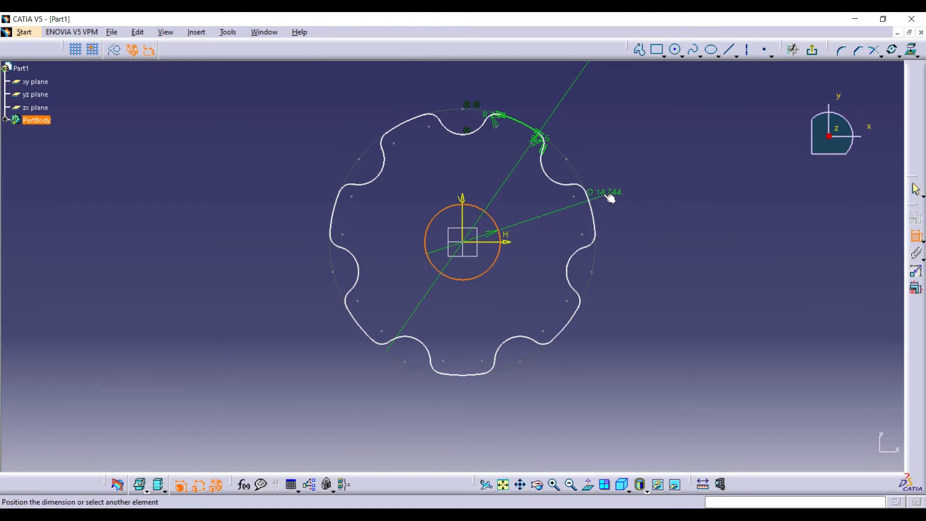
{"action": "left_click", "coordinate": [610, 198]}
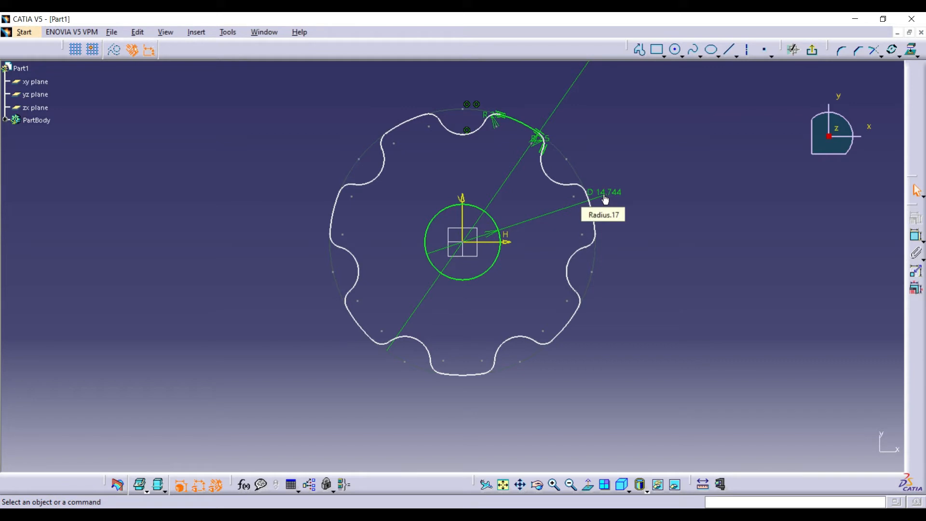
{"action": "double_click", "coordinate": [606, 198]}
{"action": "type", "text": "22"}
{"action": "key", "text": "Return"}
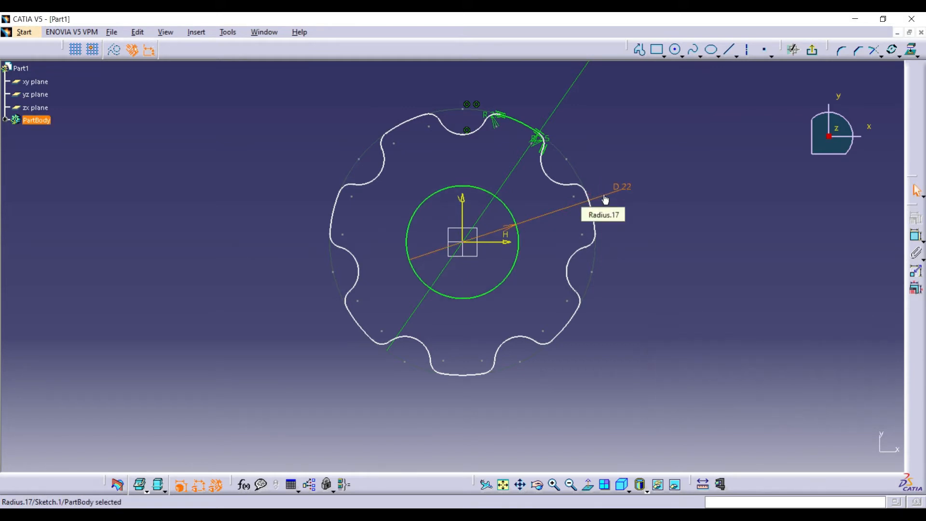
- Apply a Fix constraint to the lobed profile and the central circle
{"action": "left_click_drag", "start_coordinate": [207, 71], "coordinate": [679, 425]}
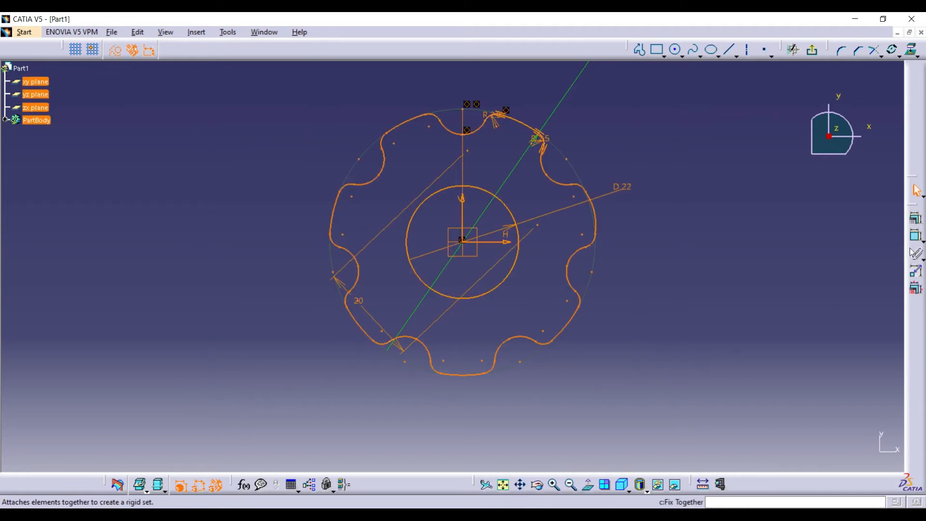
{"action": "left_click", "coordinate": [916, 221]}
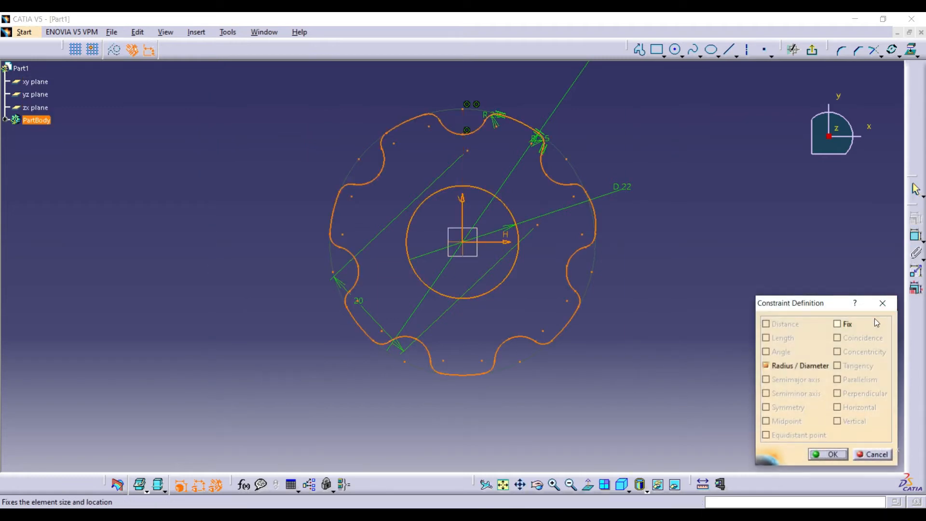
{"action": "left_click", "coordinate": [836, 324]}
{"action": "left_click", "coordinate": [828, 454]}
{"action": "left_click", "coordinate": [640, 255]}
- Draw a small circle about 5 mm in diameter in the lower-left lobe
{"action": "left_click", "coordinate": [675, 50]}
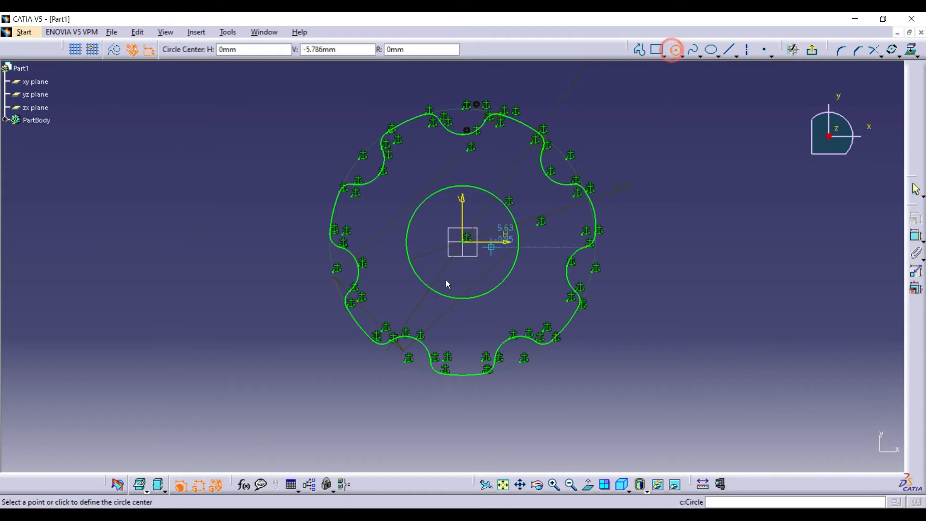
{"action": "left_click", "coordinate": [390, 300]}
{"action": "left_click", "coordinate": [403, 311]}
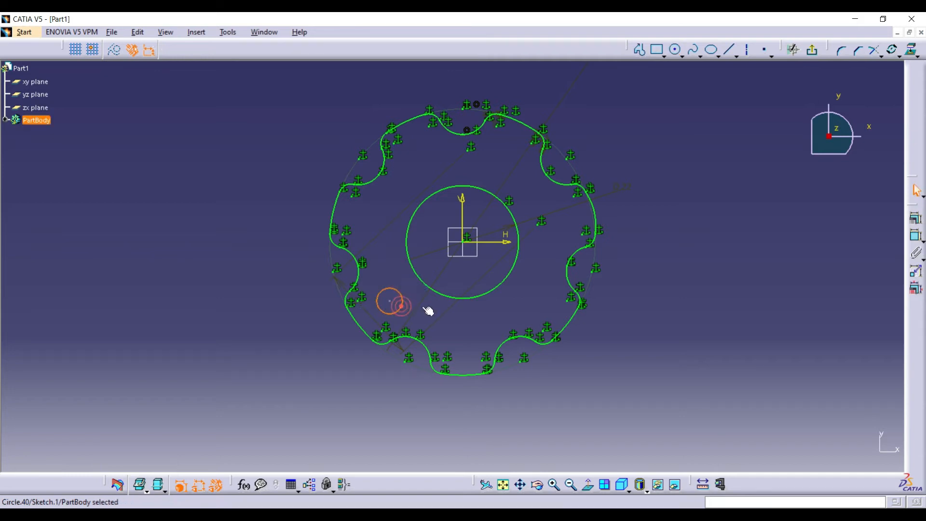
- Dimension the small lower-left circle's diameter and set it to 6 mm
{"action": "left_click", "coordinate": [915, 236]}
{"action": "left_click", "coordinate": [263, 355]}
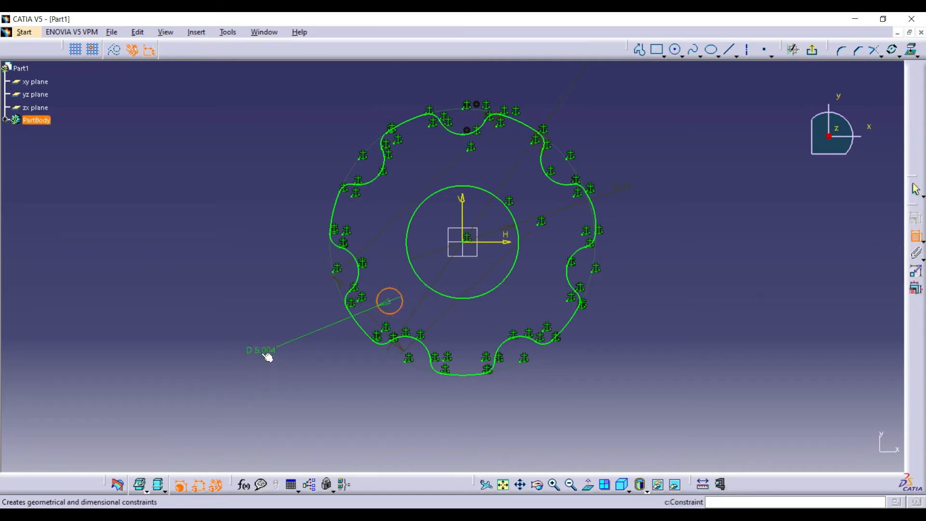
{"action": "double_click", "coordinate": [258, 351]}
{"action": "type", "text": "6"}
{"action": "key", "text": "Return"}
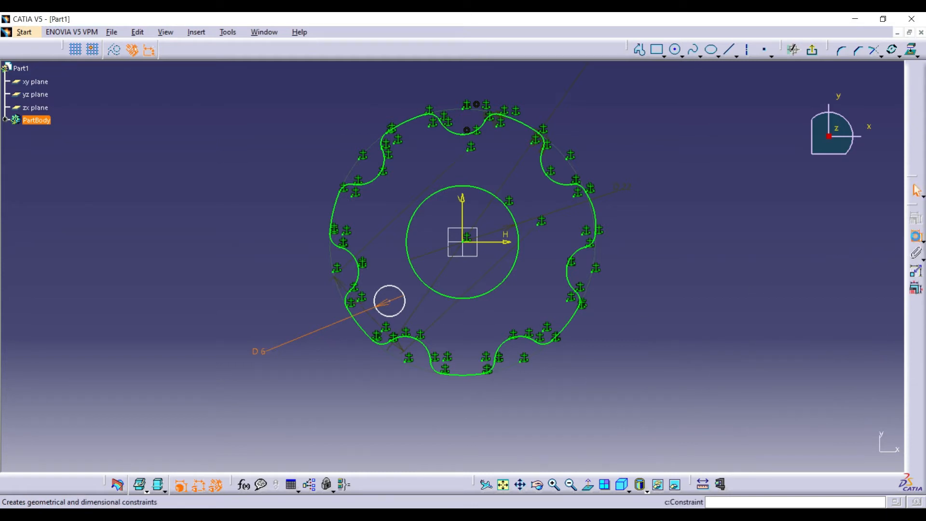
- Dimension the distance from the small circle's centre to the origin and set it to 20 mm
{"action": "left_click", "coordinate": [915, 236]}
{"action": "left_click", "coordinate": [390, 301]}
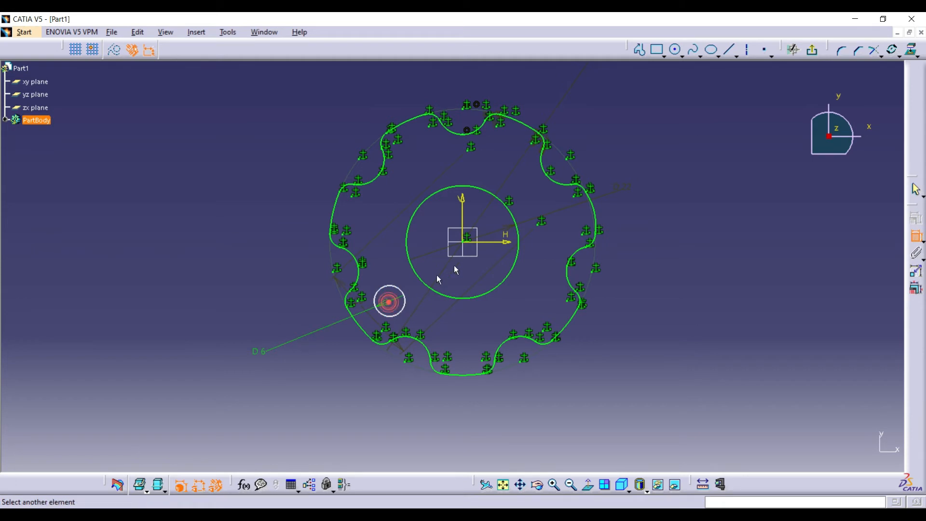
{"action": "left_click", "coordinate": [464, 244]}
{"action": "left_click", "coordinate": [523, 410]}
{"action": "double_click", "coordinate": [525, 410]}
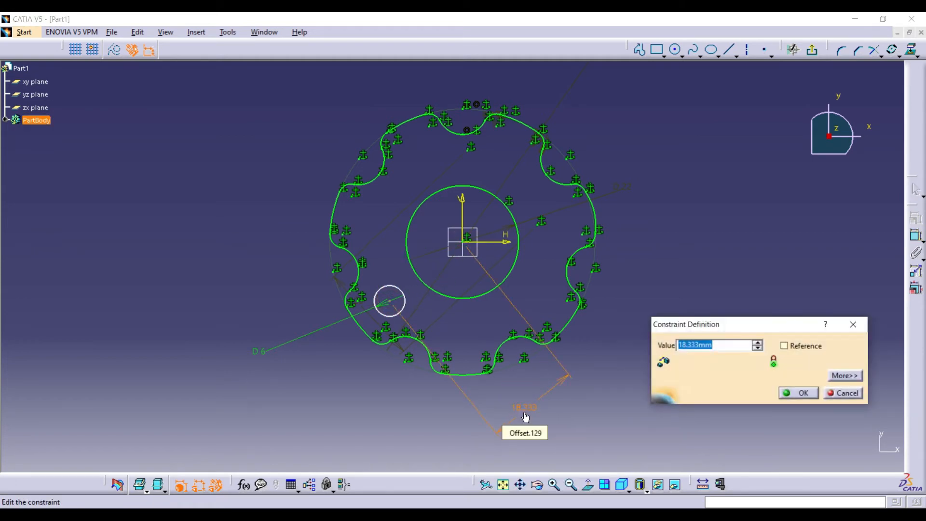
{"action": "type", "text": "2"}
{"action": "key", "text": "Return"}
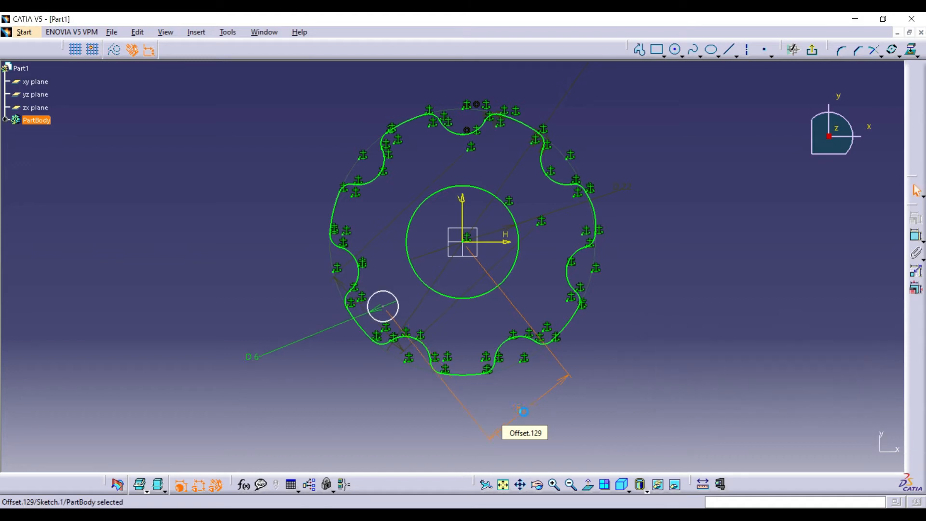
- Dimension the small circle's centre vertically from the horizontal axis and set the distance to 12 mm
{"action": "left_click", "coordinate": [915, 237]}
{"action": "left_click", "coordinate": [384, 306]}
{"action": "left_click", "coordinate": [470, 244]}
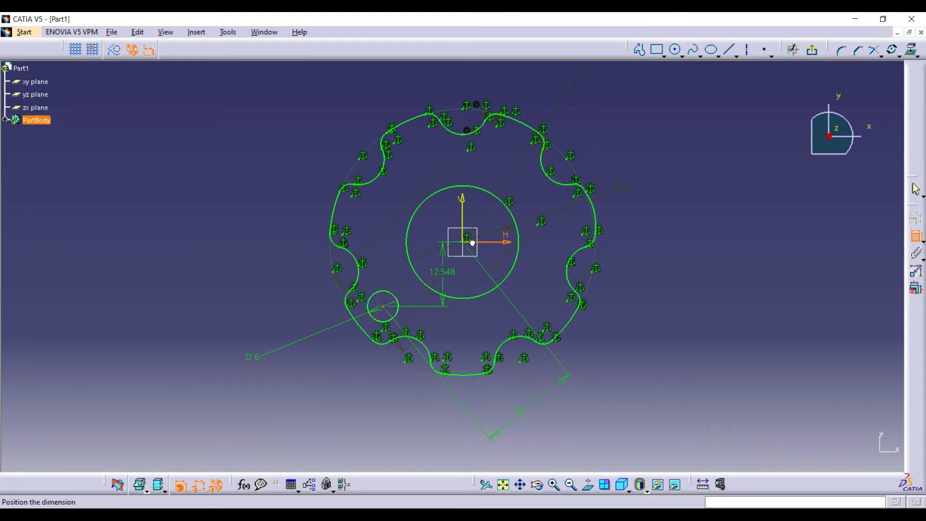
{"action": "left_click", "coordinate": [661, 284]}
{"action": "double_click", "coordinate": [662, 286]}
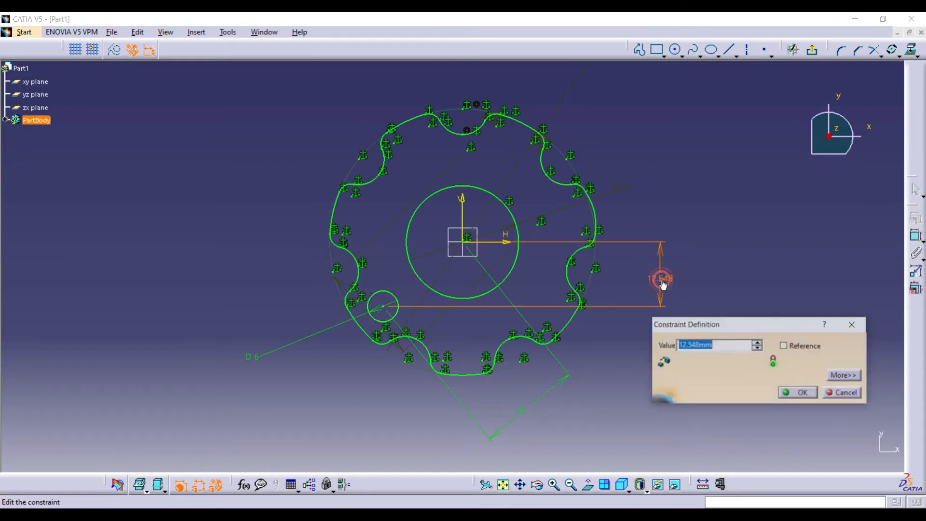
{"action": "key", "text": "Down"}
{"action": "type", "text": "12"}
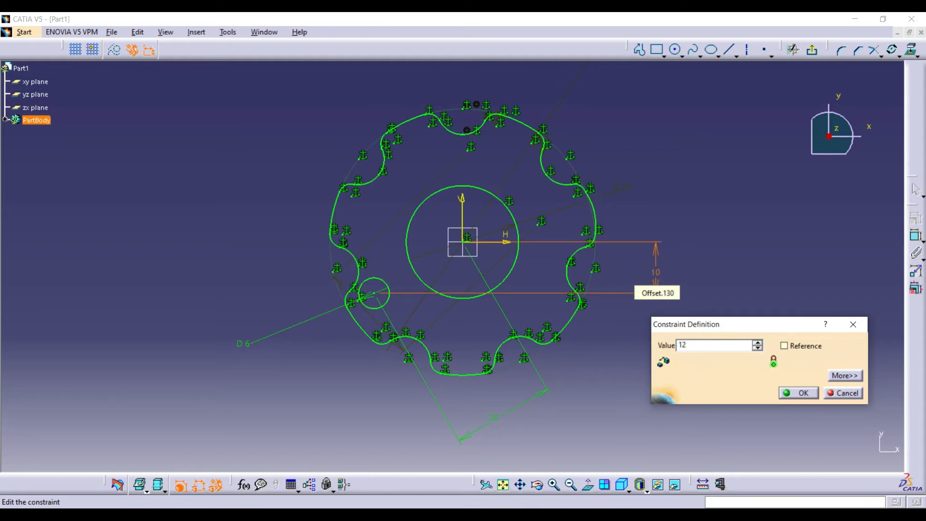
{"action": "key", "text": "Return"}
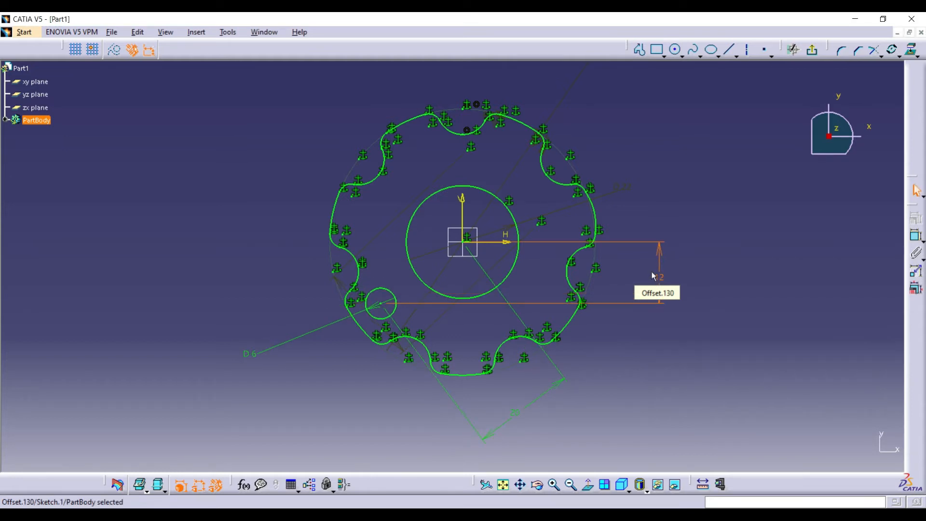
{"action": "left_click", "coordinate": [705, 79]}
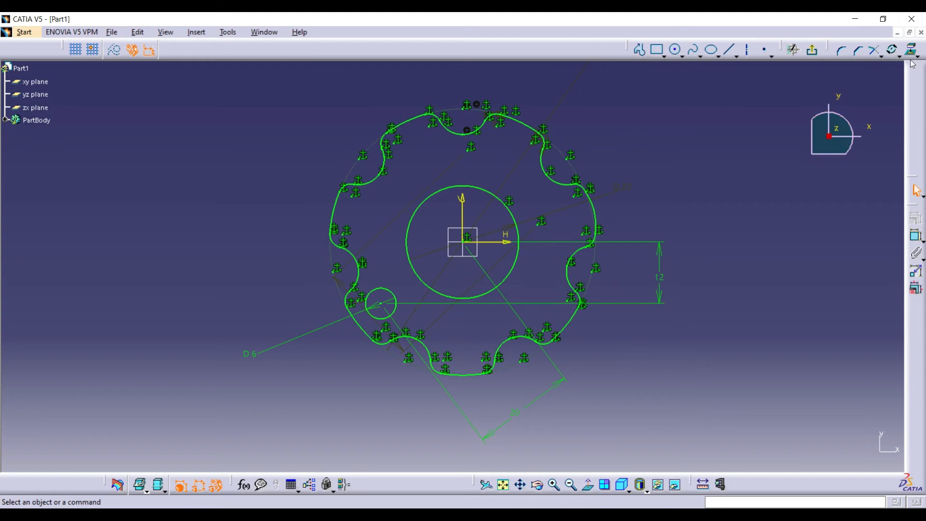
- Rotate the 6 mm circle about the origin with six duplicate instances spaced evenly around the full circle
{"action": "left_click", "coordinate": [892, 49]}
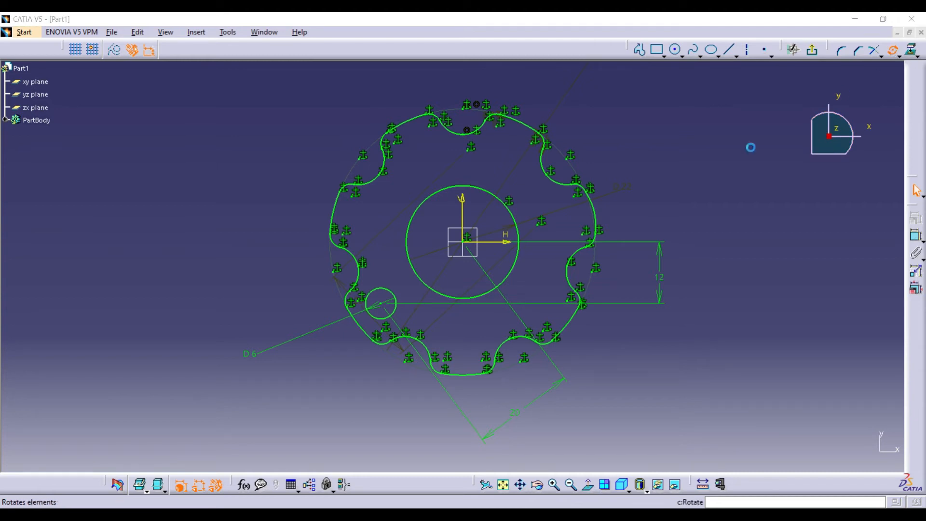
{"action": "left_click", "coordinate": [396, 298]}
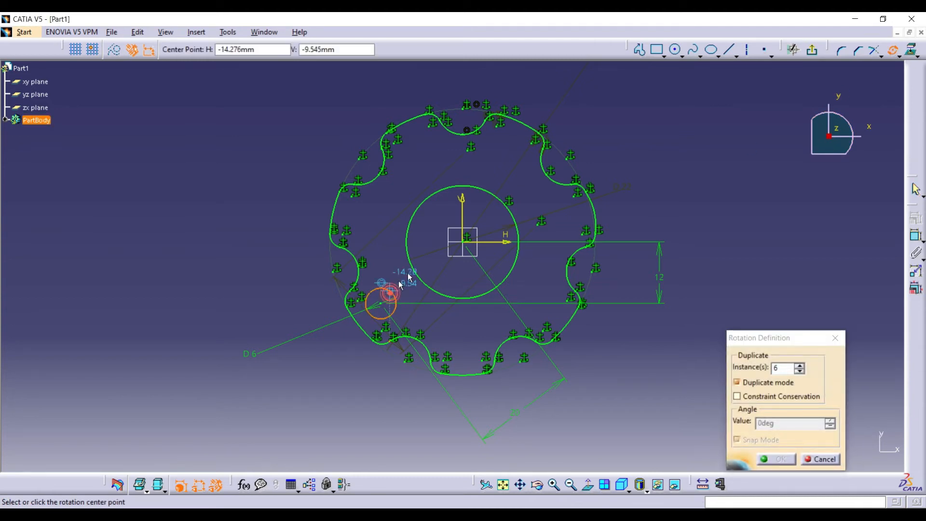
{"action": "left_click", "coordinate": [466, 240]}
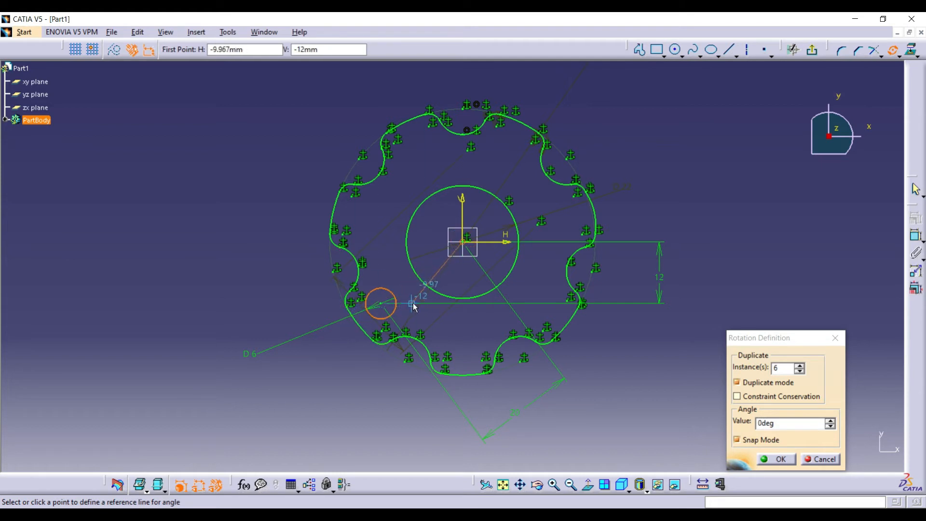
{"action": "left_click", "coordinate": [381, 304]}
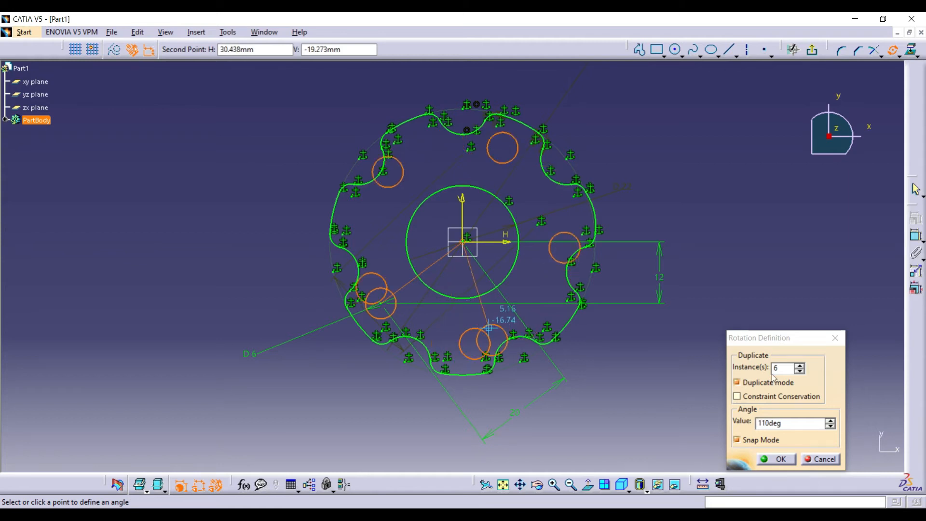
{"action": "double_click", "coordinate": [780, 423]}
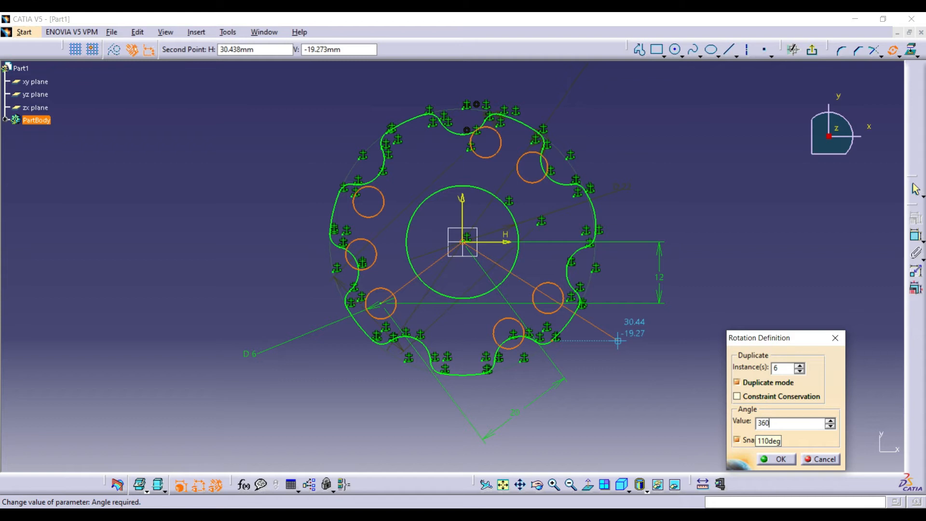
{"action": "left_click", "coordinate": [775, 458]}
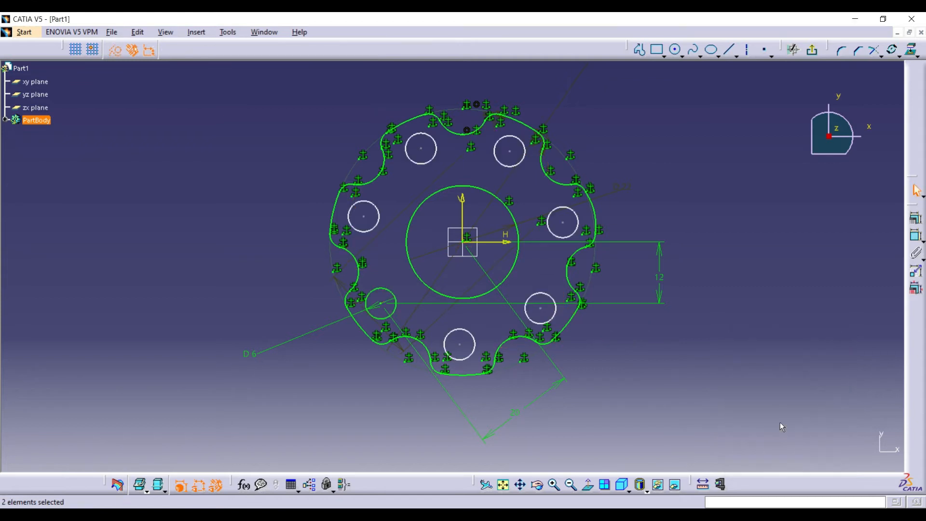
{"action": "left_click", "coordinate": [710, 399]}
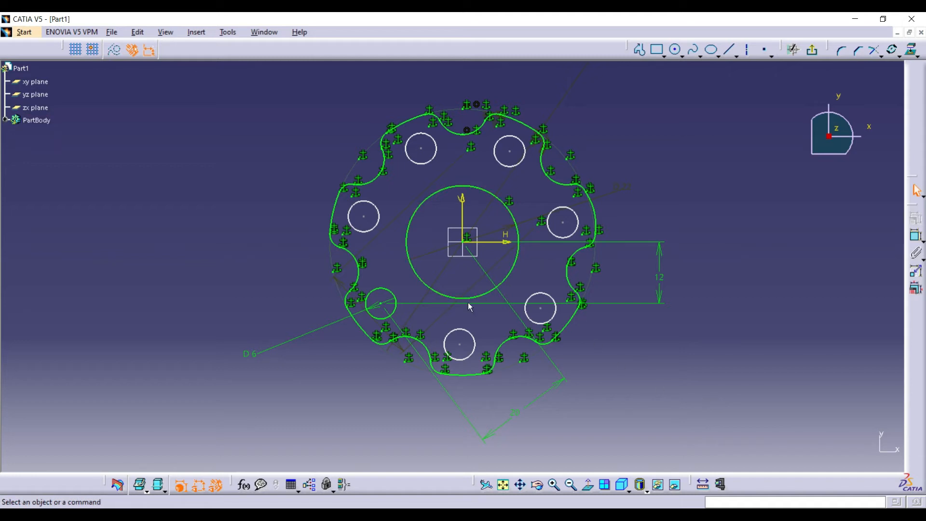
- Delete the lowest 6 mm circle and draw a circle about 19.5 mm in diameter in its place, centred on the vertical axis
{"action": "right_click", "coordinate": [472, 337]}
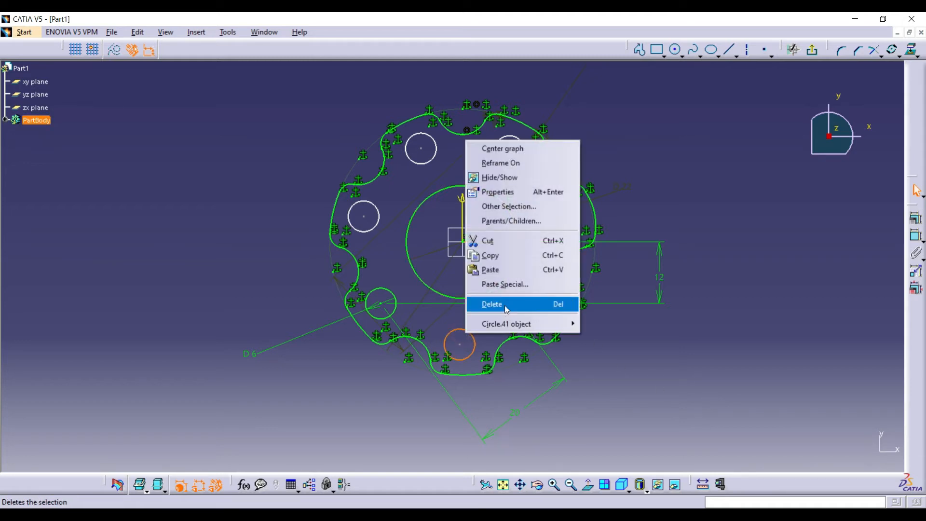
{"action": "left_click", "coordinate": [487, 305]}
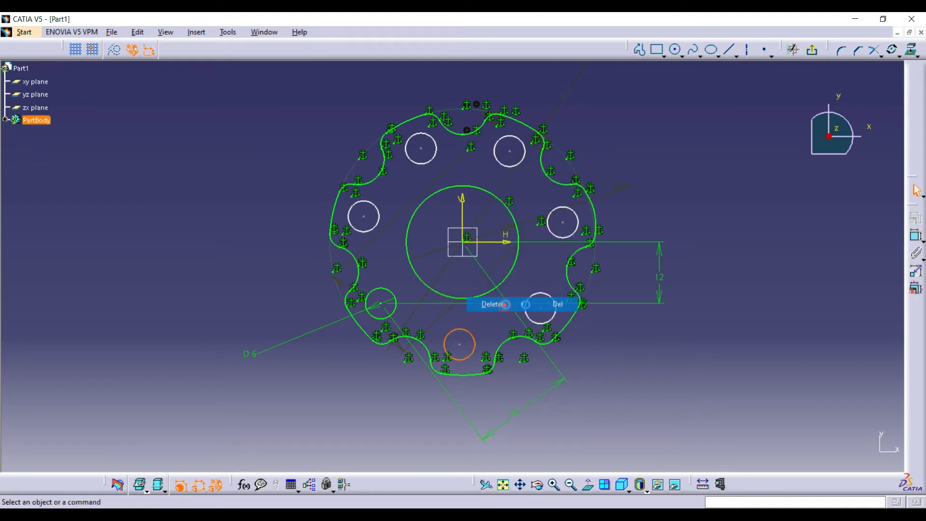
{"action": "left_click", "coordinate": [674, 50]}
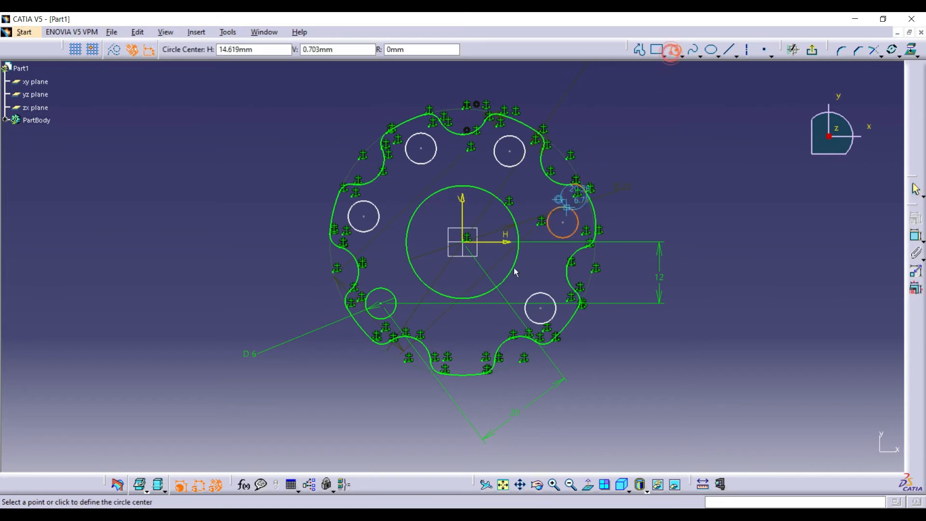
{"action": "left_click", "coordinate": [463, 344]}
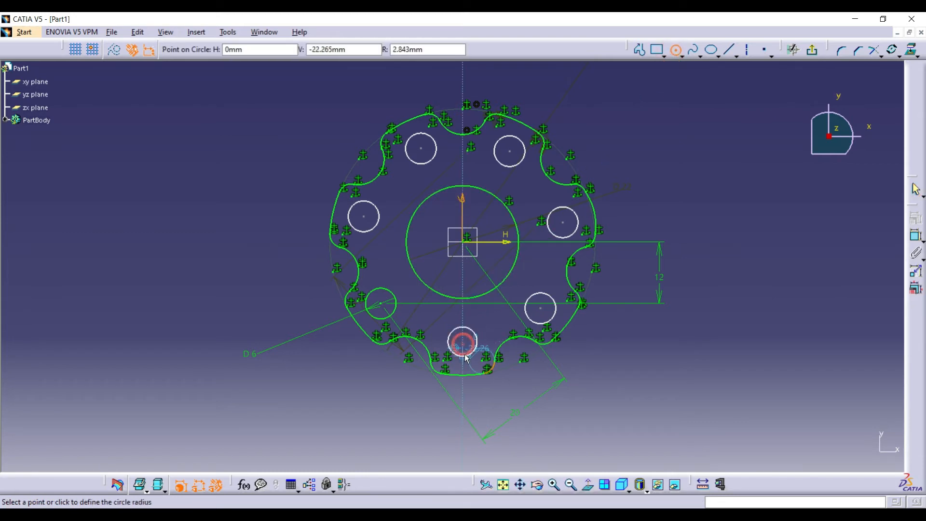
{"action": "left_click", "coordinate": [471, 391]}
- Dimension the new circle's diameter and set it to 2.5 mm
{"action": "left_click", "coordinate": [916, 236]}
{"action": "left_click", "coordinate": [632, 370]}
{"action": "double_click", "coordinate": [634, 371]}
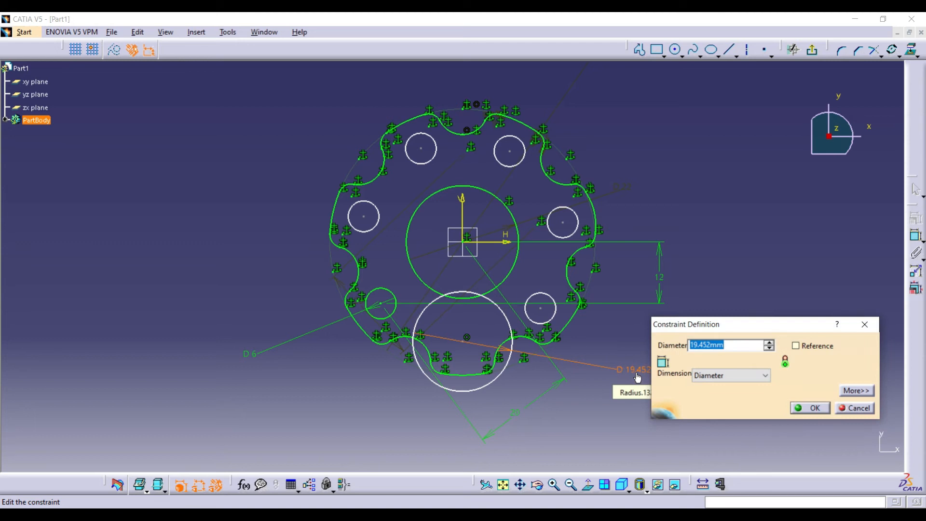
{"action": "type", "text": "2.5"}
{"action": "key", "text": "Return"}
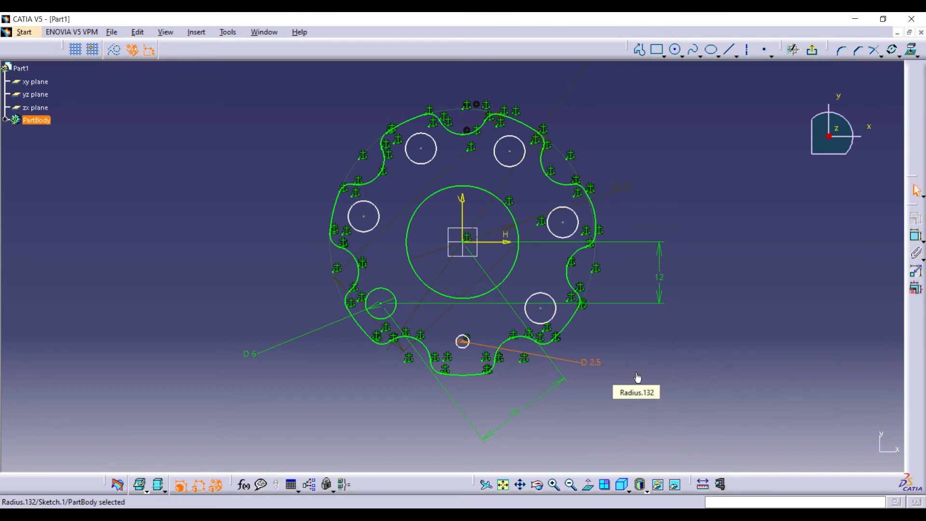
- Dimension the 2.5 mm circle's centre vertically from the horizontal axis and set the distance to 16 mm
{"action": "left_click", "coordinate": [917, 237]}
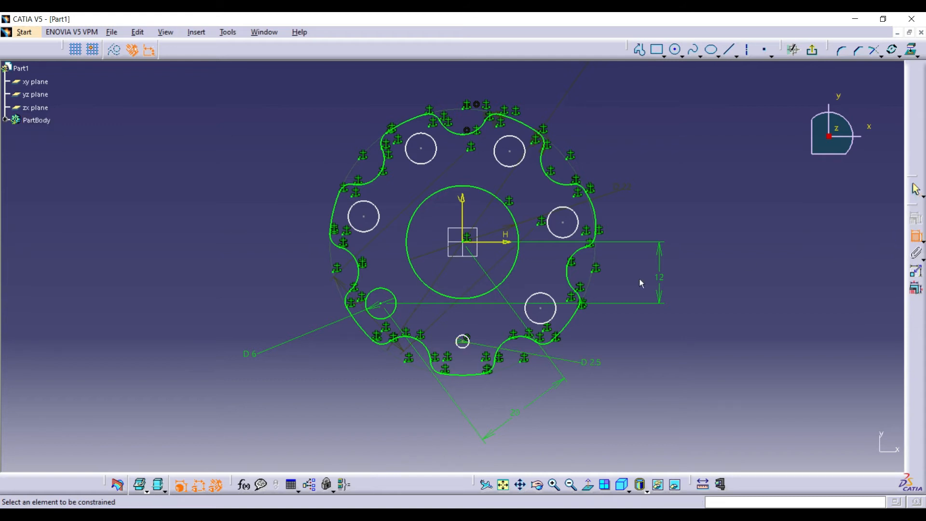
{"action": "left_click", "coordinate": [463, 342]}
{"action": "left_click", "coordinate": [496, 241]}
{"action": "left_click", "coordinate": [775, 298]}
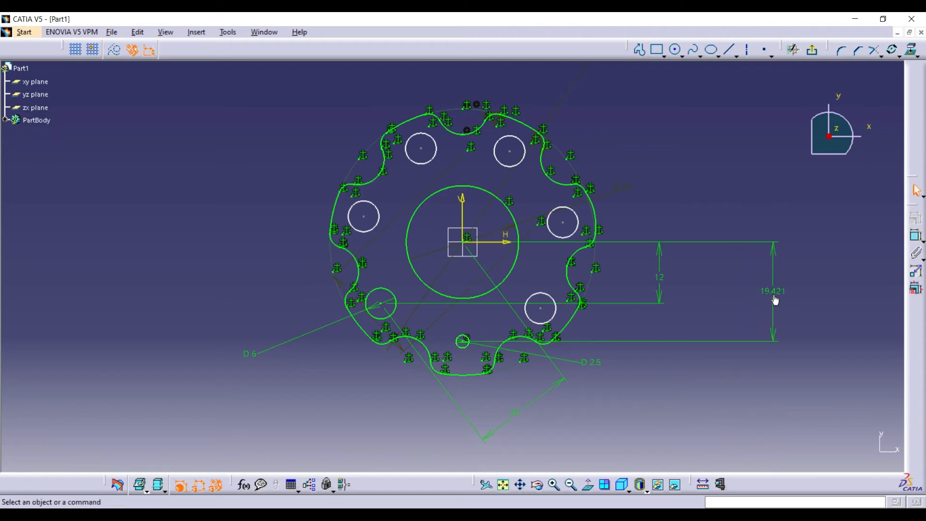
{"action": "double_click", "coordinate": [775, 300]}
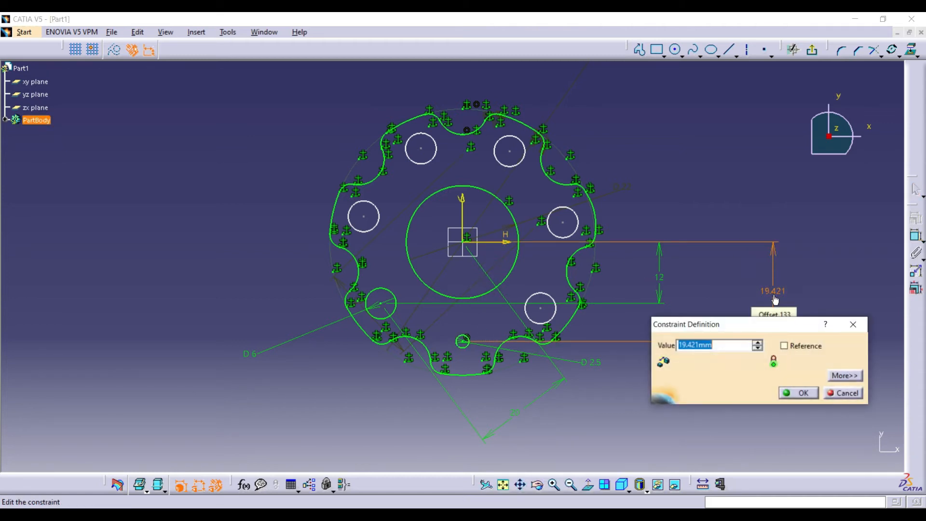
{"action": "type", "text": "1"}
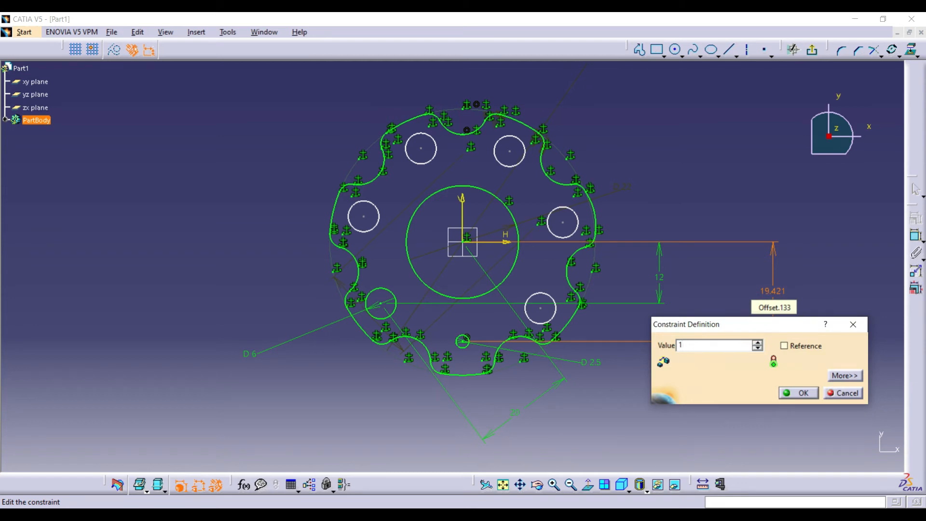
{"action": "type", "text": "6"}
{"action": "key", "text": "Return"}
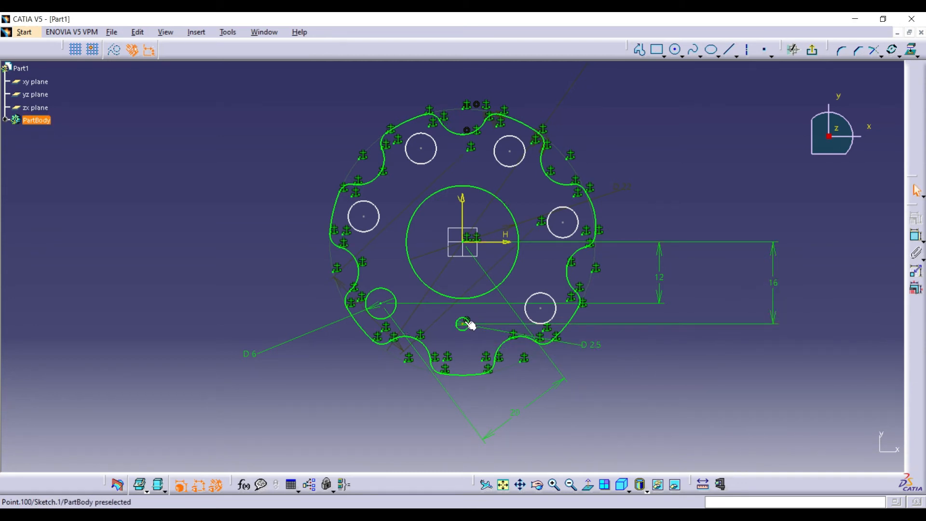
- Mirror the 2.5 mm circle about the horizontal axis
{"action": "left_click", "coordinate": [470, 320]}
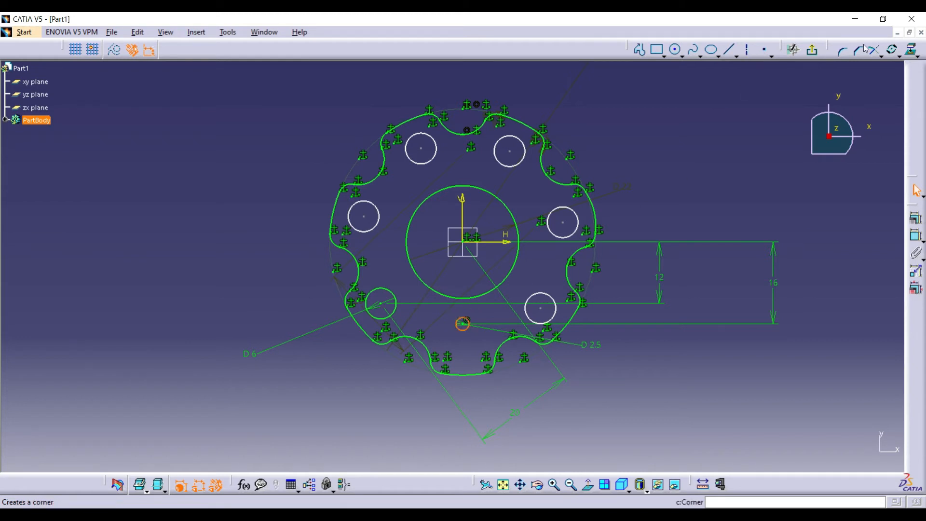
{"action": "left_click", "coordinate": [898, 56]}
{"action": "left_click", "coordinate": [910, 86]}
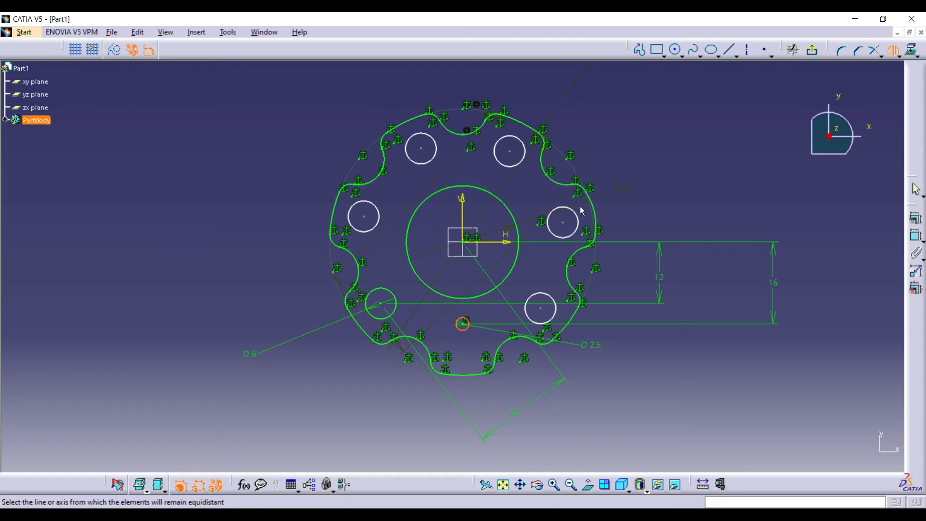
{"action": "left_click", "coordinate": [494, 241]}
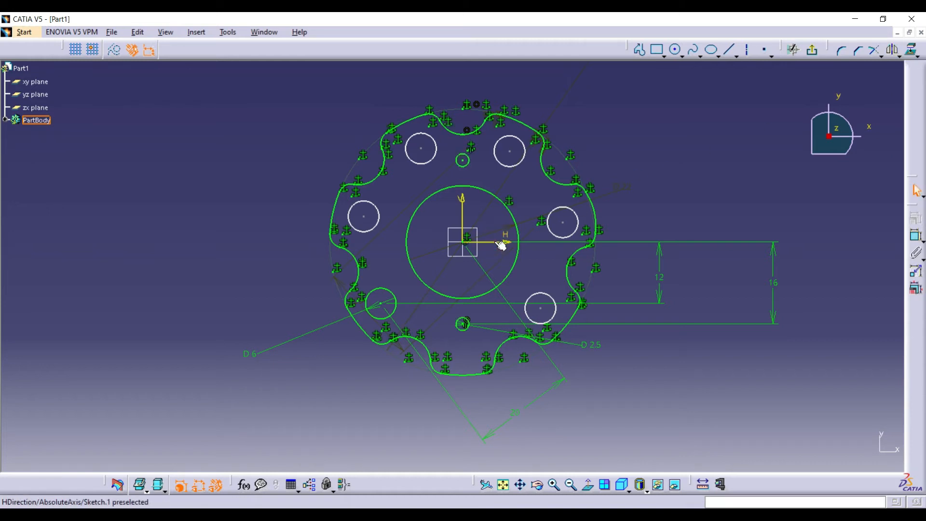
- Exit the sketch and pad the profile with a length of 6.5 mm and mirrored extent
{"action": "left_click", "coordinate": [814, 52]}
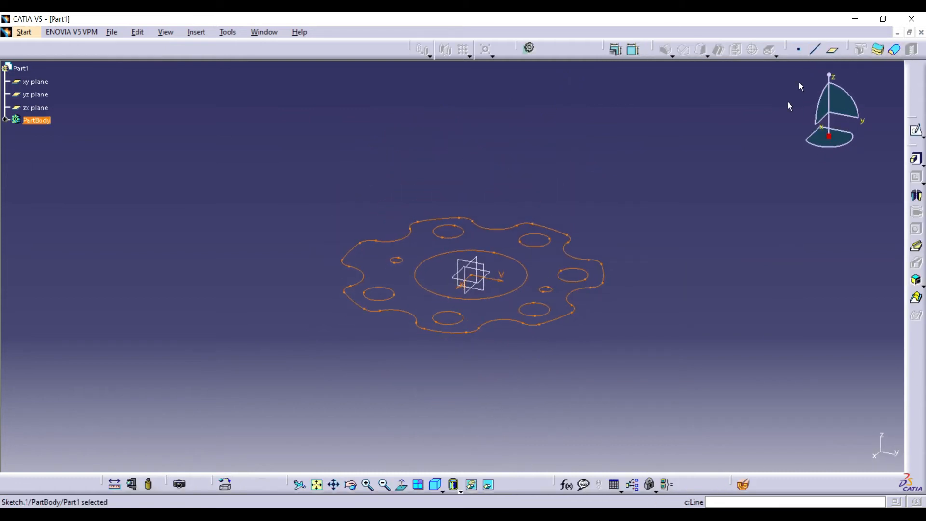
{"action": "left_click", "coordinate": [918, 160]}
{"action": "type", "text": "6.5"}
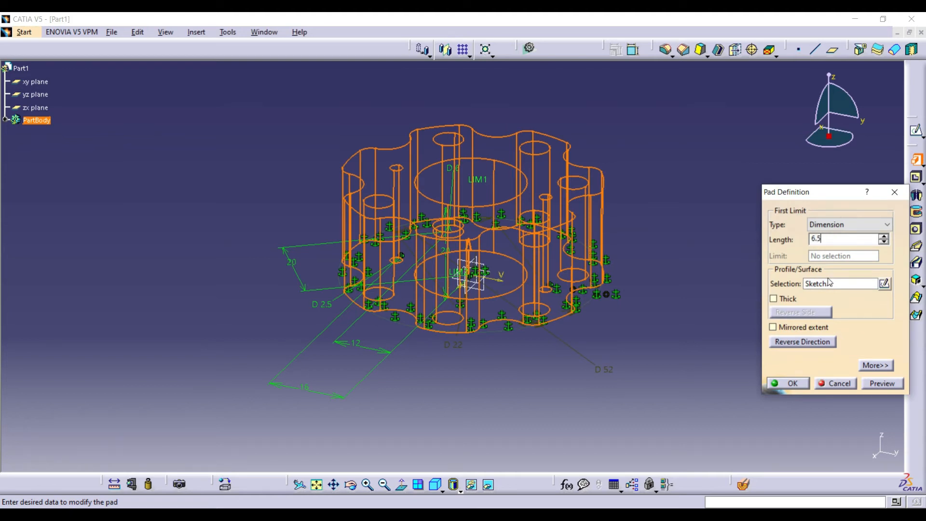
{"action": "left_click", "coordinate": [825, 332]}
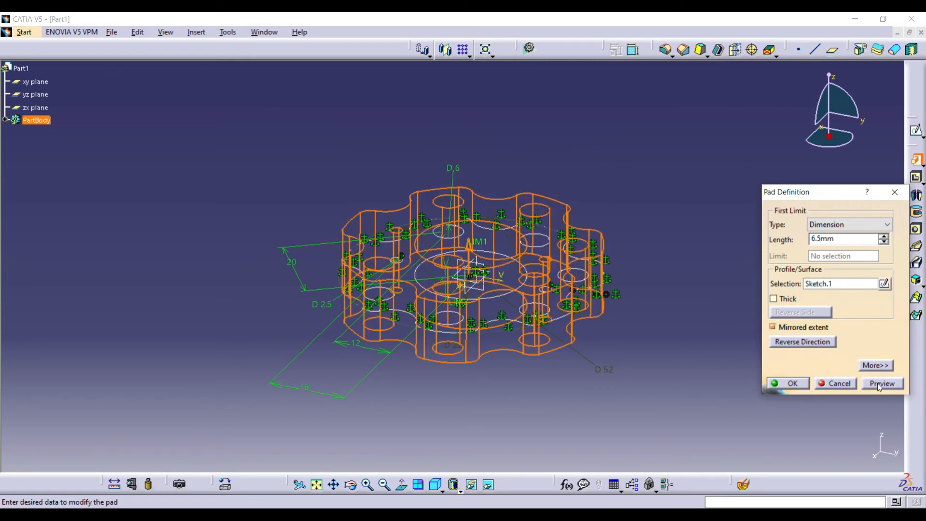
{"action": "left_click", "coordinate": [879, 385]}
{"action": "left_click", "coordinate": [788, 384]}
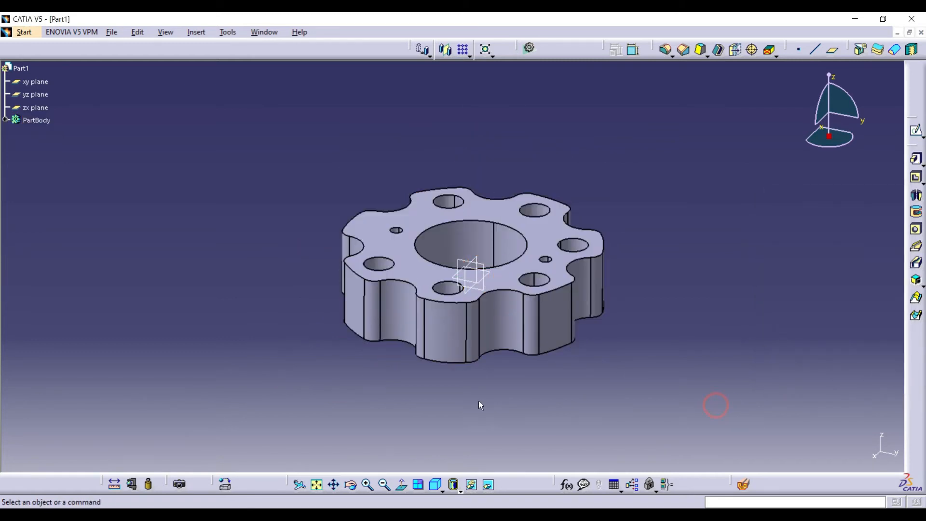
- Start a sketch on the xy plane and project the lowest lobe's outer arc and its two rounded corners into it
{"action": "left_click", "coordinate": [497, 278]}
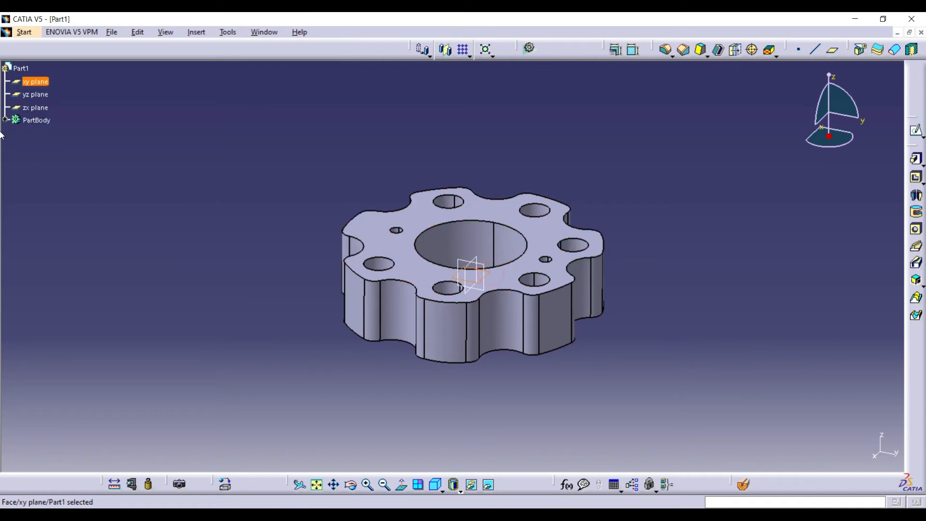
{"action": "left_click", "coordinate": [916, 132]}
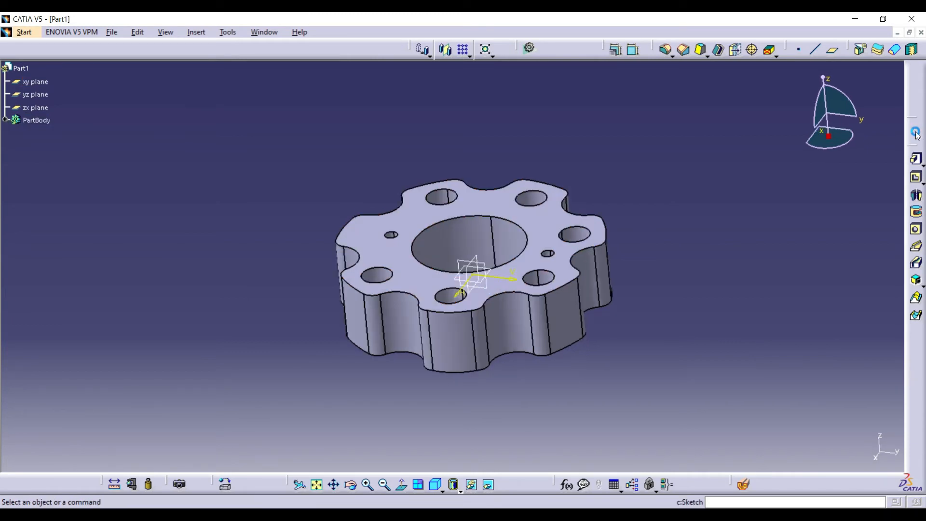
{"action": "middle_click_drag", "start_coordinate": [482, 400], "coordinate": [496, 178]}
{"action": "left_click", "coordinate": [555, 483]}
{"action": "middle_click_drag", "start_coordinate": [533, 291], "coordinate": [505, 444]}
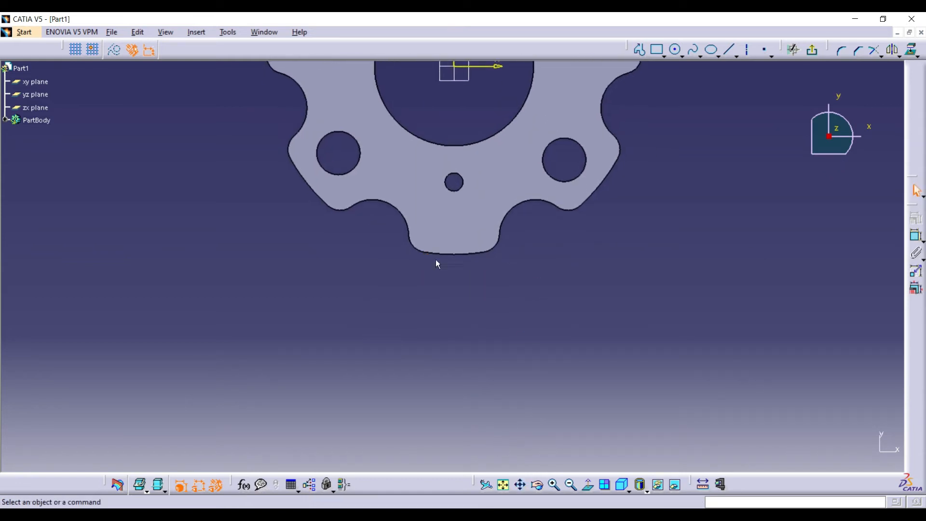
{"action": "left_click", "coordinate": [498, 255]}
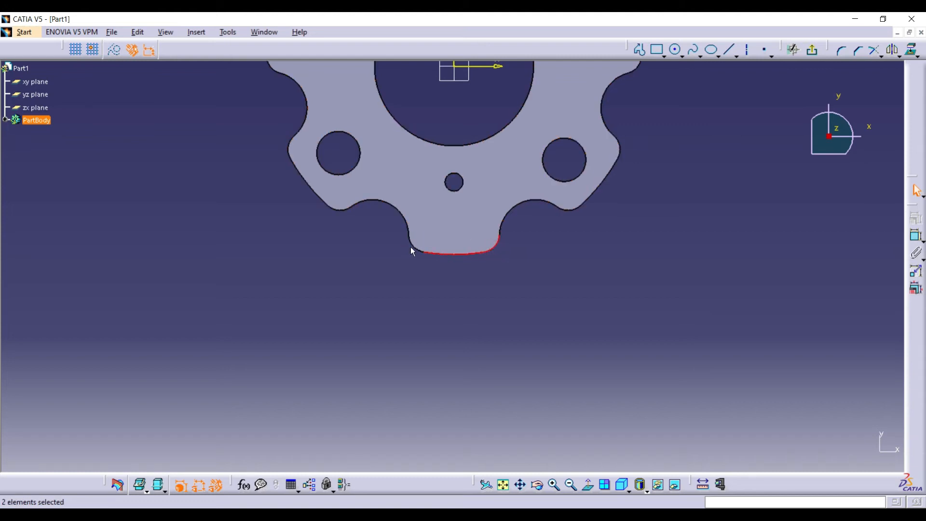
{"action": "left_click", "coordinate": [412, 245], "text": "ctrl"}
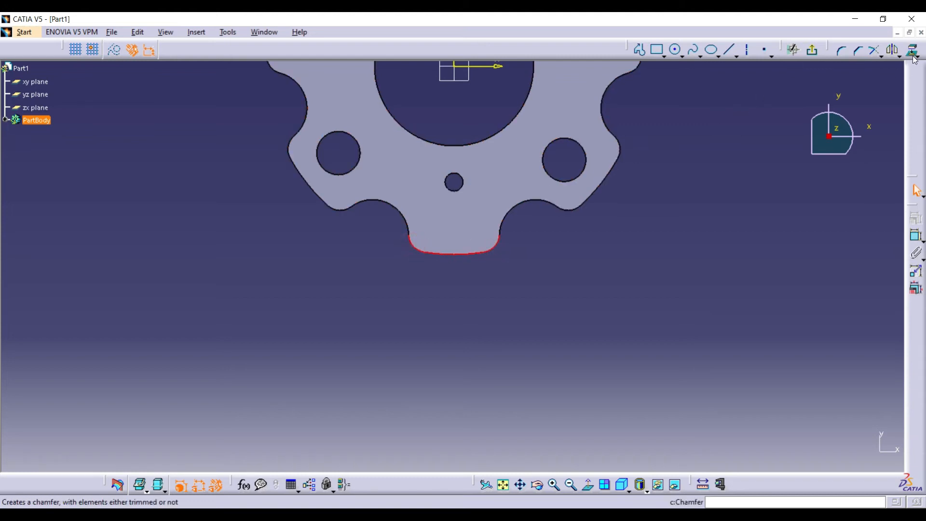
{"action": "left_click", "coordinate": [702, 251]}
- Draw two concentric circles on the vertical axis below the lobe, about 19.1 mm and 8.6 mm in diameter
{"action": "left_click", "coordinate": [676, 50]}
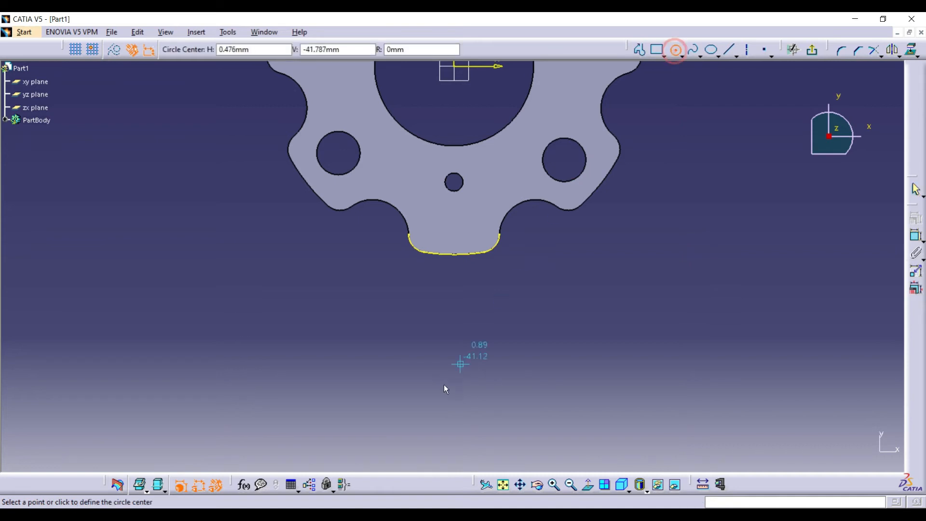
{"action": "left_click", "coordinate": [453, 457]}
{"action": "left_click", "coordinate": [501, 403]}
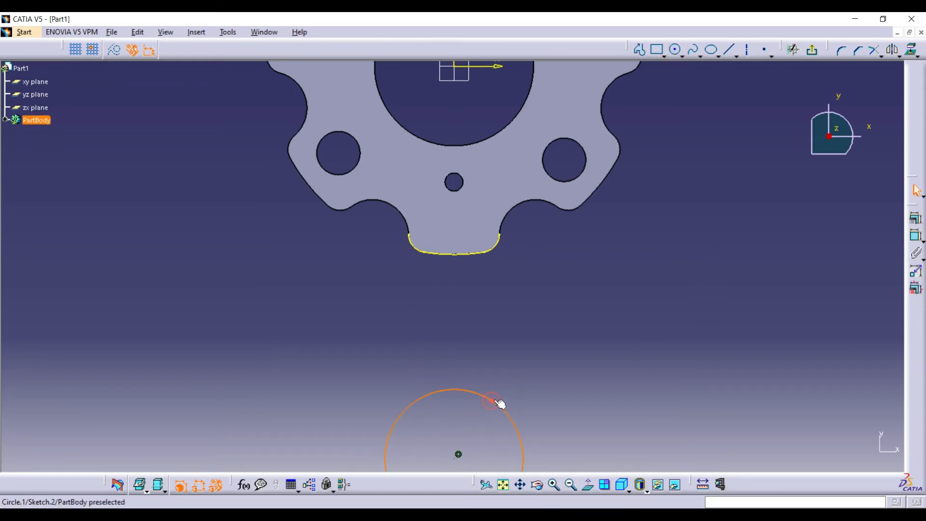
{"action": "left_click", "coordinate": [676, 50]}
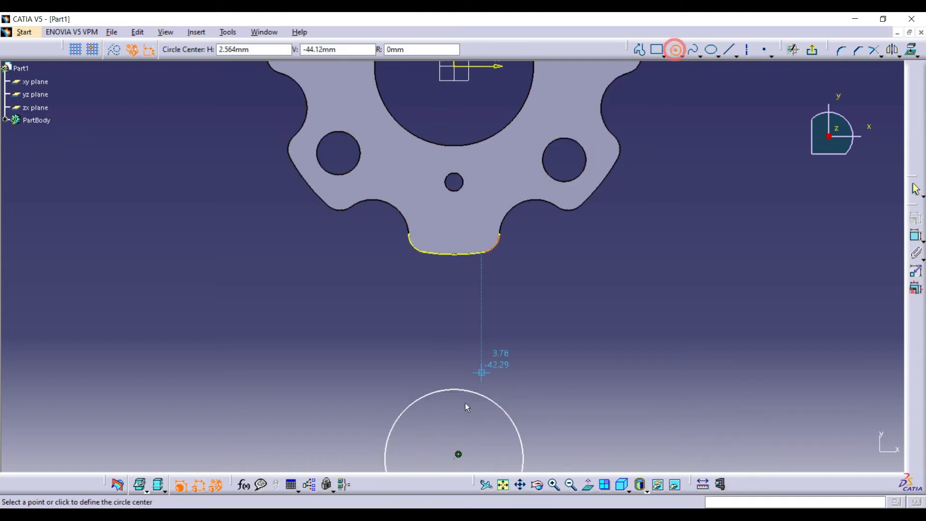
{"action": "left_click", "coordinate": [458, 456]}
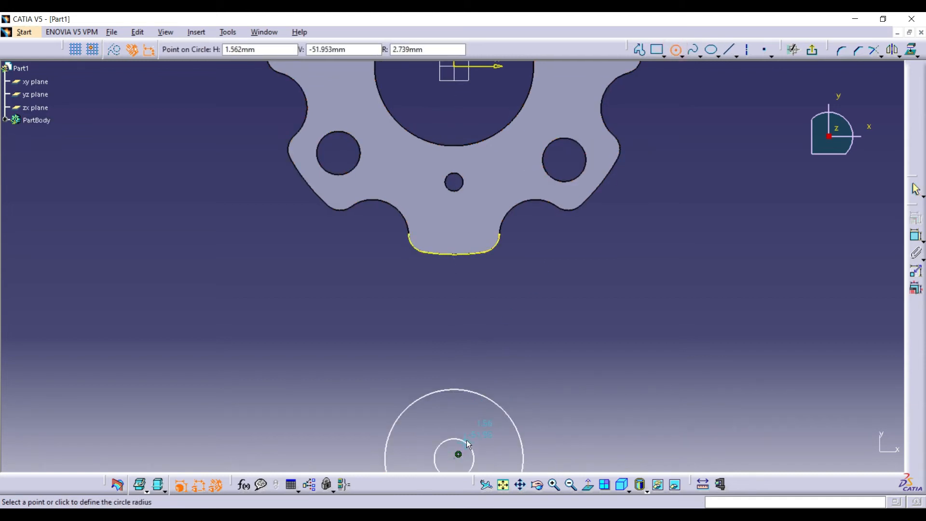
{"action": "left_click", "coordinate": [480, 431]}
- Dimension the inner concentric circle's diameter and set it to 5 mm
{"action": "left_click", "coordinate": [915, 236]}
{"action": "left_click", "coordinate": [483, 439]}
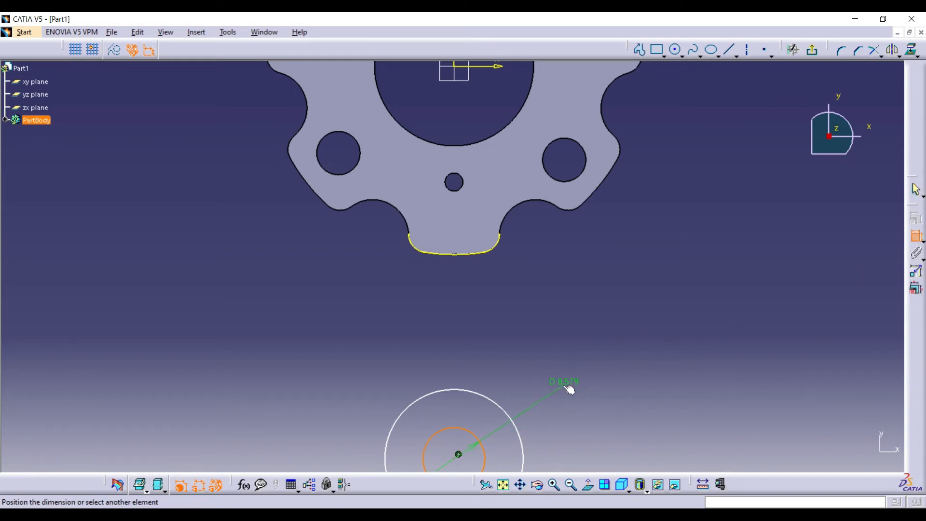
{"action": "left_click", "coordinate": [568, 388]}
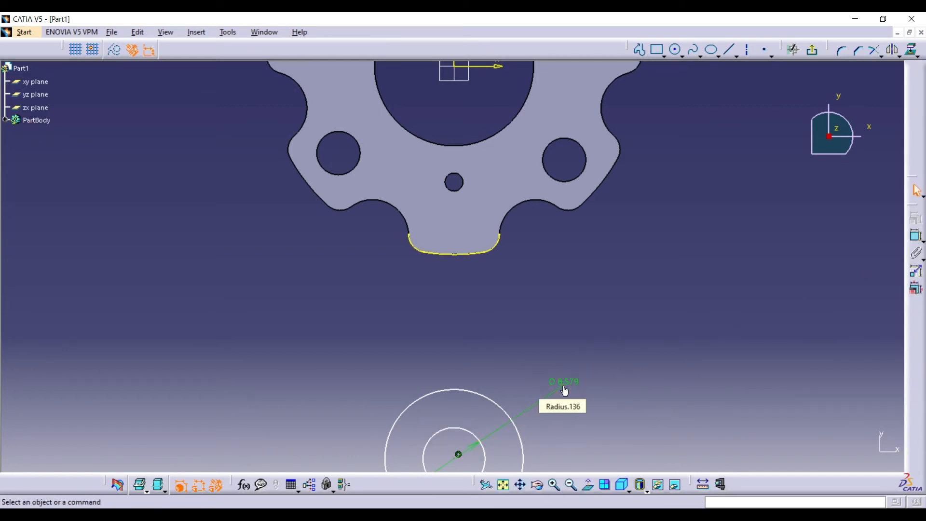
{"action": "double_click", "coordinate": [564, 389]}
{"action": "type", "text": "5"}
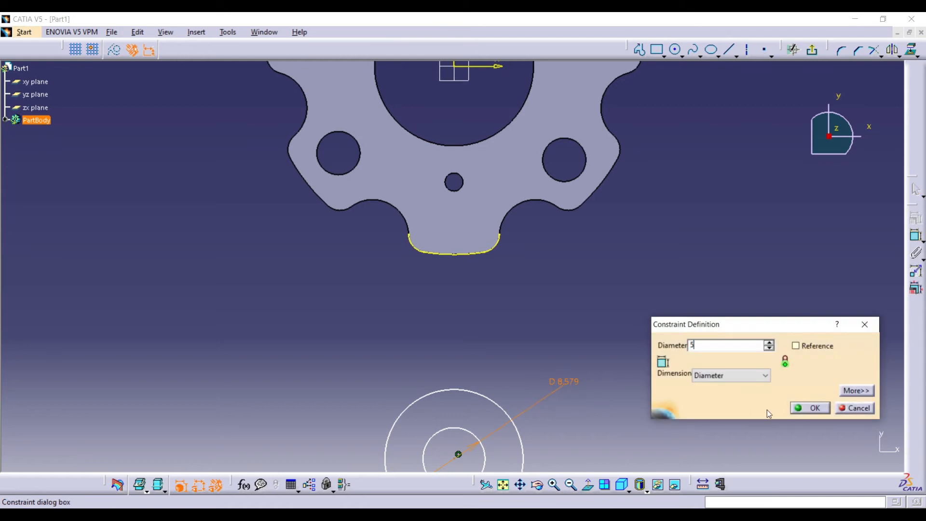
{"action": "left_click", "coordinate": [810, 409]}
- Dimension the outer concentric circle's diameter and set it to 10 mm
{"action": "left_click", "coordinate": [916, 236]}
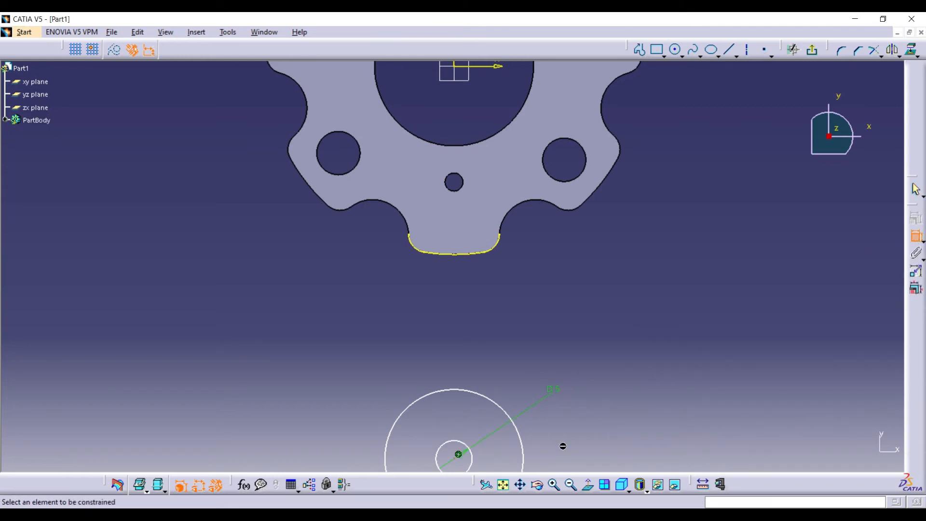
{"action": "left_click", "coordinate": [524, 445]}
{"action": "left_click", "coordinate": [545, 440]}
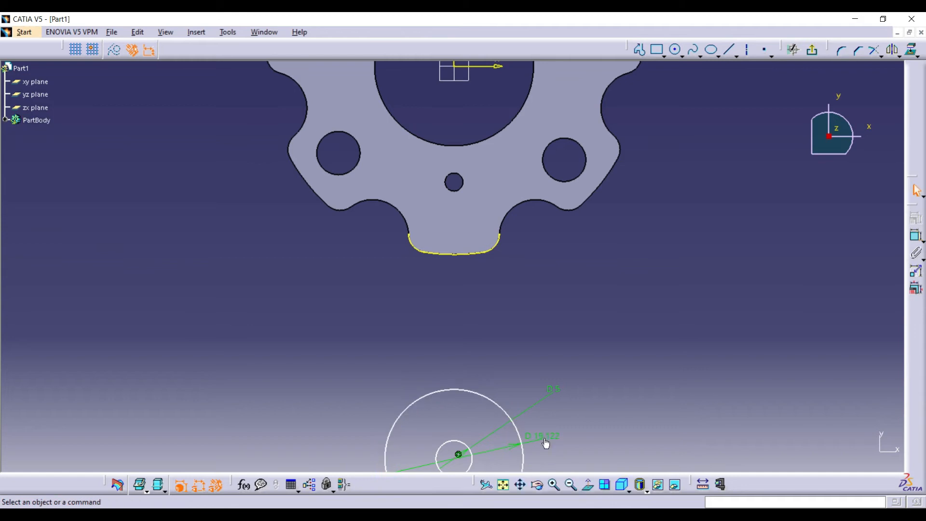
{"action": "double_click", "coordinate": [545, 440]}
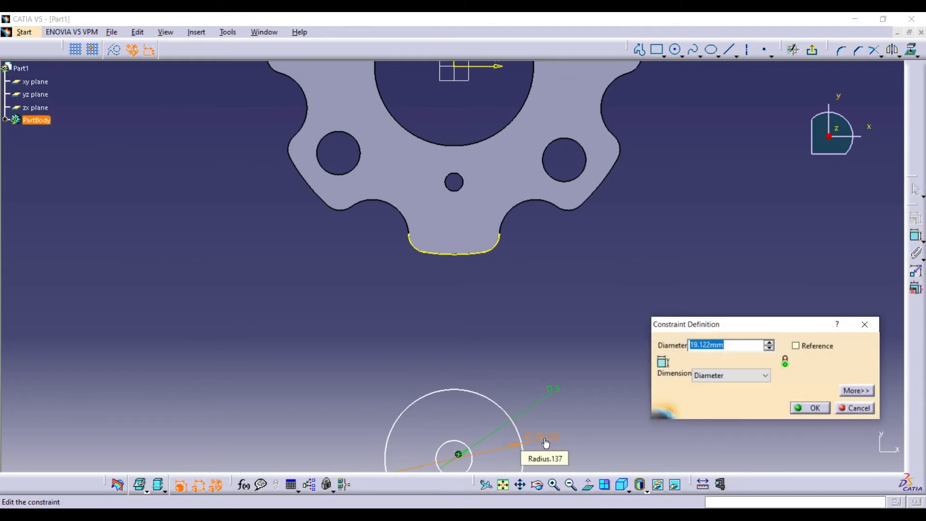
{"action": "type", "text": "10"}
{"action": "key", "text": "Return"}
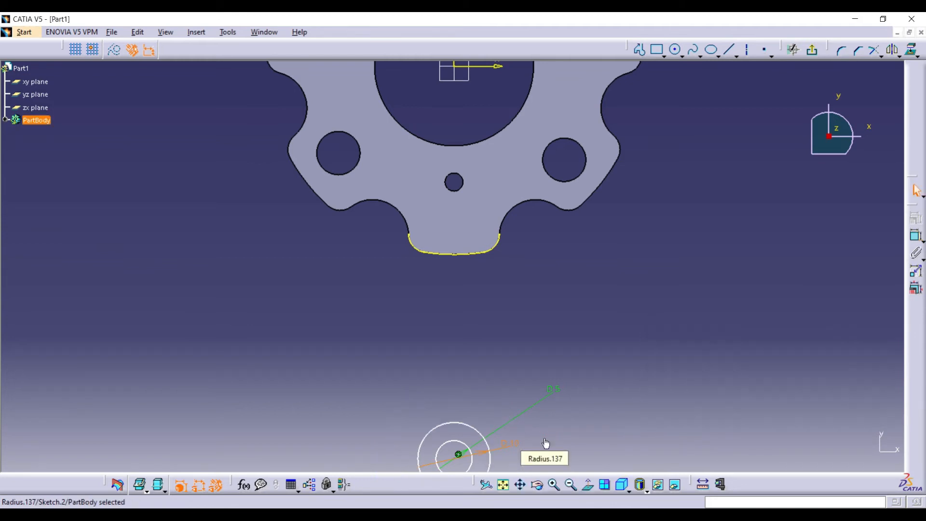
- Dimension the concentric circles' centre from the horizontal axis and set the distance to 60 mm
{"action": "left_click", "coordinate": [913, 237]}
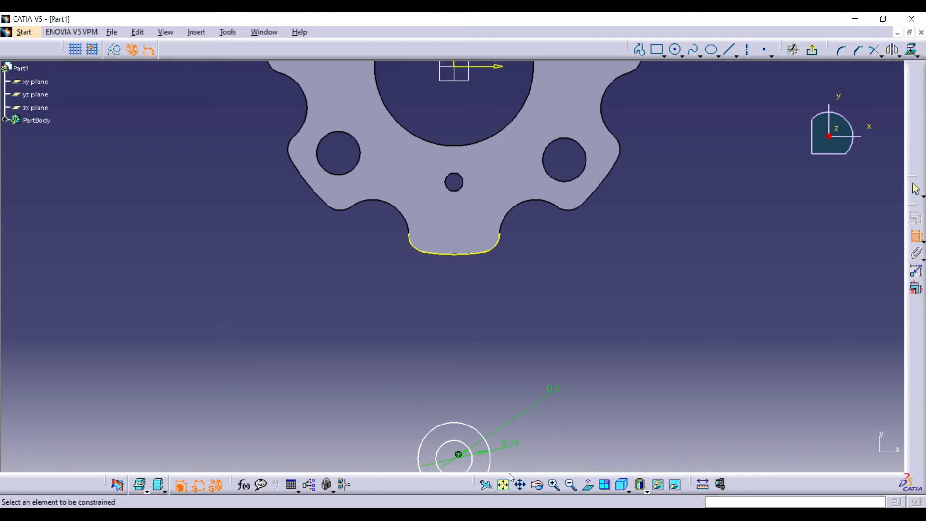
{"action": "left_click", "coordinate": [452, 456]}
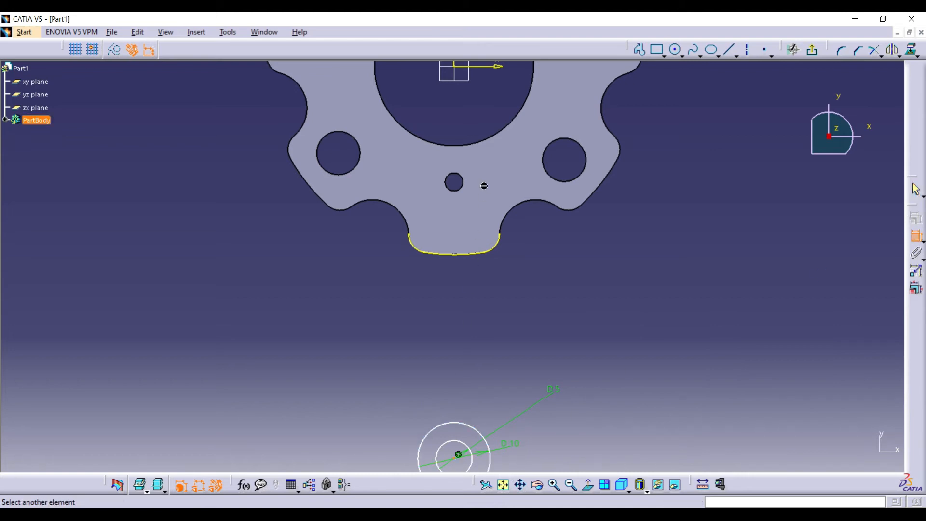
{"action": "left_click", "coordinate": [494, 68]}
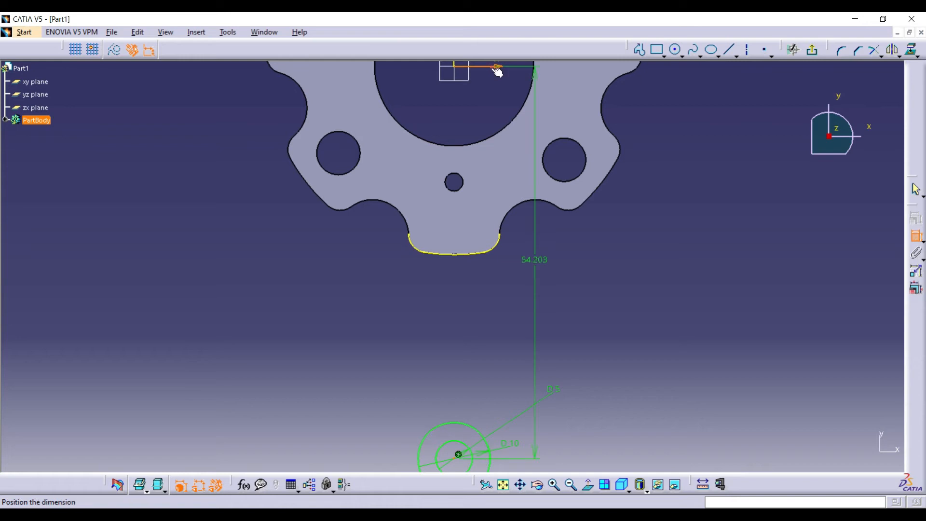
{"action": "left_click", "coordinate": [657, 302]}
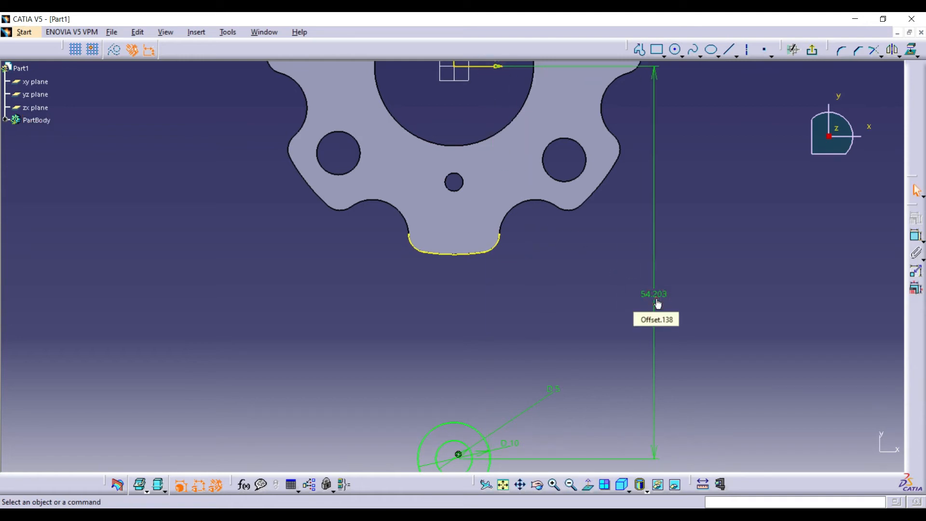
{"action": "double_click", "coordinate": [657, 302]}
{"action": "type", "text": "60"}
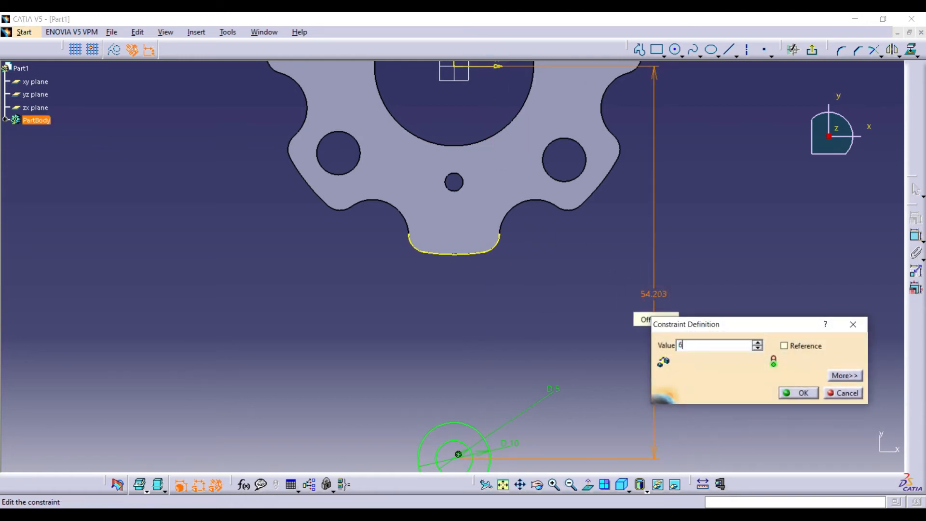
{"action": "left_click", "coordinate": [796, 393]}
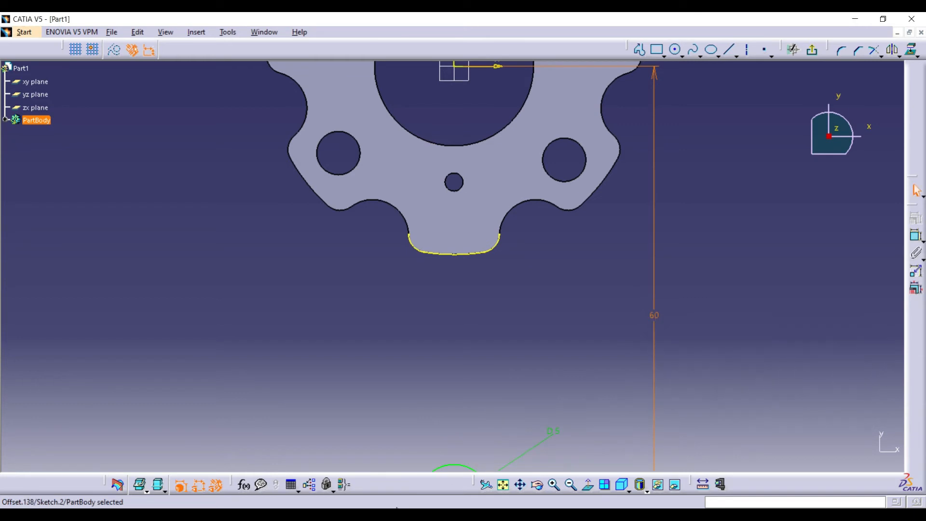
- Draw a line about 43 mm long from the lobe's right rounded corner down past the outer 10 mm circle
{"action": "left_click", "coordinate": [570, 484]}
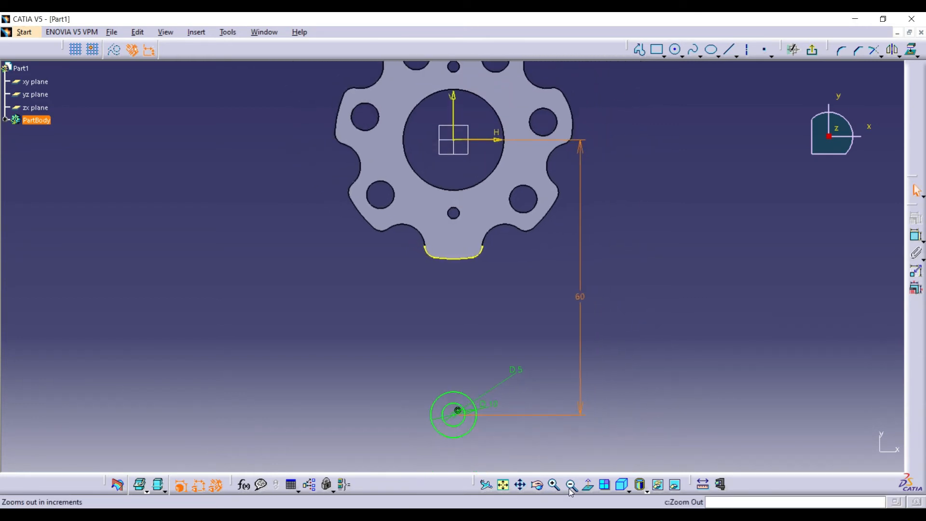
{"action": "left_click", "coordinate": [558, 485]}
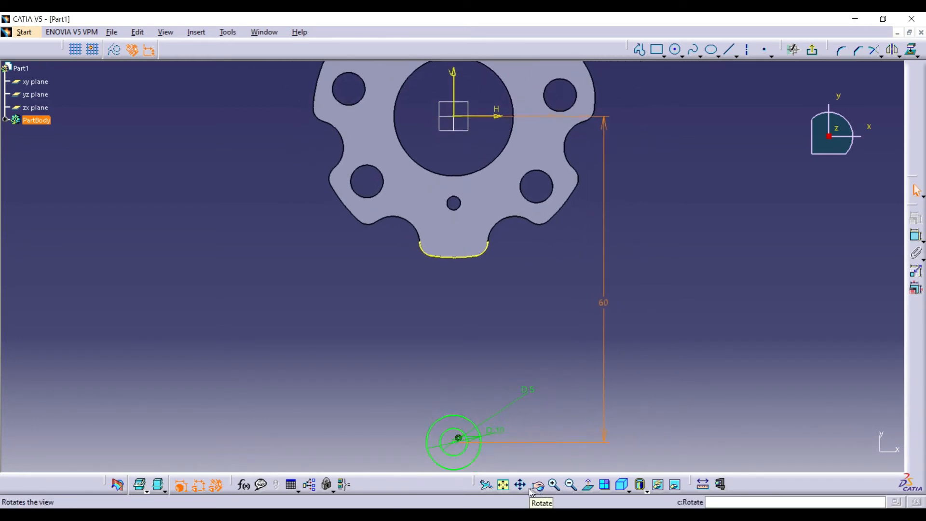
{"action": "middle_click_drag", "start_coordinate": [531, 430], "coordinate": [536, 368]}
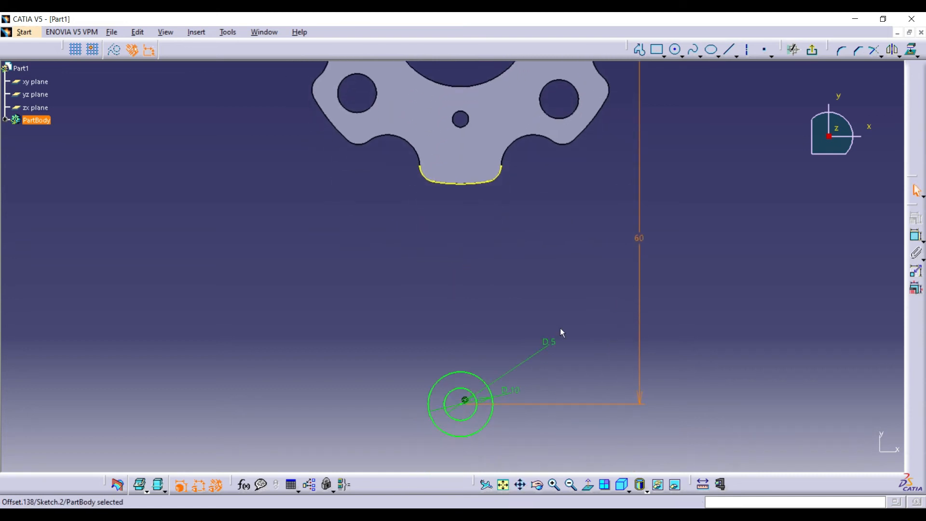
{"action": "left_click", "coordinate": [732, 52]}
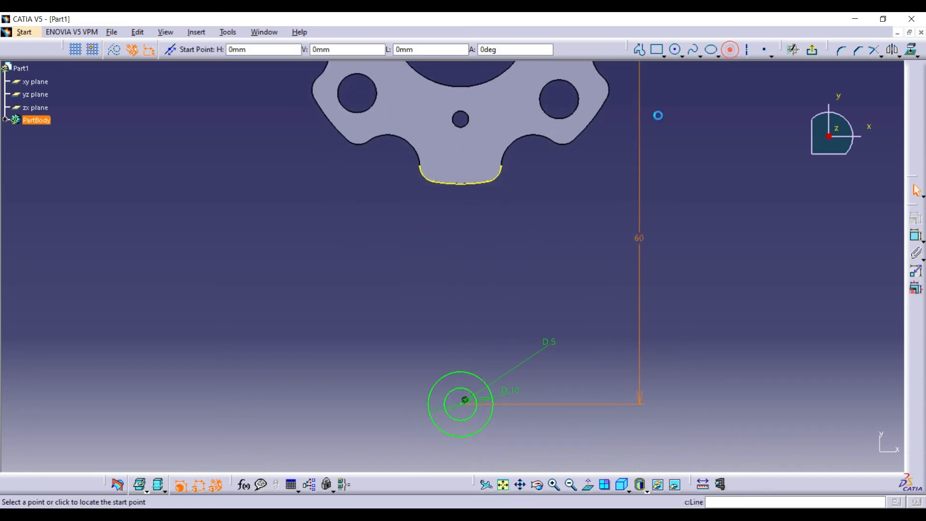
{"action": "left_click", "coordinate": [499, 178]}
{"action": "left_click", "coordinate": [485, 456]}
- Dimension the angle between the arm's side line and the vertical axis and set it to 3 degrees
{"action": "left_click", "coordinate": [784, 192]}
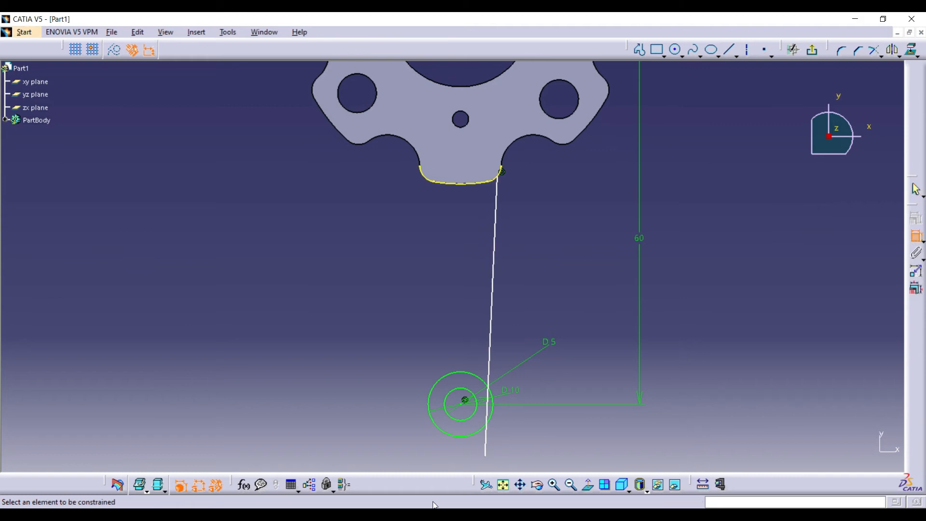
{"action": "left_click", "coordinate": [555, 483]}
{"action": "left_click", "coordinate": [571, 484]}
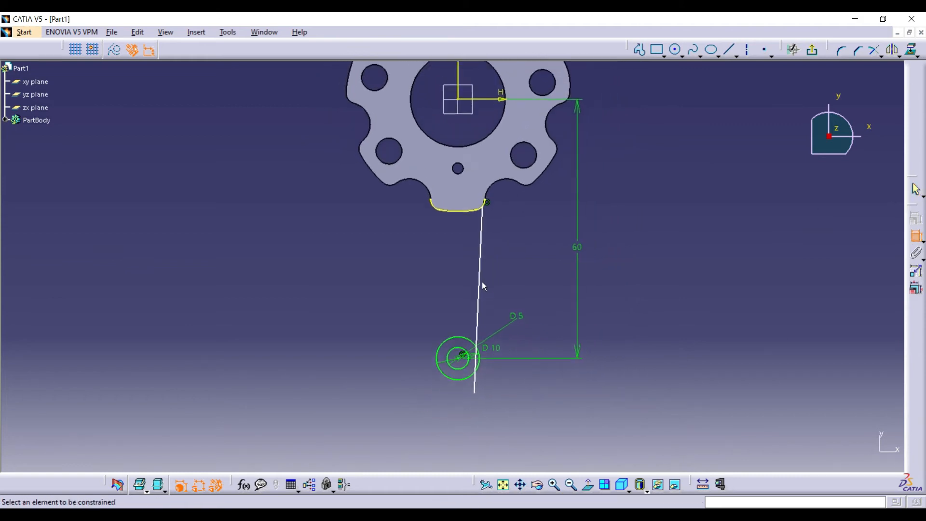
{"action": "left_click", "coordinate": [479, 280]}
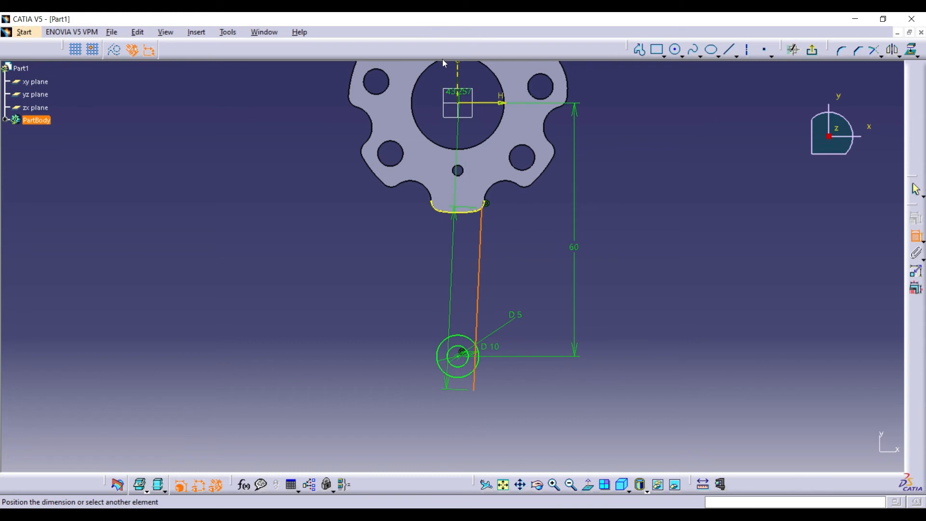
{"action": "left_click", "coordinate": [459, 91]}
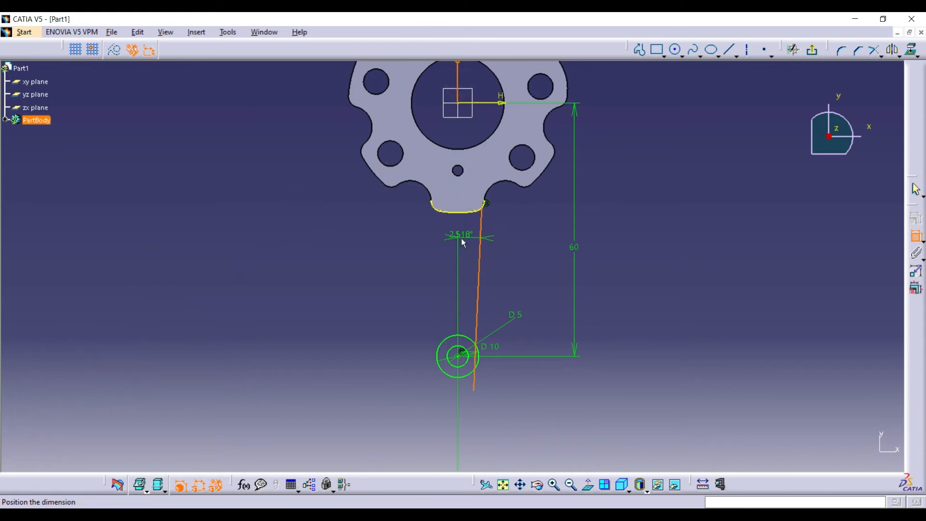
{"action": "left_click", "coordinate": [467, 252]}
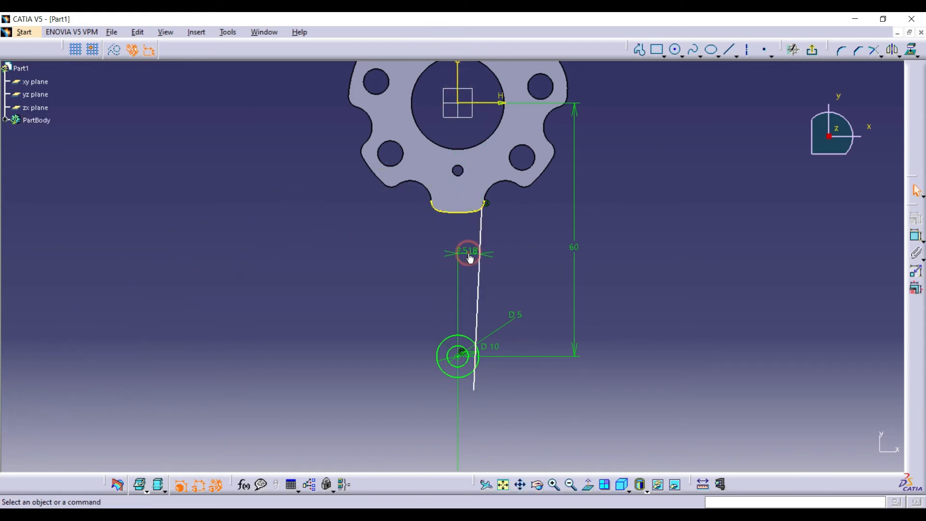
{"action": "double_click", "coordinate": [469, 255]}
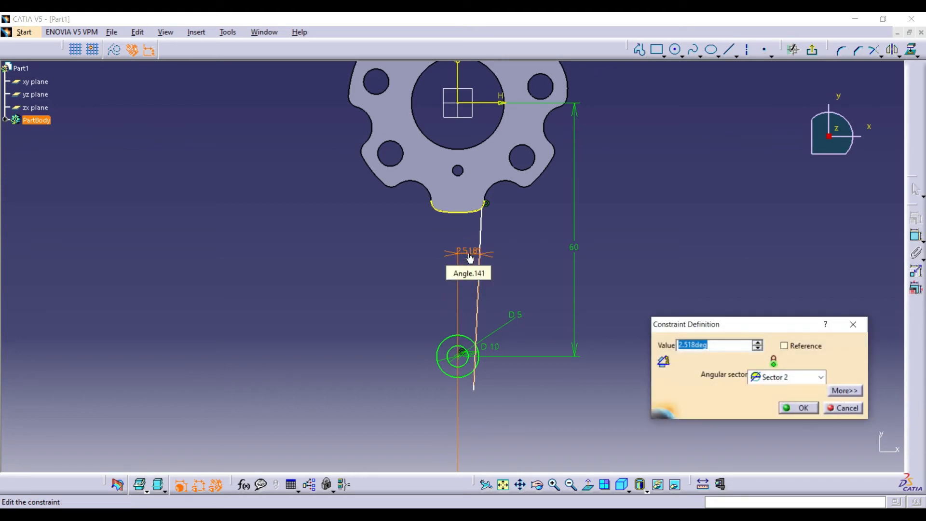
{"action": "type", "text": "3"}
{"action": "left_click", "coordinate": [804, 413]}
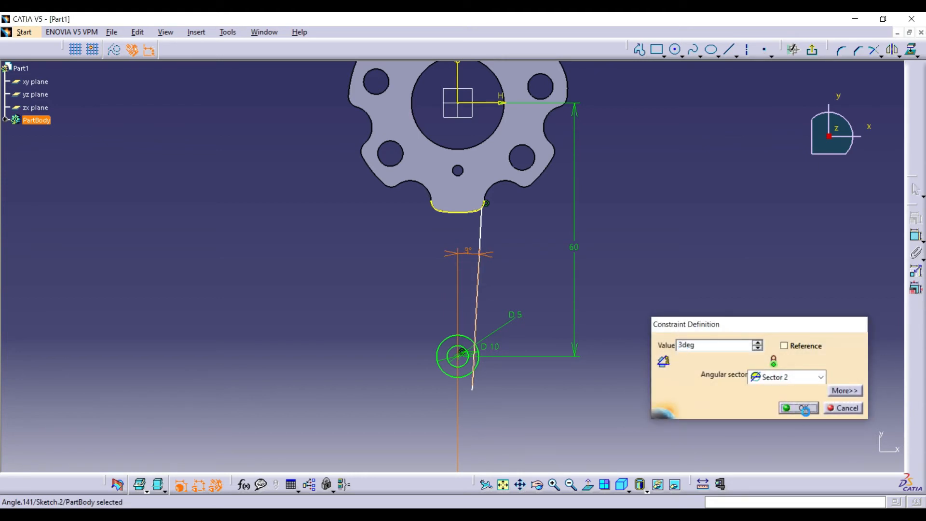
- Mirror the arm's side line about the vertical axis
{"action": "left_click", "coordinate": [554, 483]}
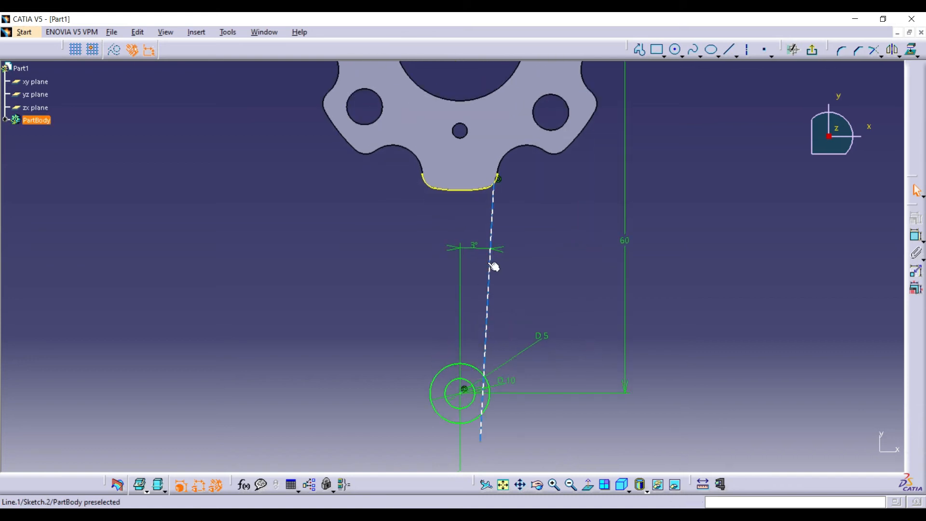
{"action": "left_click", "coordinate": [492, 249]}
{"action": "left_click", "coordinate": [569, 483]}
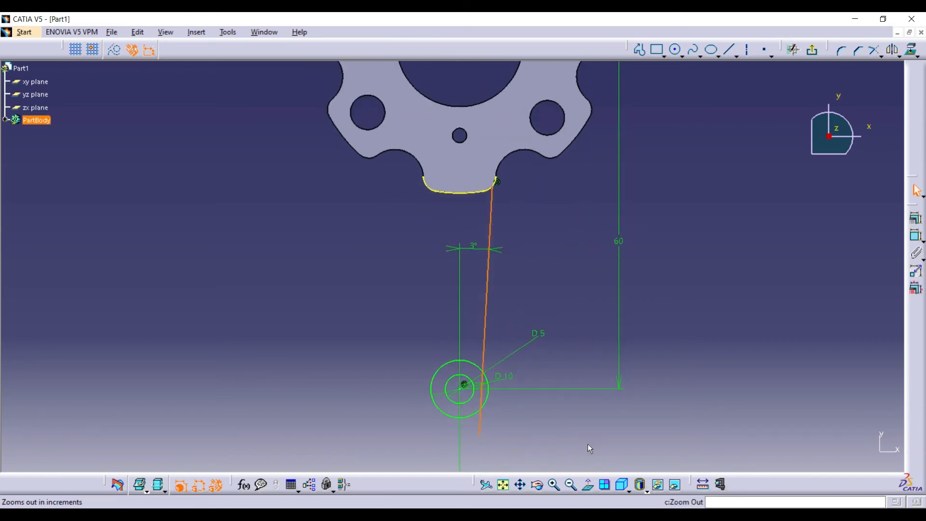
{"action": "left_click", "coordinate": [892, 51]}
{"action": "left_click", "coordinate": [462, 85]}
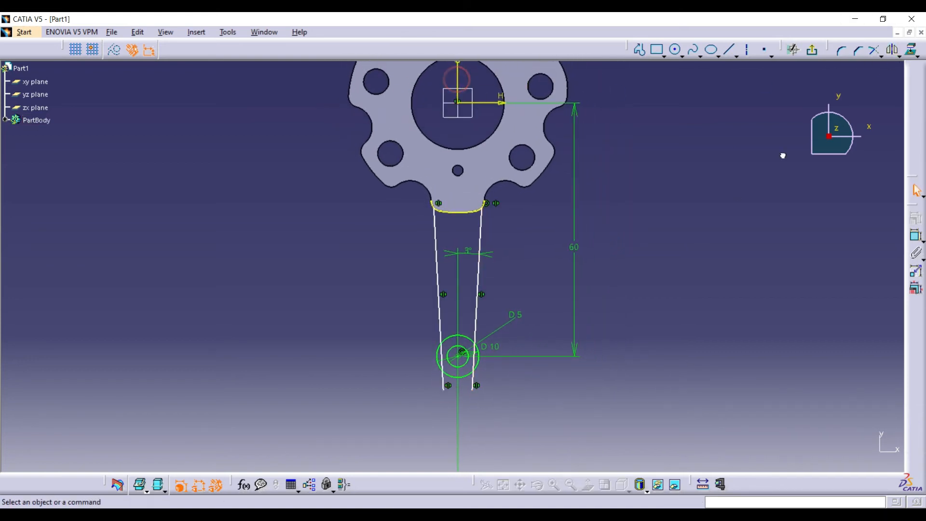
- Quick-trim both side lines inside and below the outer circle, and remove that circle's upper arc between the lines
{"action": "left_click", "coordinate": [881, 56]}
{"action": "left_click", "coordinate": [890, 111]}
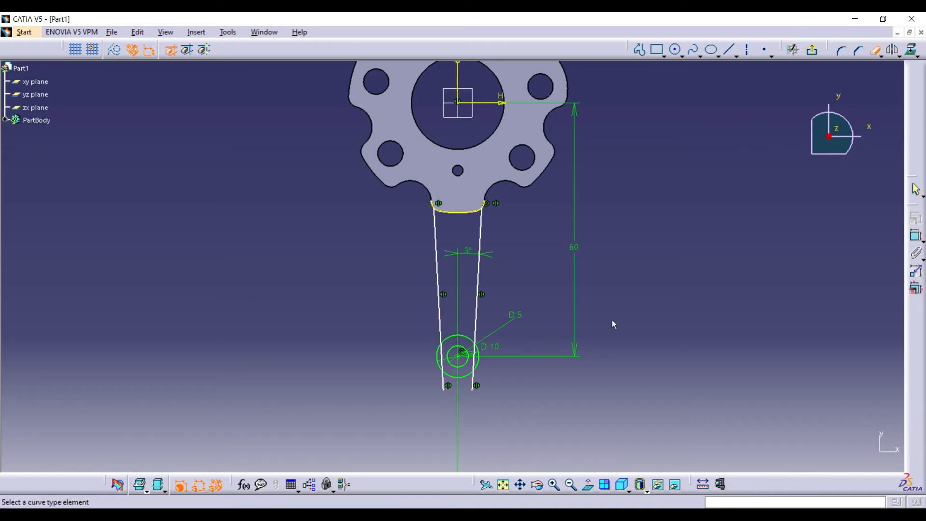
{"action": "left_click", "coordinate": [474, 385]}
{"action": "left_click", "coordinate": [479, 363]}
{"action": "left_click", "coordinate": [444, 362]}
{"action": "left_click", "coordinate": [448, 384]}
{"action": "left_click", "coordinate": [459, 340]}
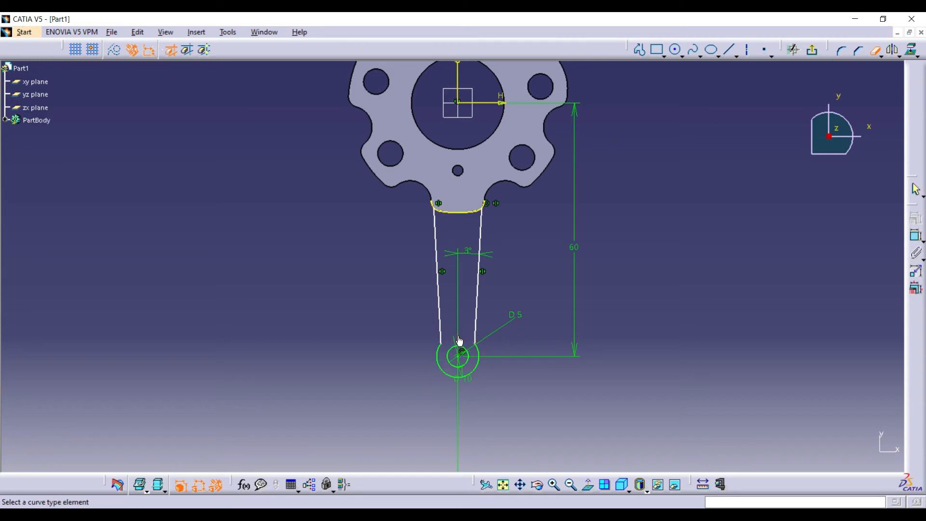
- Dimension the right side line's upper endpoint from the vertical axis and set the distance to 6 mm
{"action": "left_click", "coordinate": [876, 50]}
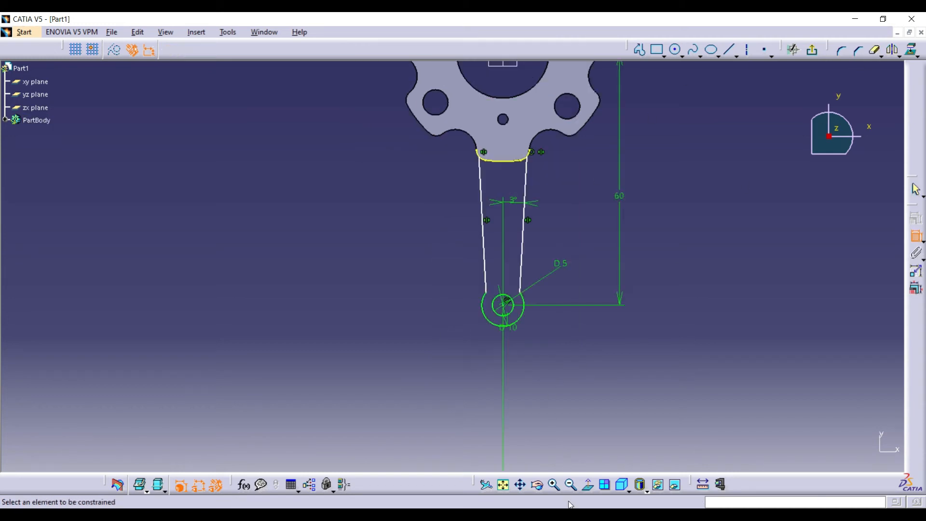
{"action": "left_click", "coordinate": [571, 484]}
{"action": "left_click", "coordinate": [507, 190]}
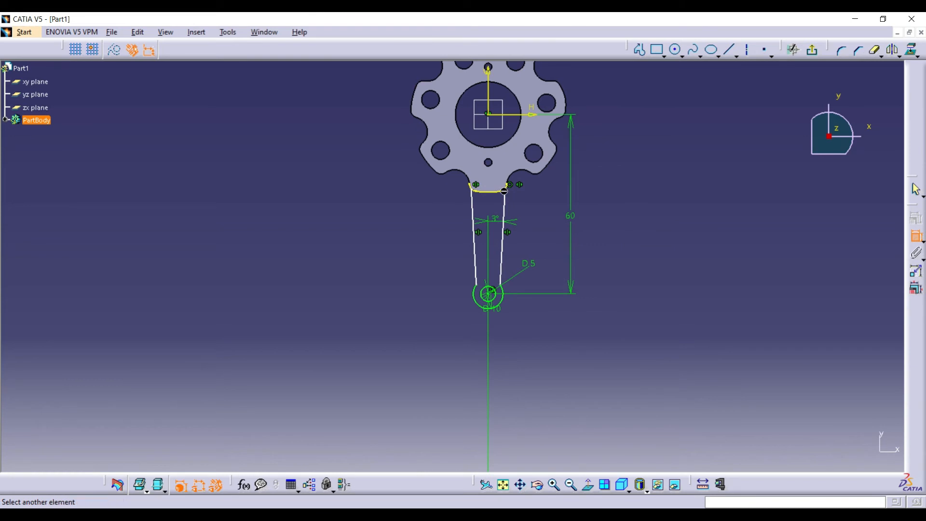
{"action": "left_click", "coordinate": [488, 97]}
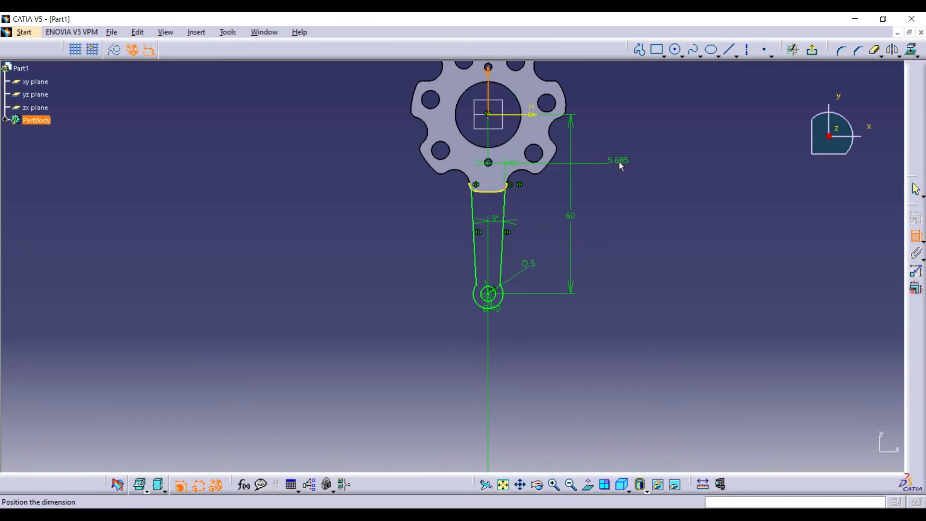
{"action": "left_click", "coordinate": [620, 163]}
{"action": "double_click", "coordinate": [620, 164]}
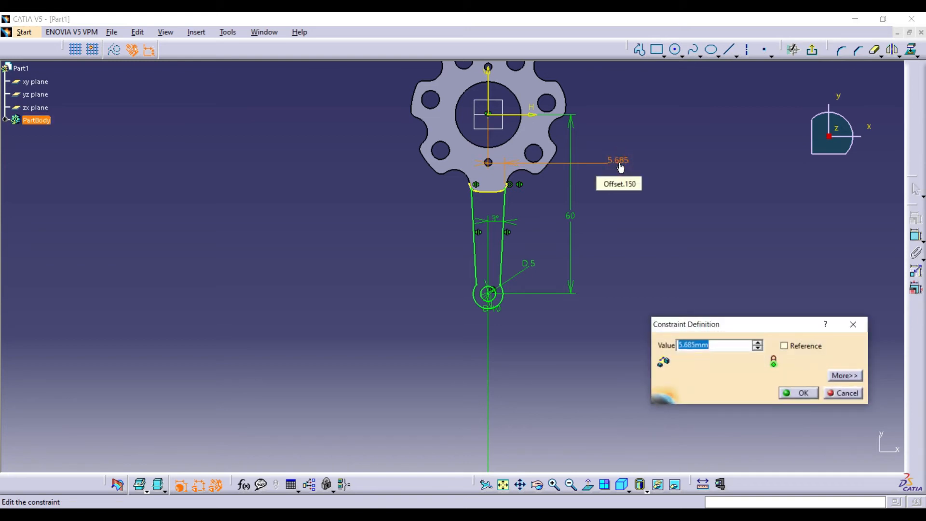
{"action": "type", "text": "6"}
{"action": "key", "text": "Return"}
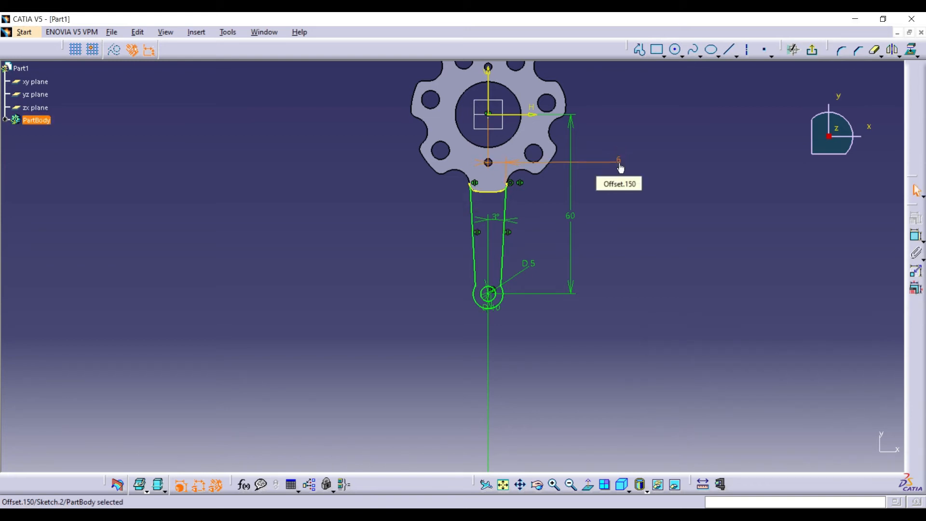
- Round the junction of the right side line and the outer circle with a 5 mm radius corner
{"action": "left_click", "coordinate": [554, 487]}
{"action": "left_click", "coordinate": [554, 487]}
{"action": "middle_click_drag", "start_coordinate": [593, 359], "coordinate": [473, 426]}
{"action": "left_click", "coordinate": [664, 305]}
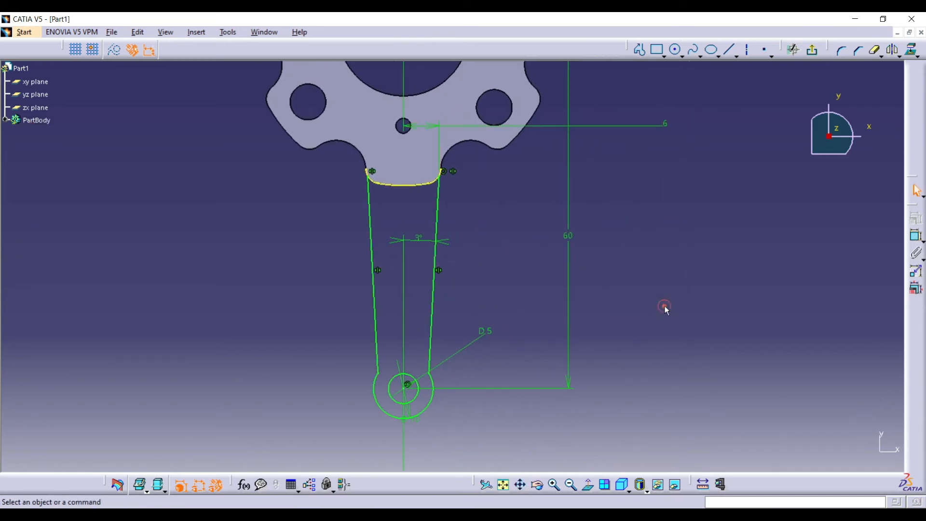
{"action": "left_click", "coordinate": [842, 49]}
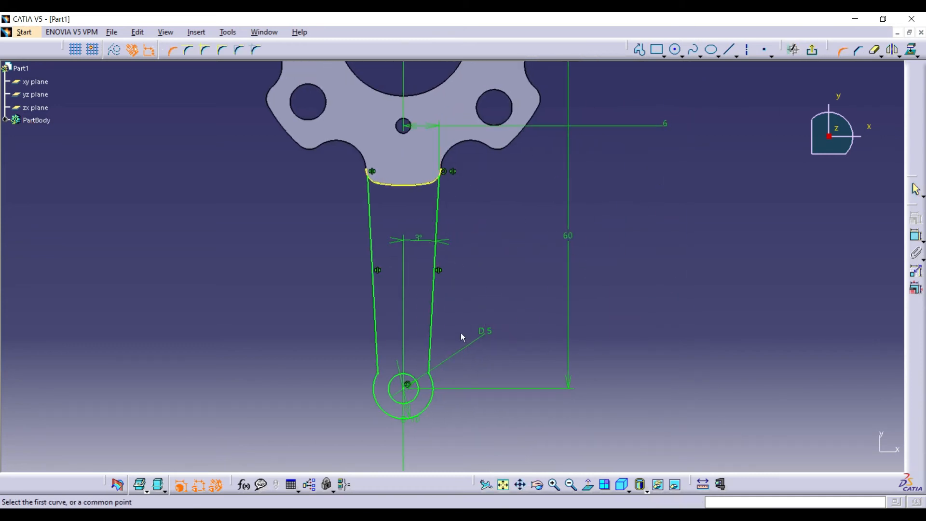
{"action": "left_click", "coordinate": [429, 362]}
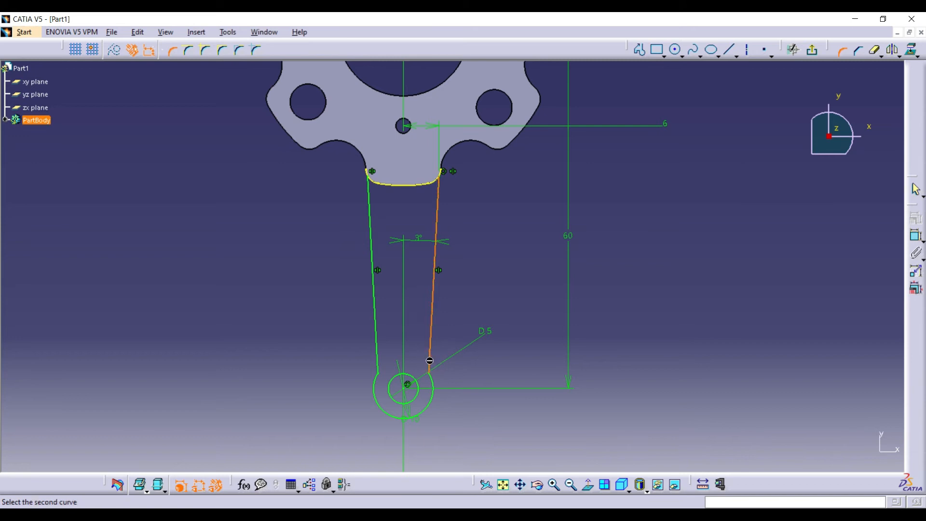
{"action": "left_click", "coordinate": [436, 384]}
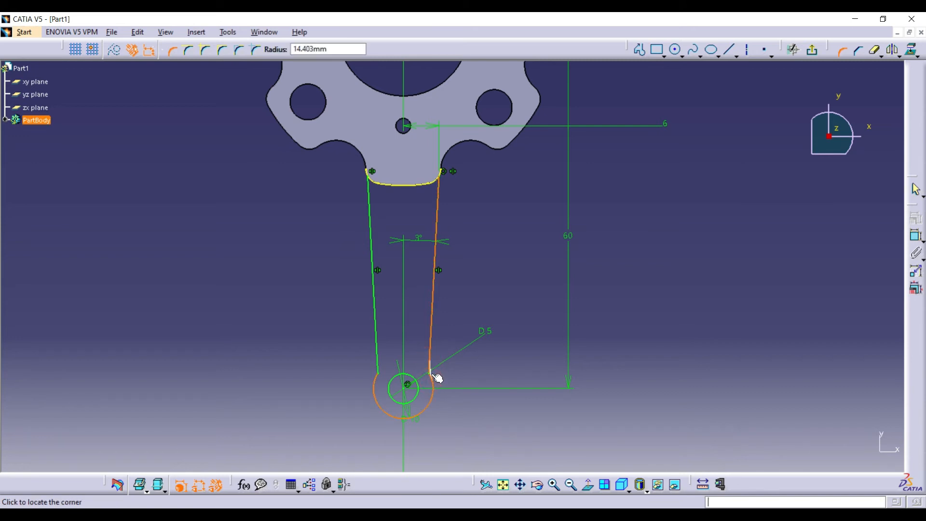
{"action": "type", "text": "5"}
{"action": "key", "text": "Return"}
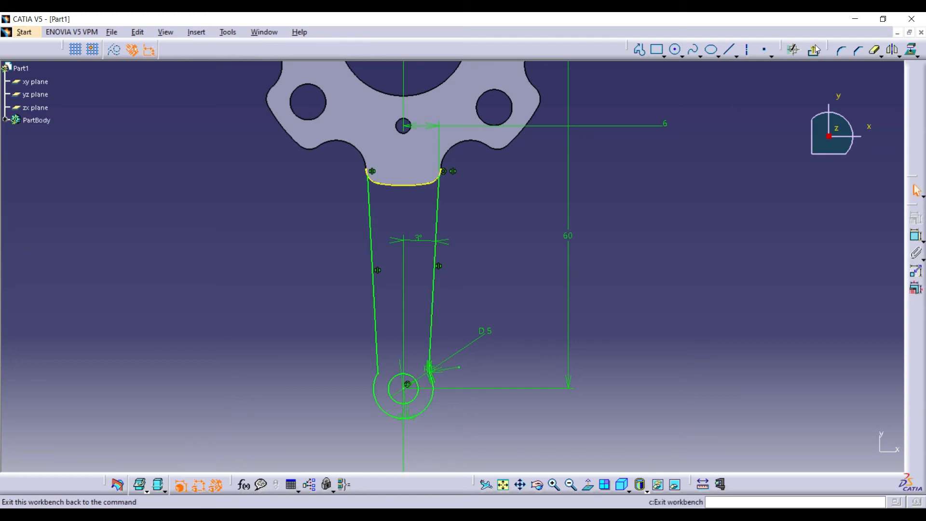
- Round the junction of the left side line and the outer circle with a corner matching the right one
{"action": "left_click", "coordinate": [841, 50]}
{"action": "left_click", "coordinate": [375, 387]}
{"action": "left_click", "coordinate": [377, 370]}
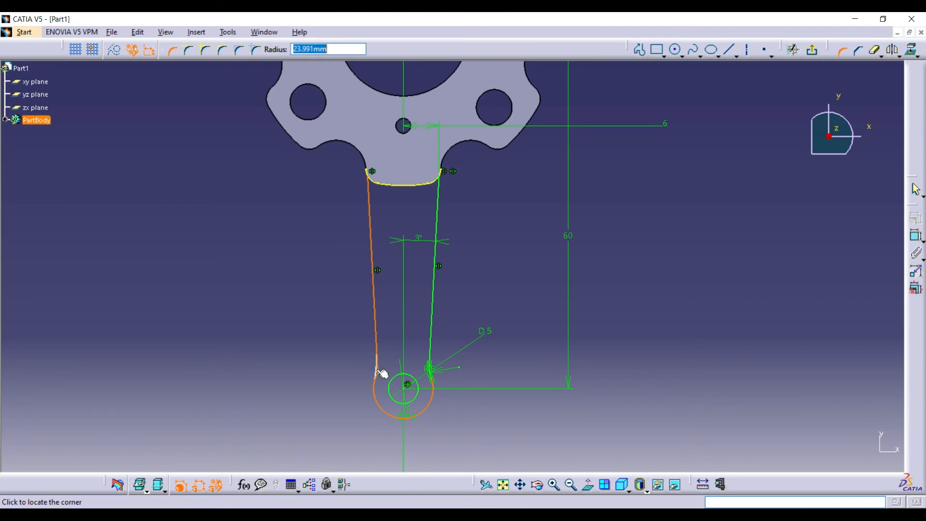
{"action": "left_click", "coordinate": [386, 370]}
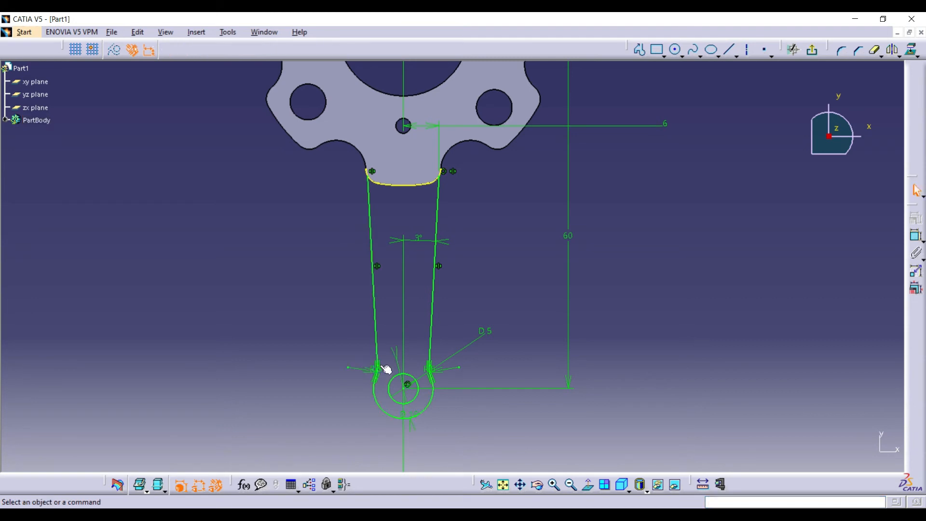
- Round the junctions of both side lines with the lobe's projected edge using 8 mm radius corners
{"action": "left_click", "coordinate": [842, 50]}
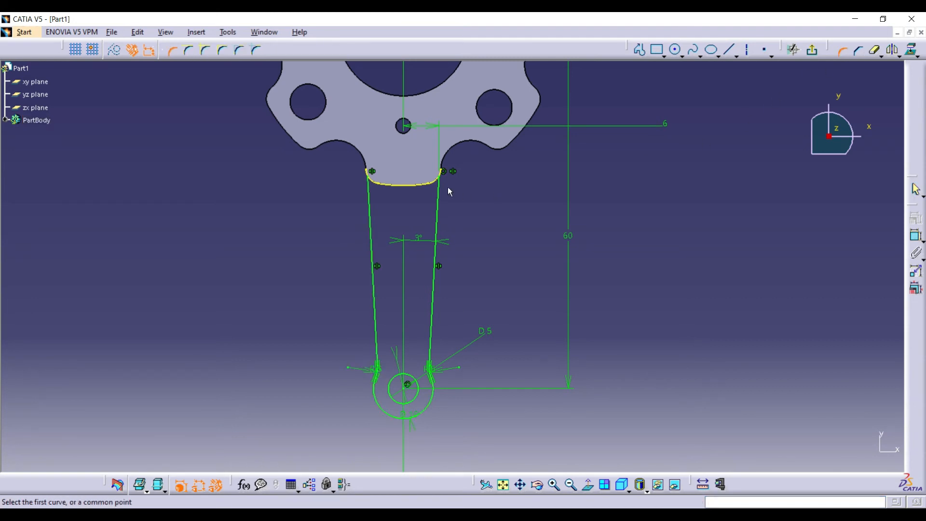
{"action": "left_click", "coordinate": [436, 181]}
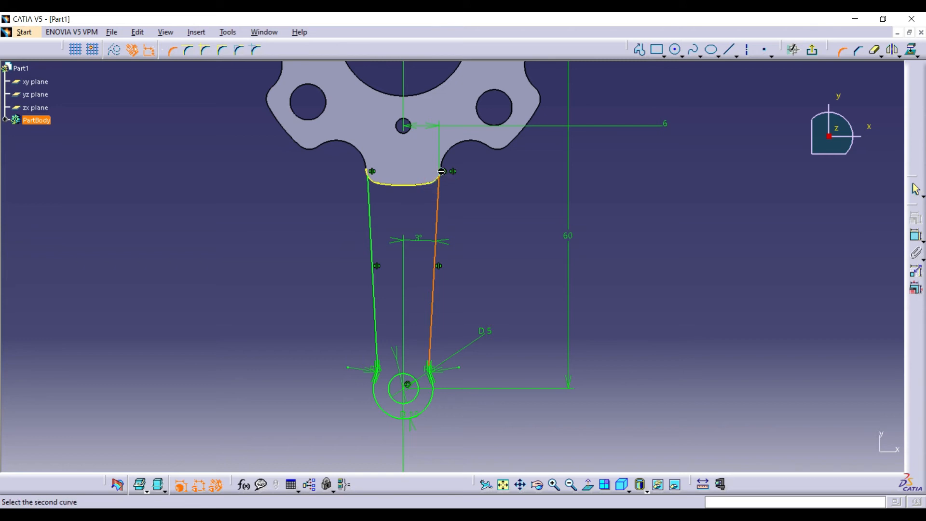
{"action": "left_click", "coordinate": [444, 181]}
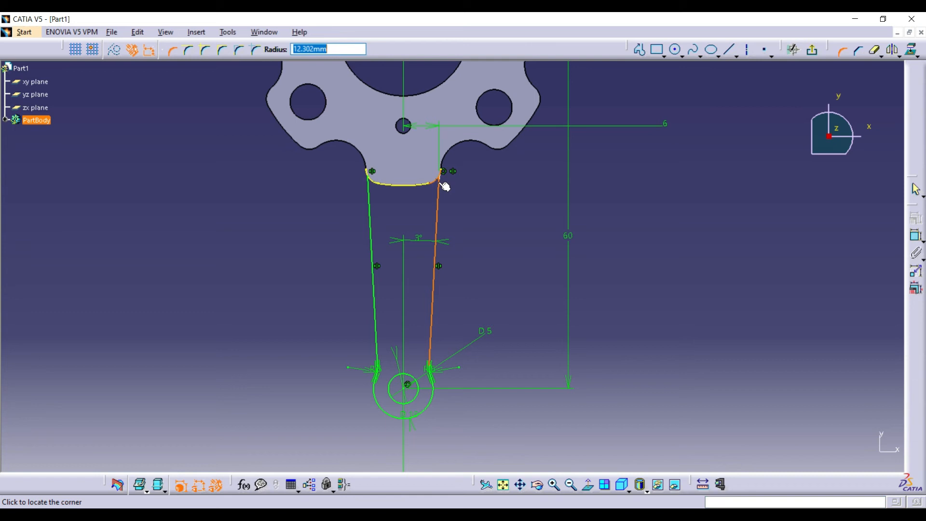
{"action": "key", "text": "Return"}
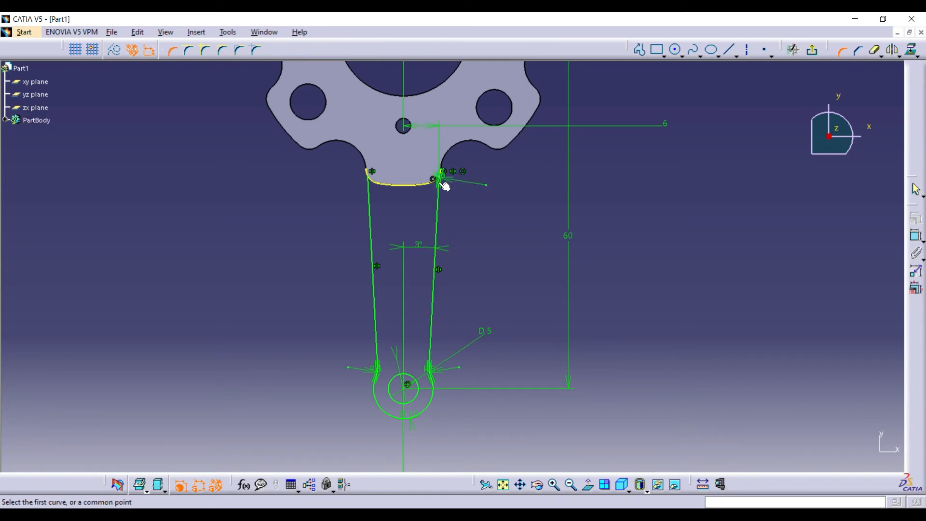
{"action": "left_click", "coordinate": [367, 187]}
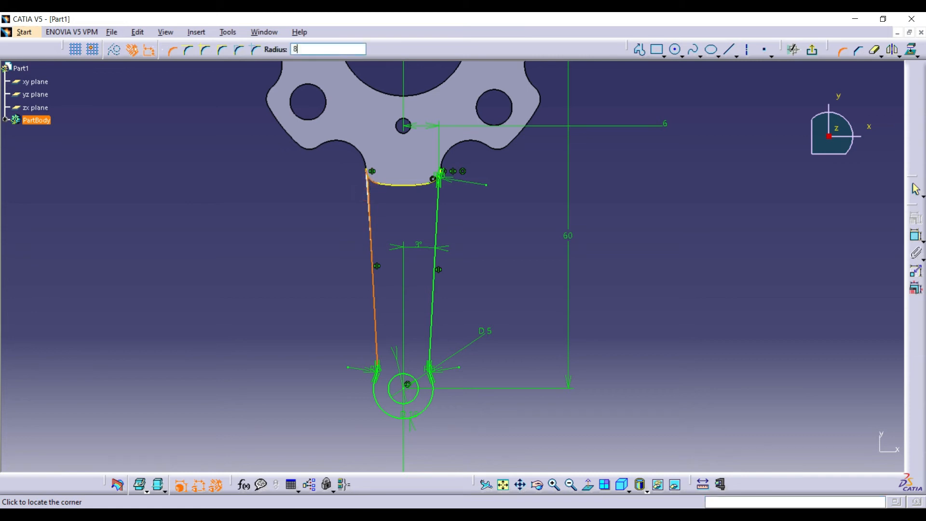
{"action": "type", "text": "8"}
{"action": "key", "text": "Return"}
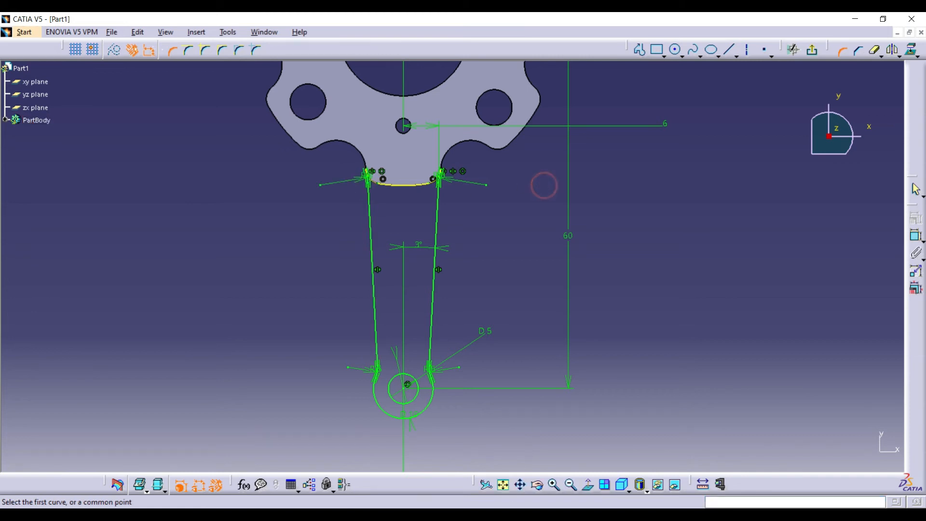
- Delete the projected lobe arc remaining between the two upper corners
{"action": "left_click", "coordinate": [554, 485]}
{"action": "left_click", "coordinate": [520, 484]}
{"action": "left_click_drag", "start_coordinate": [480, 352], "coordinate": [553, 442]}
{"action": "left_click", "coordinate": [554, 485]}
{"action": "left_click", "coordinate": [553, 485]}
{"action": "left_click", "coordinate": [554, 485]}
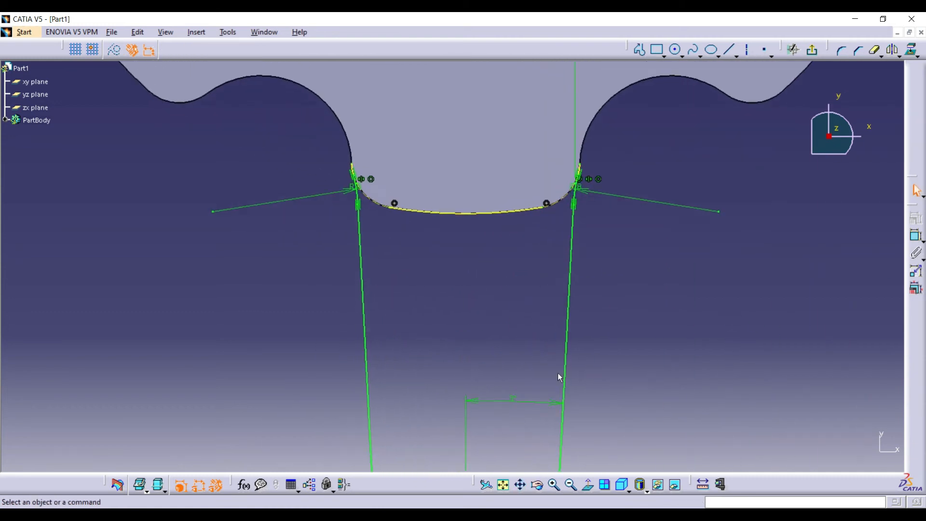
{"action": "key", "text": "Delete"}
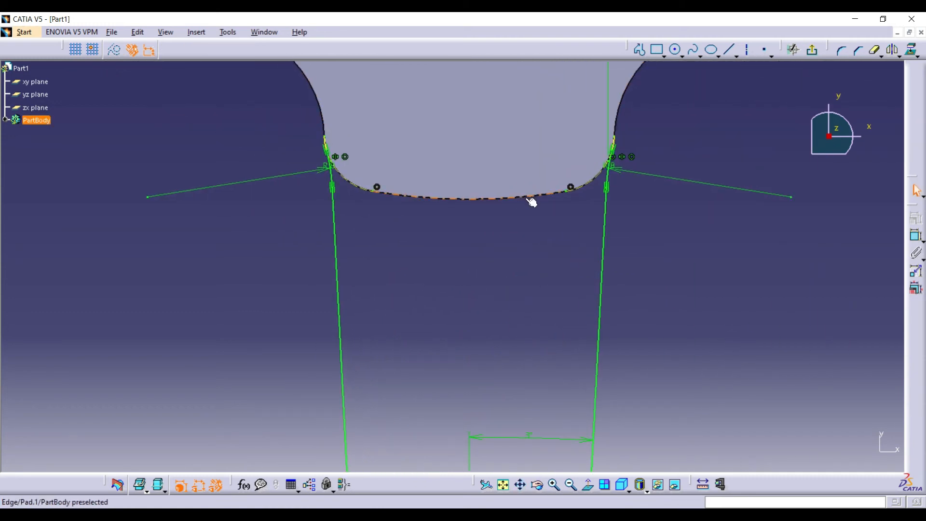
- Close the arm profile with a horizontal line between the upper ends of its corners, and exit the sketch
{"action": "left_click", "coordinate": [729, 50]}
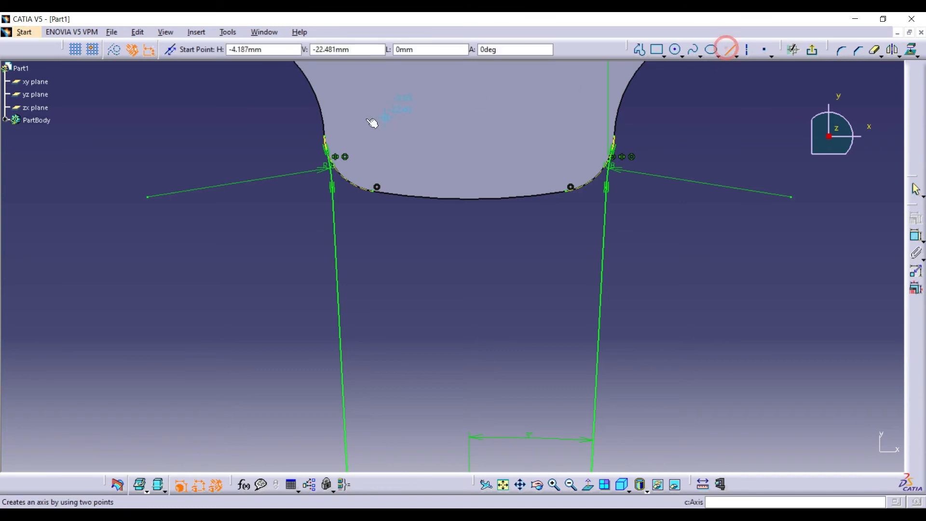
{"action": "left_click", "coordinate": [330, 141]}
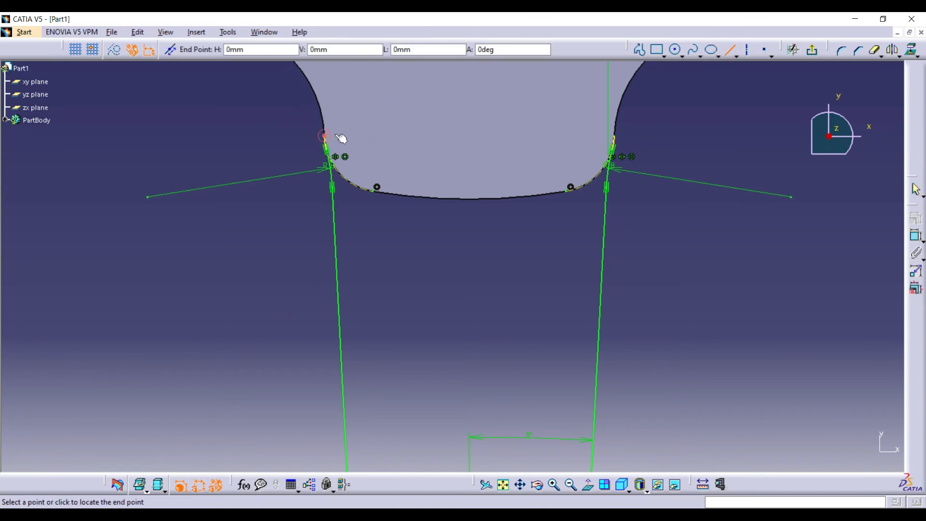
{"action": "left_click", "coordinate": [612, 135]}
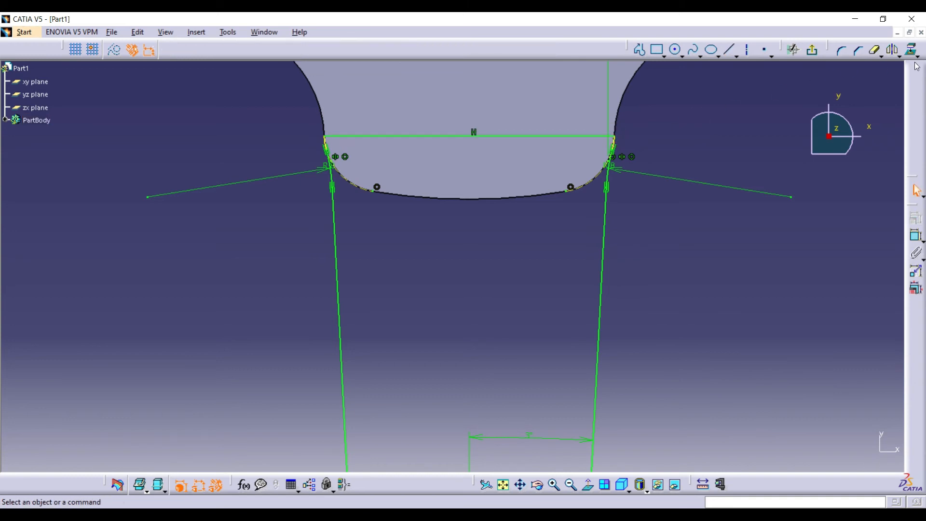
{"action": "left_click", "coordinate": [571, 485]}
{"action": "left_click", "coordinate": [571, 484]}
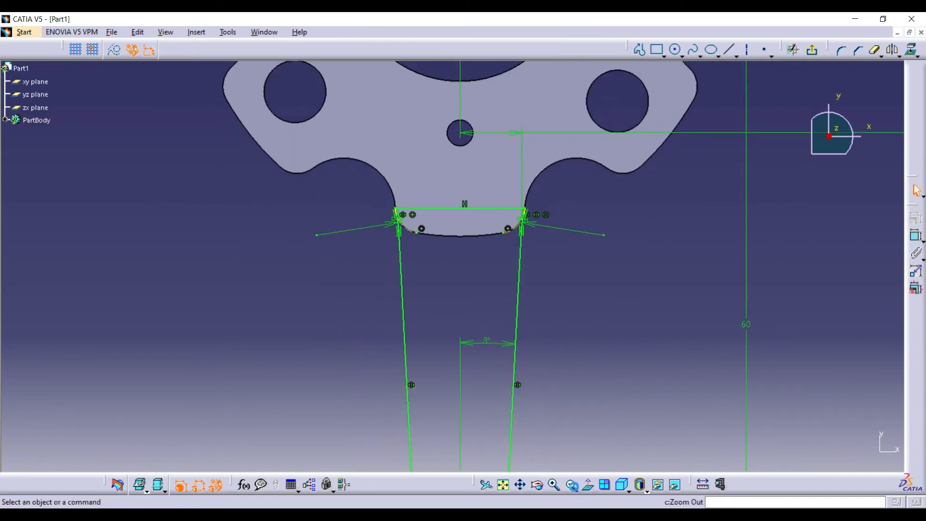
{"action": "left_click", "coordinate": [571, 485]}
{"action": "left_click", "coordinate": [572, 485]}
{"action": "left_click", "coordinate": [816, 50]}
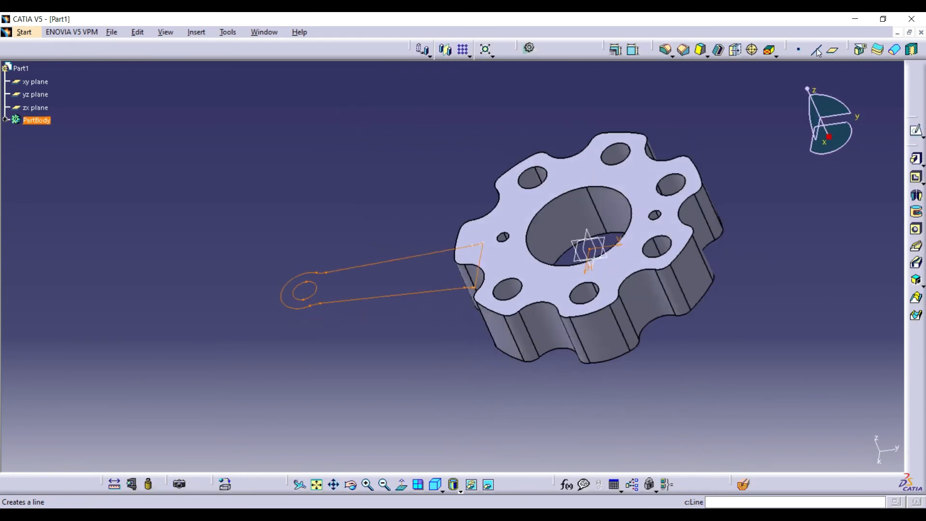
- Pad the arm sketch with a length of 2.5 mm and mirrored extent
{"action": "left_click", "coordinate": [916, 159]}
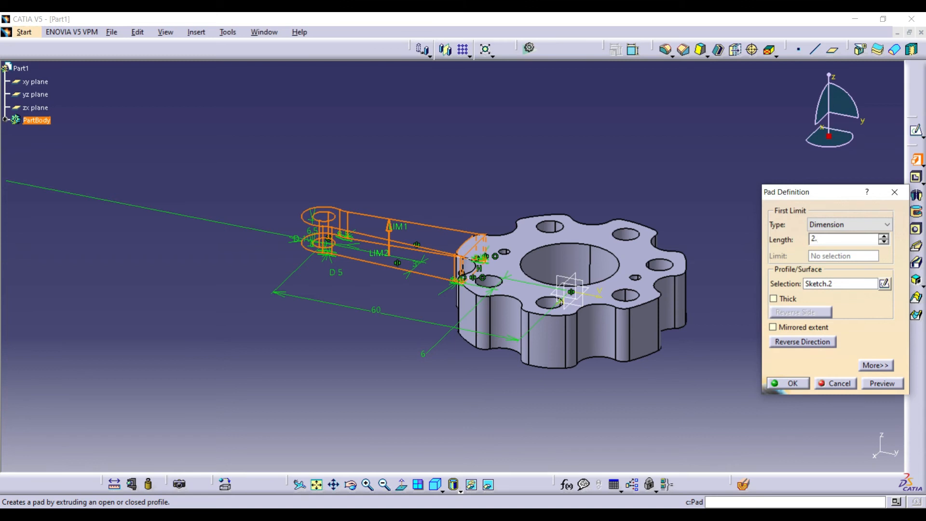
{"action": "type", "text": "2.5"}
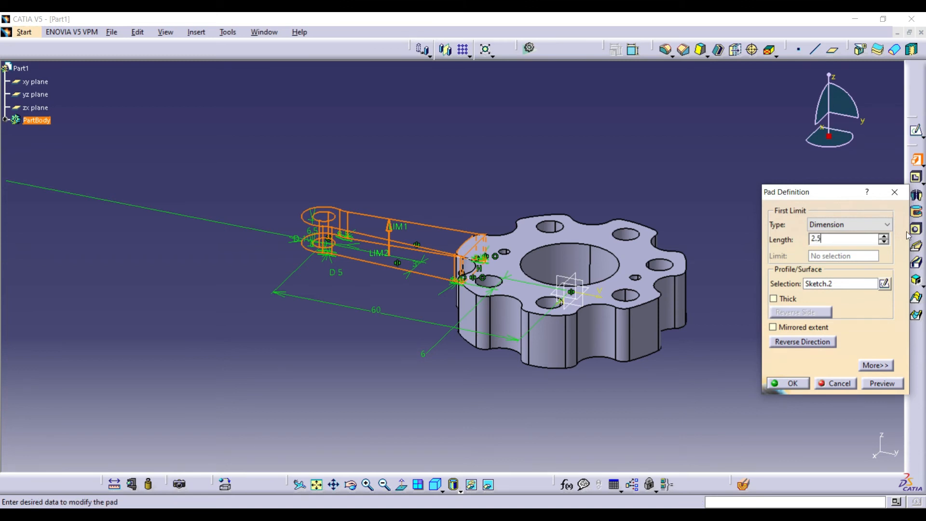
{"action": "left_click", "coordinate": [825, 326]}
{"action": "left_click", "coordinate": [882, 383]}
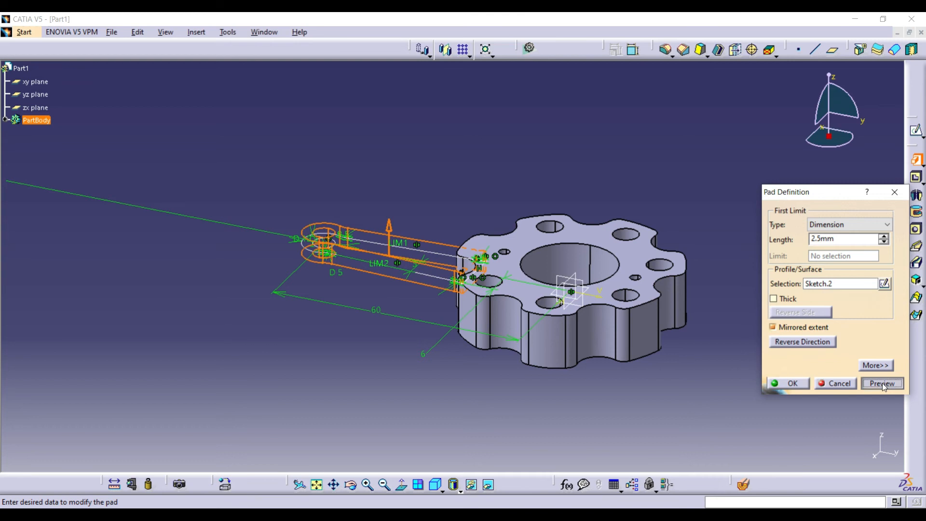
{"action": "left_click", "coordinate": [787, 383]}
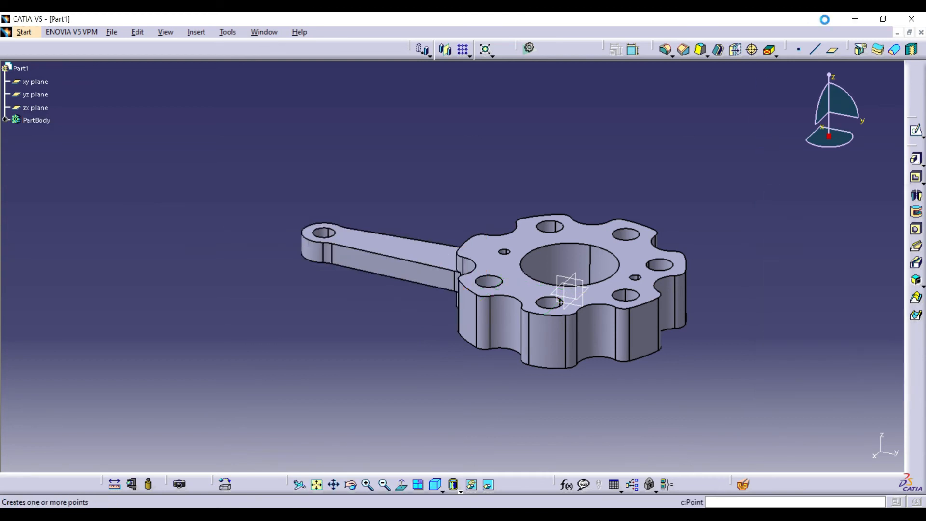
- Start a sketch on the xy plane and project the edge of the arm's end hole into it
{"action": "scroll", "coordinate": [631, 139], "scroll_direction": "up", "scroll_amount": 2}
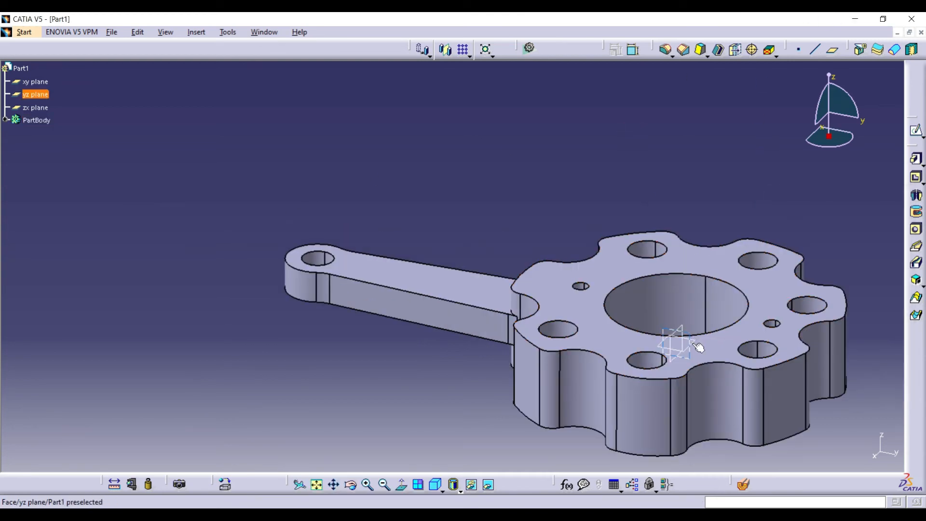
{"action": "left_click", "coordinate": [916, 132]}
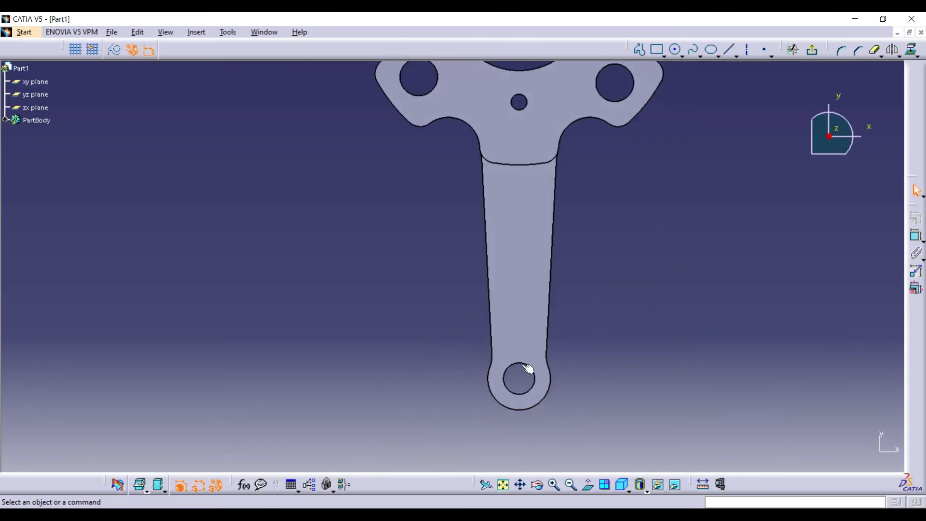
{"action": "left_click", "coordinate": [525, 365]}
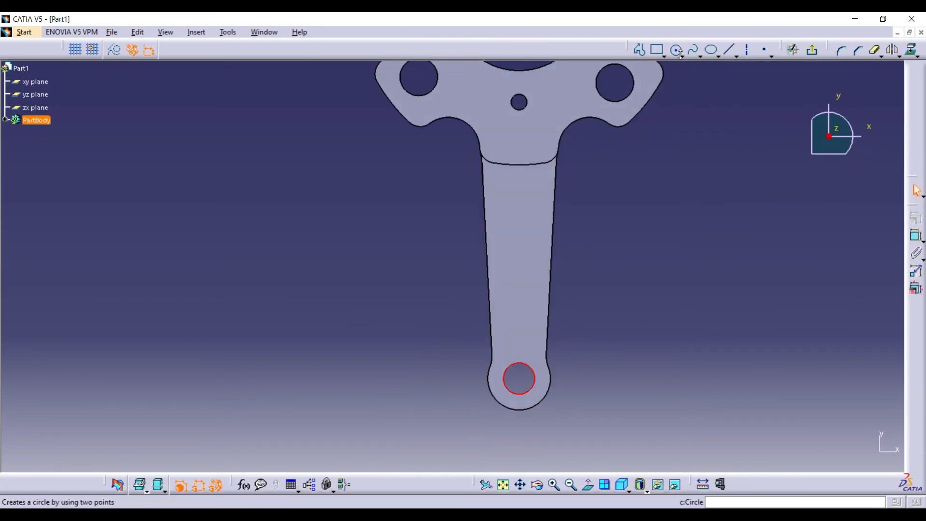
{"action": "left_click", "coordinate": [913, 50]}
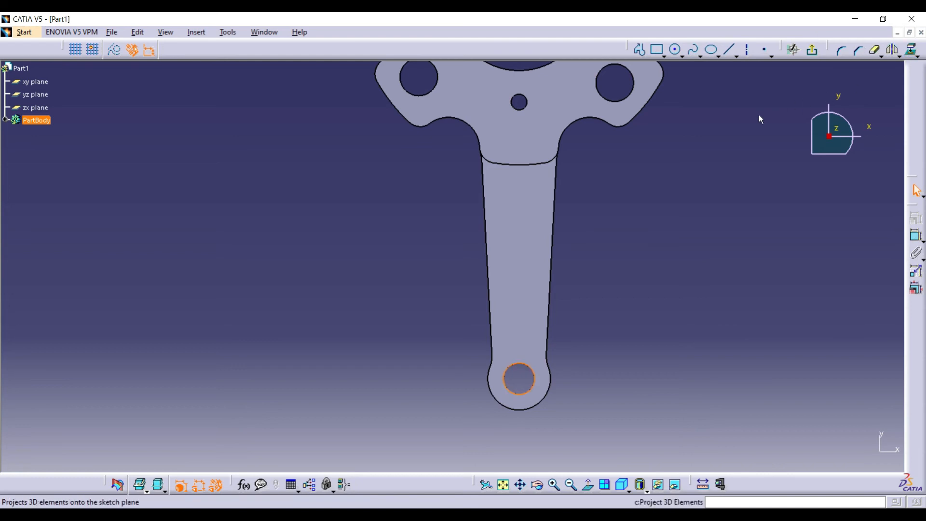
- Draw a circle concentric with the arm's end hole, set its diameter to 10 mm, and exit the sketch
{"action": "left_click", "coordinate": [676, 50]}
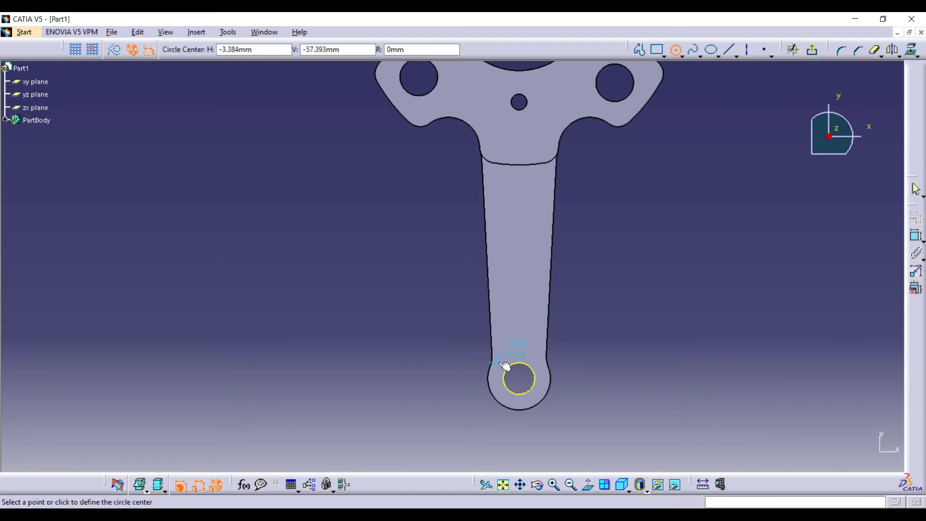
{"action": "left_click", "coordinate": [520, 379]}
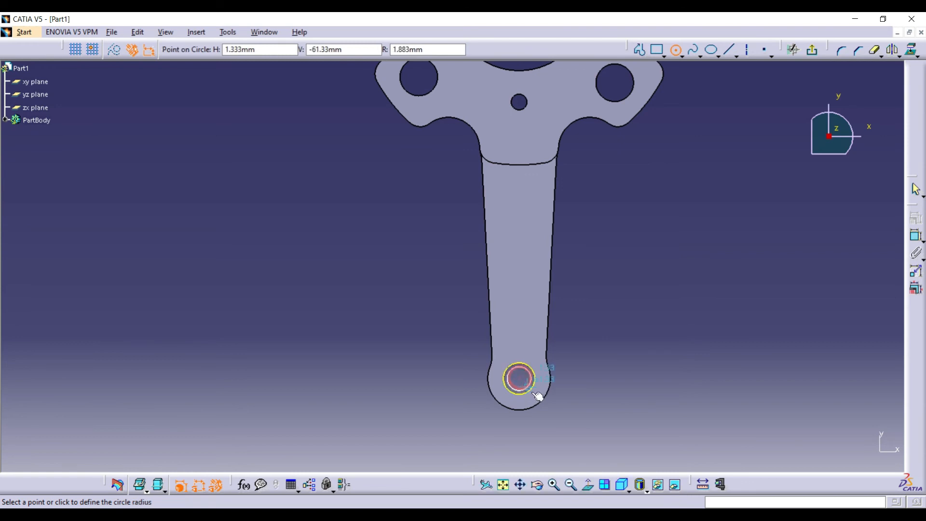
{"action": "left_click", "coordinate": [538, 402]}
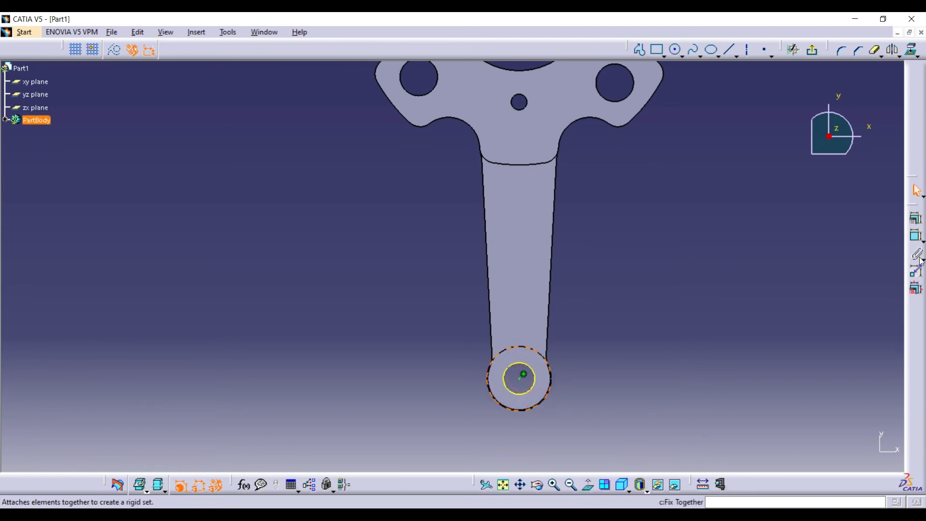
{"action": "left_click", "coordinate": [916, 236]}
{"action": "left_click", "coordinate": [584, 390]}
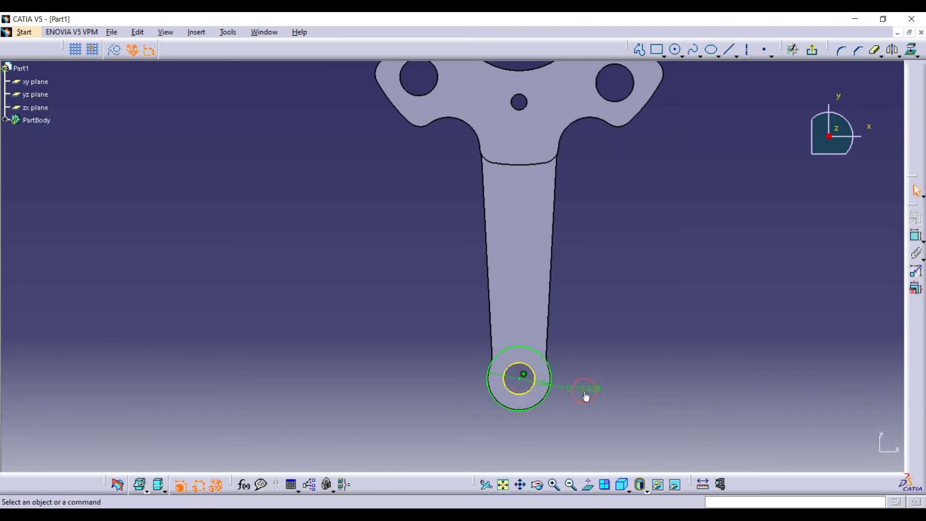
{"action": "double_click", "coordinate": [585, 392]}
{"action": "type", "text": "10"}
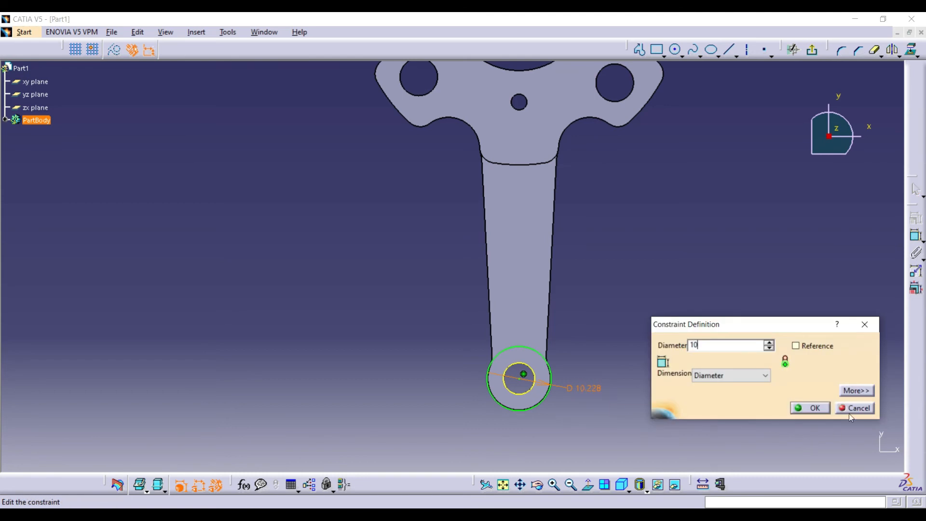
{"action": "left_click", "coordinate": [815, 408]}
{"action": "left_click", "coordinate": [815, 54]}
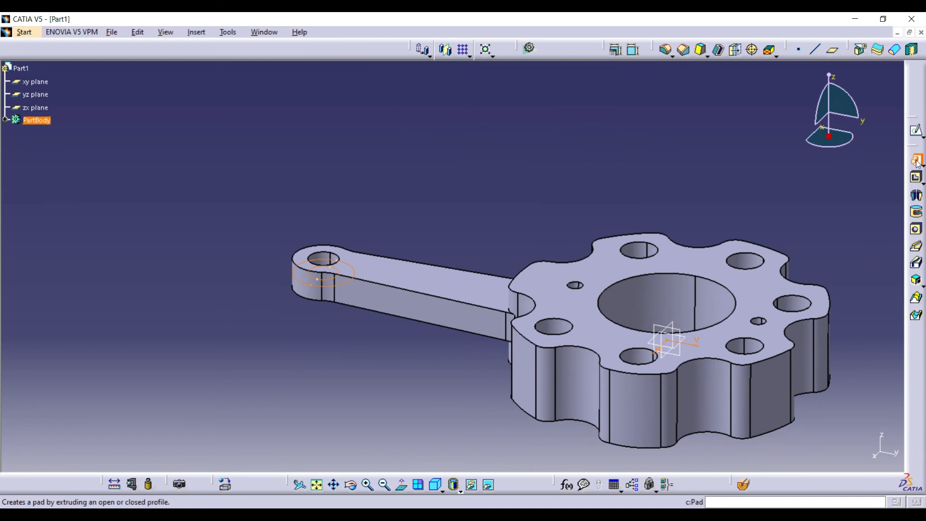
- Pad the ring profile in one direction to form a boss rising slightly above the arm's upper face
{"action": "left_click", "coordinate": [915, 159]}
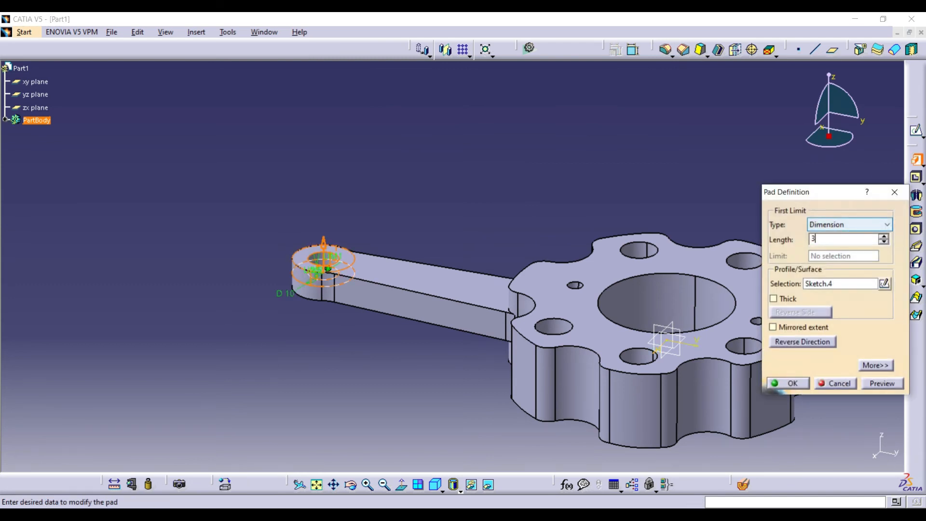
{"action": "left_click", "coordinate": [888, 385]}
{"action": "left_click", "coordinate": [790, 384]}
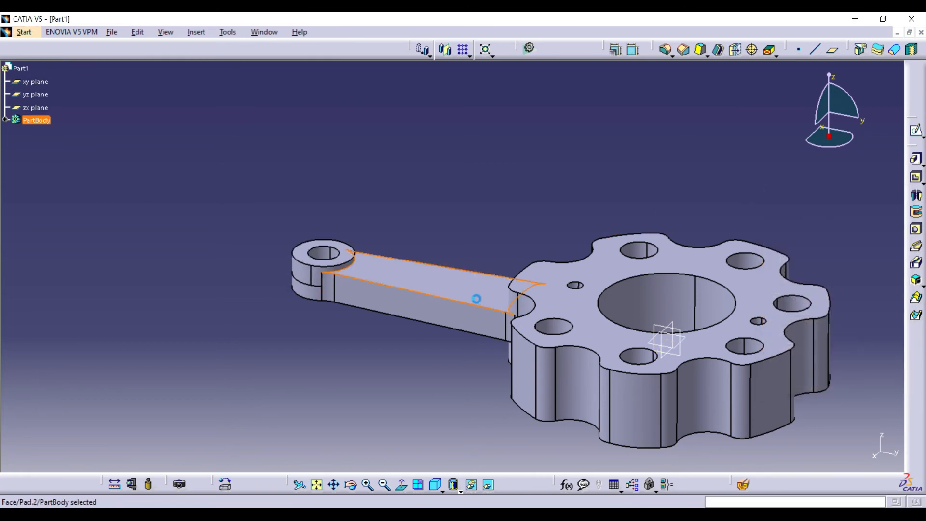
- Start a sketch on the arm's upper face and offset the face's outline inward by 2 mm
{"action": "left_click", "coordinate": [916, 130]}
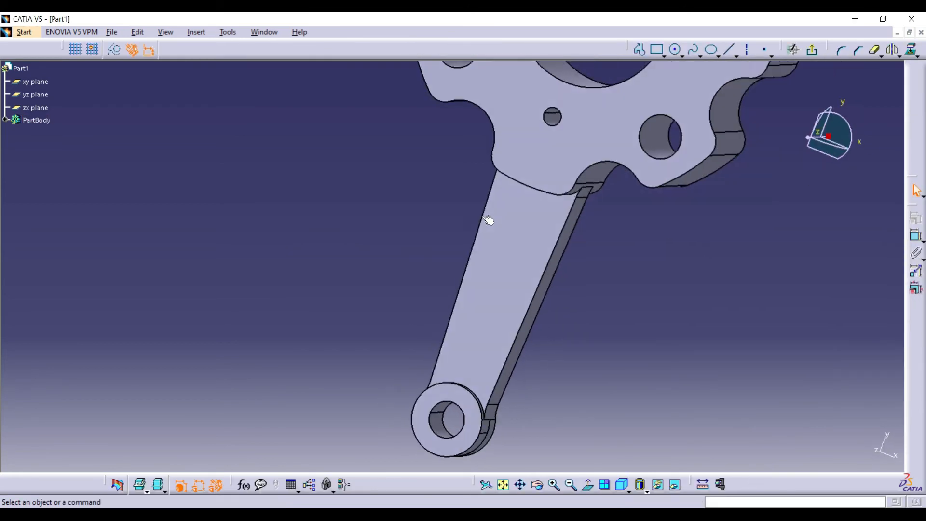
{"action": "left_click", "coordinate": [481, 257]}
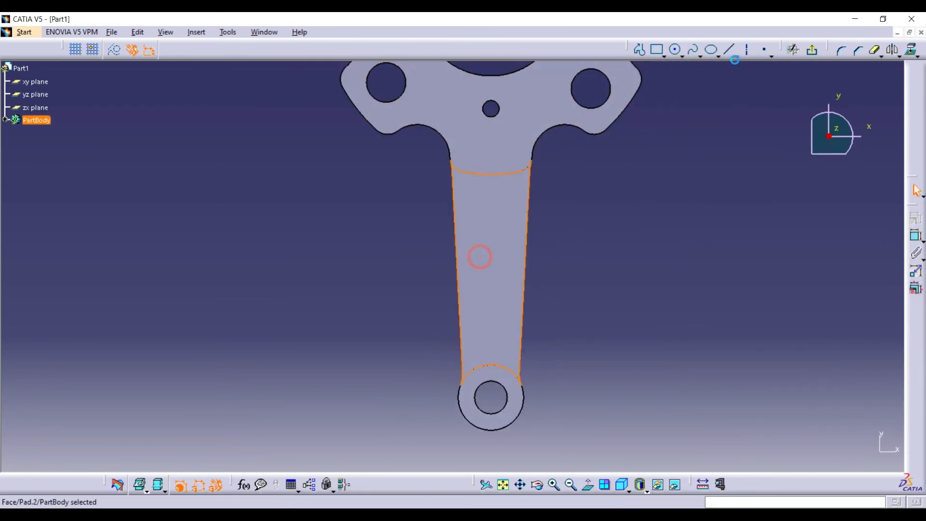
{"action": "left_click", "coordinate": [898, 56]}
{"action": "left_click", "coordinate": [909, 161]}
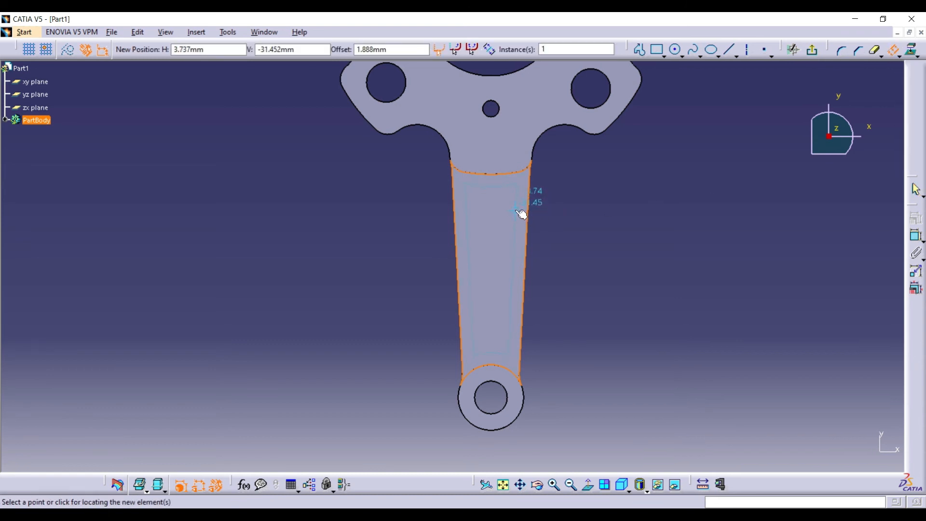
{"action": "key", "text": "Tab"}
{"action": "type", "text": "2"}
{"action": "key", "text": "Return"}
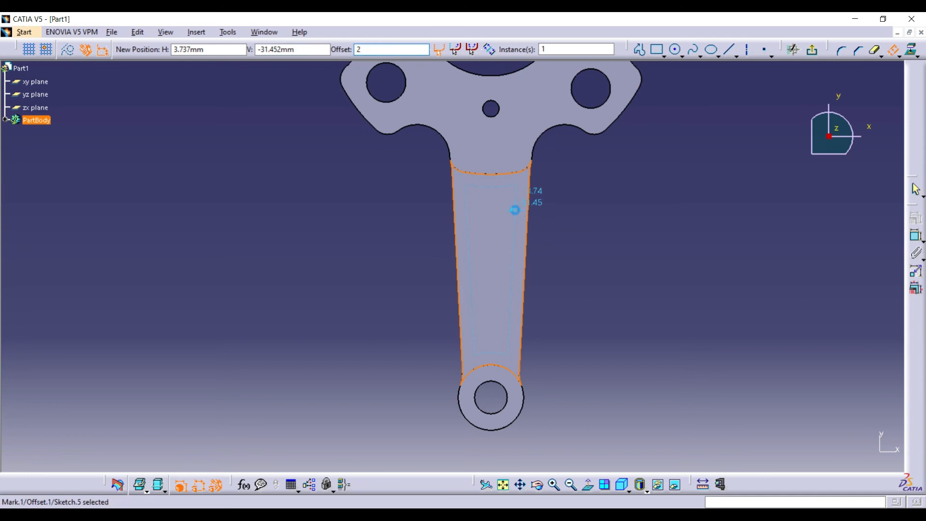
{"action": "right_click", "coordinate": [533, 182]}
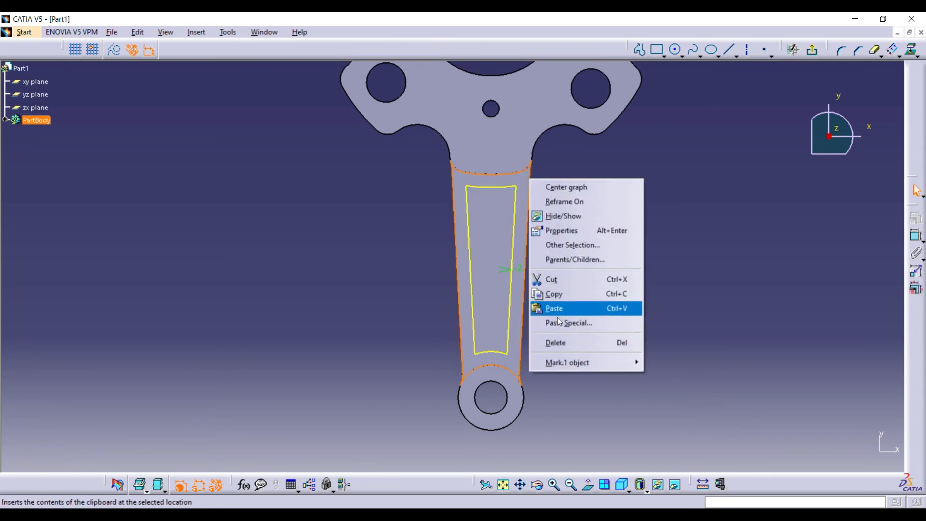
{"action": "left_click", "coordinate": [619, 287]}
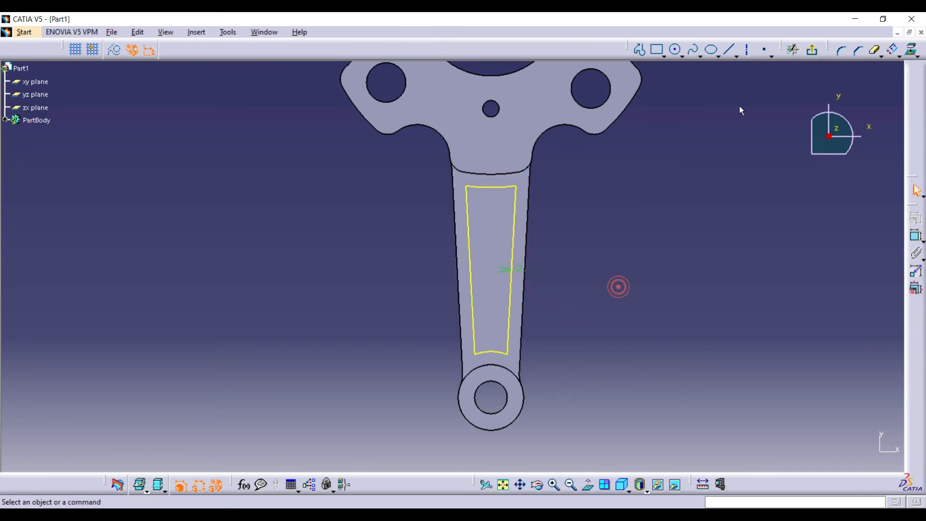
- Exit the sketch and cut the inset profile 1 mm deep into the arm's upper face as a pocket
{"action": "left_click", "coordinate": [813, 50]}
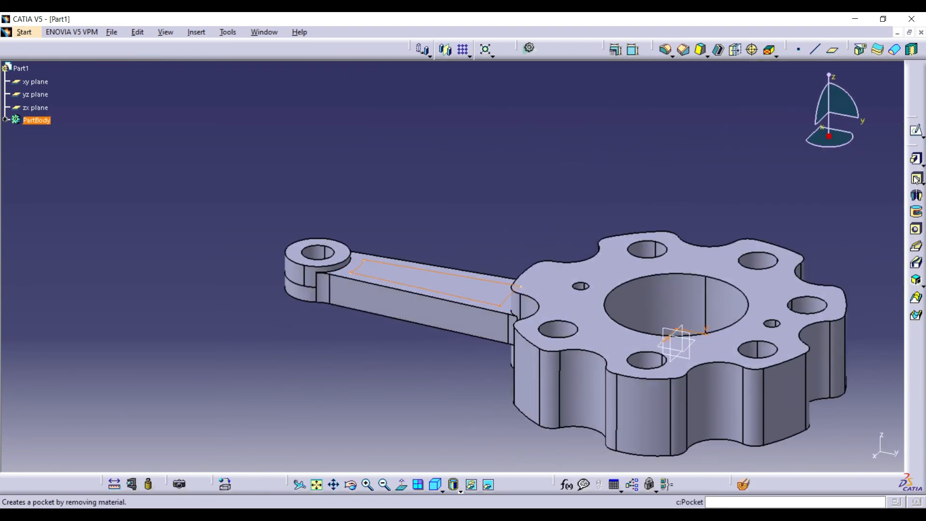
{"action": "left_click", "coordinate": [916, 177]}
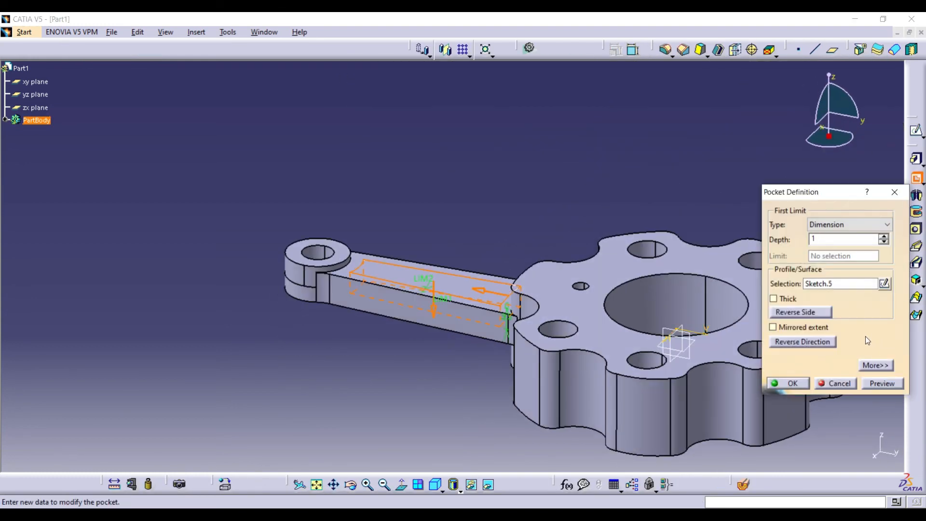
{"action": "left_click", "coordinate": [825, 328]}
{"action": "left_click", "coordinate": [814, 327]}
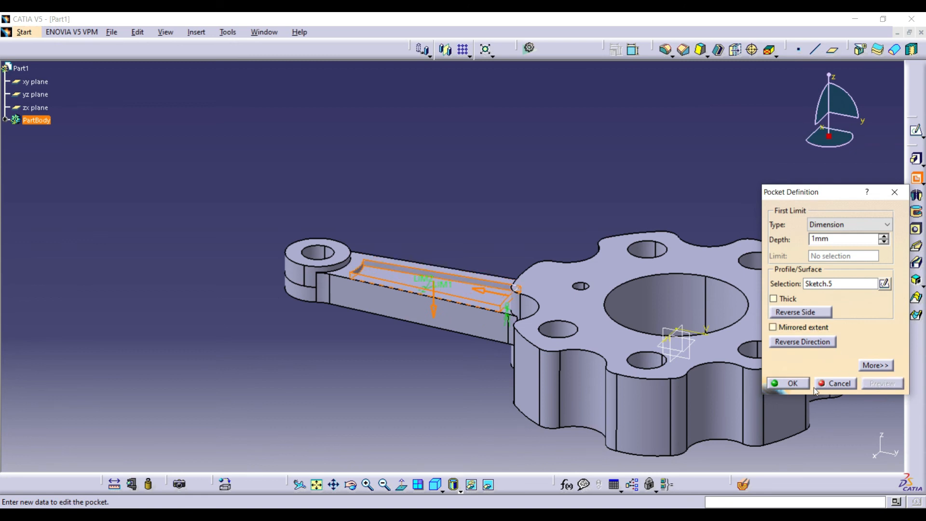
{"action": "left_click", "coordinate": [800, 383]}
- Mirror the arm's pocket about the xy plane onto the arm's underside
{"action": "left_click", "coordinate": [44, 209]}
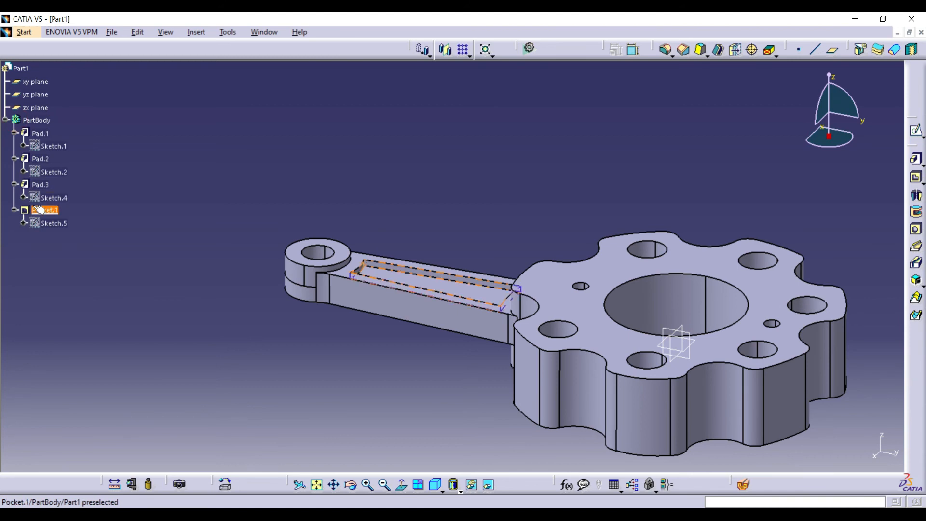
{"action": "left_click", "coordinate": [446, 49]}
{"action": "left_click", "coordinate": [695, 343]}
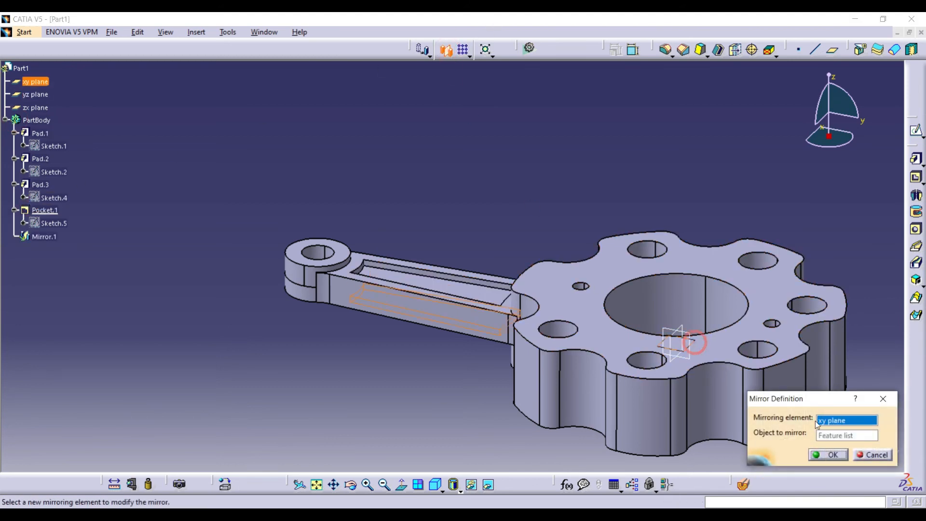
{"action": "left_click", "coordinate": [827, 455]}
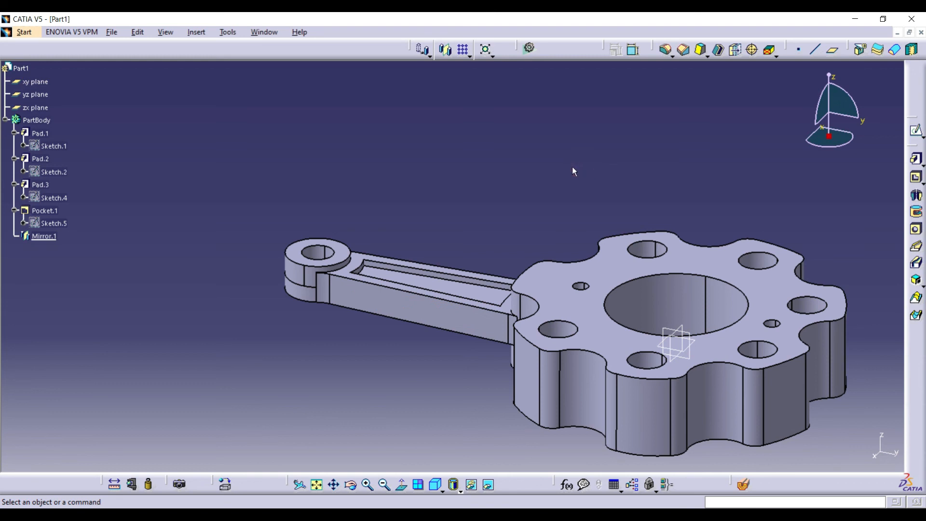
- Fillet the lobed outer edge of the hub's upper face with a 3 mm radius
{"action": "middle_click_drag", "start_coordinate": [574, 171], "coordinate": [351, 156]}
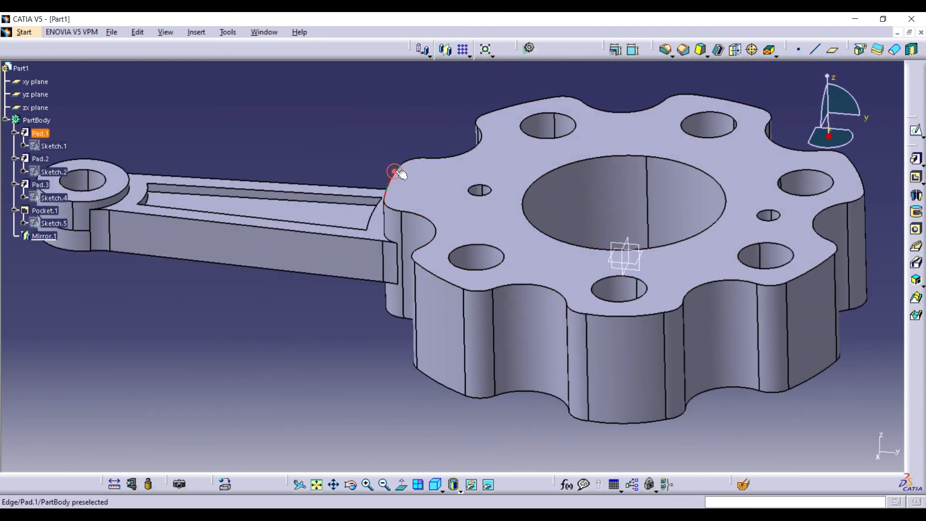
{"action": "left_click", "coordinate": [417, 158]}
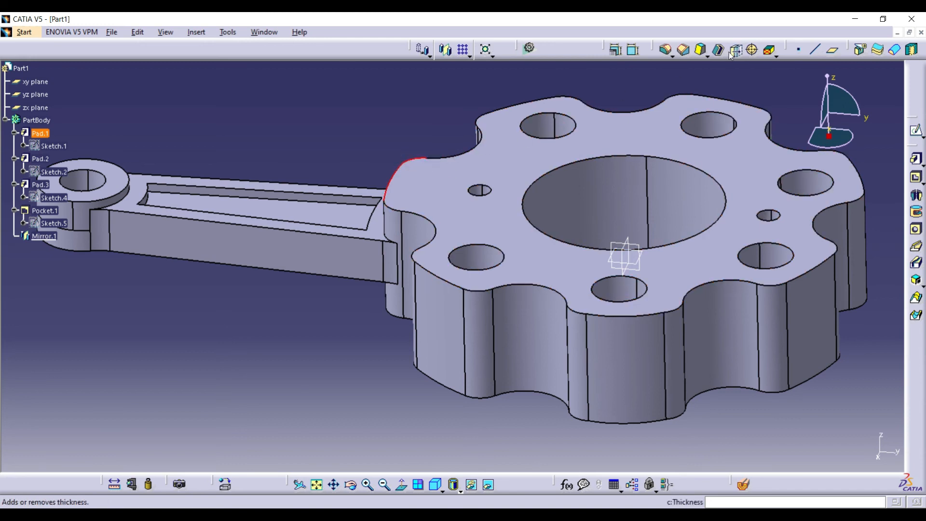
{"action": "left_click", "coordinate": [666, 49]}
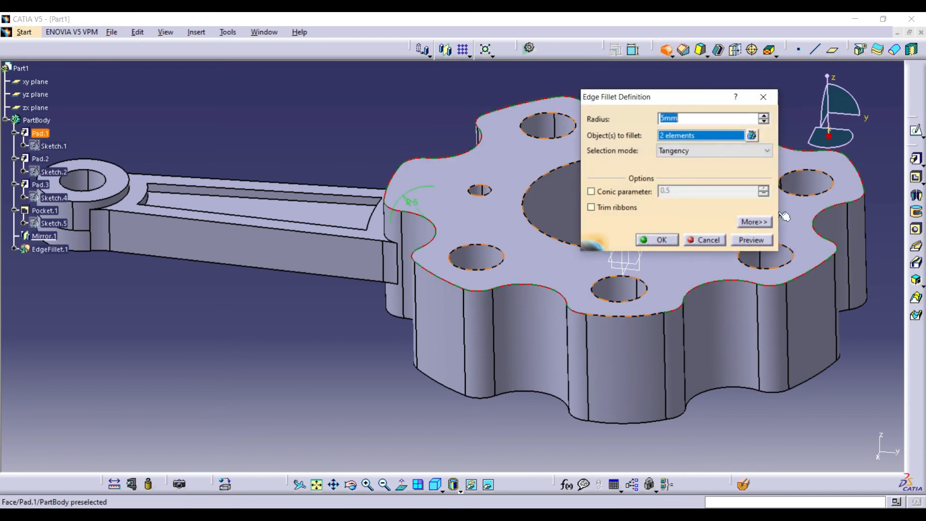
{"action": "left_click", "coordinate": [765, 242]}
{"action": "left_click", "coordinate": [673, 240]}
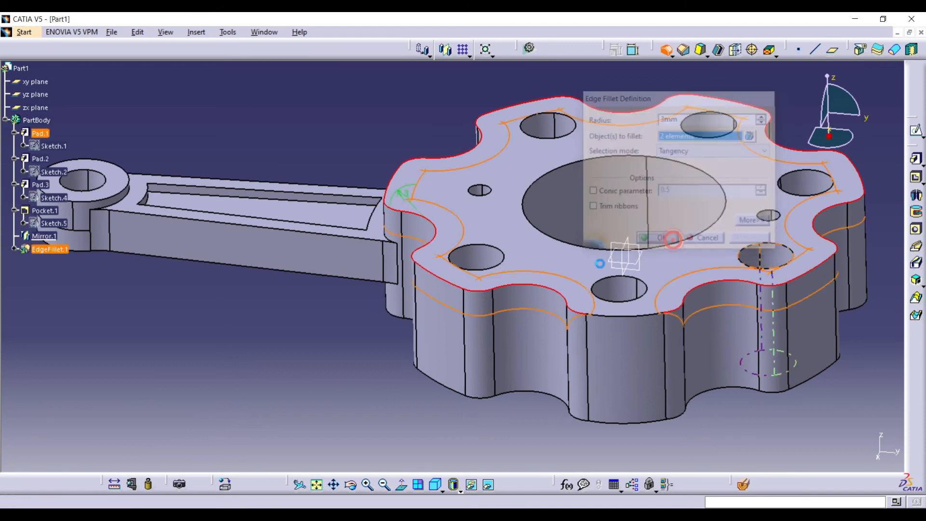
- Fillet the lobed outer edge of the hub's underside with a 3 mm radius
{"action": "left_click", "coordinate": [353, 484]}
{"action": "left_click_drag", "start_coordinate": [501, 366], "coordinate": [552, 244]}
{"action": "left_click", "coordinate": [439, 155]}
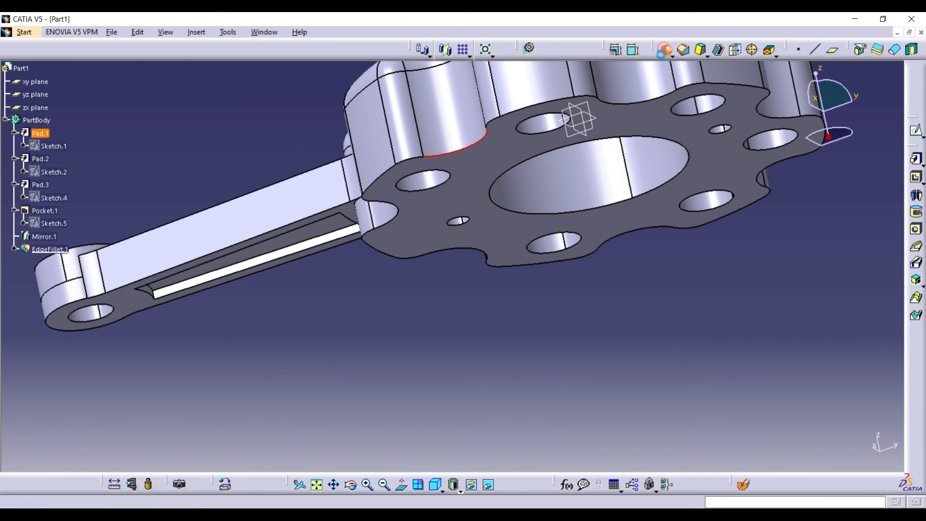
{"action": "left_click", "coordinate": [666, 49]}
{"action": "left_click", "coordinate": [753, 239]}
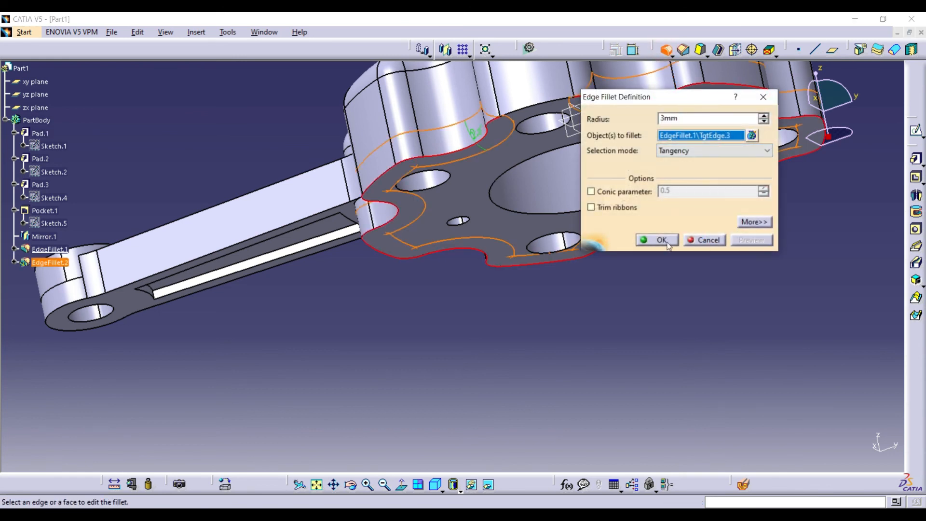
{"action": "left_click", "coordinate": [661, 240]}
- Apply a small edge fillet around the hub's flat upper face, including its bore and hole edges
{"action": "left_click", "coordinate": [388, 486]}
{"action": "left_click", "coordinate": [351, 485]}
{"action": "left_click_drag", "start_coordinate": [495, 260], "coordinate": [518, 394]}
{"action": "left_click", "coordinate": [565, 243]}
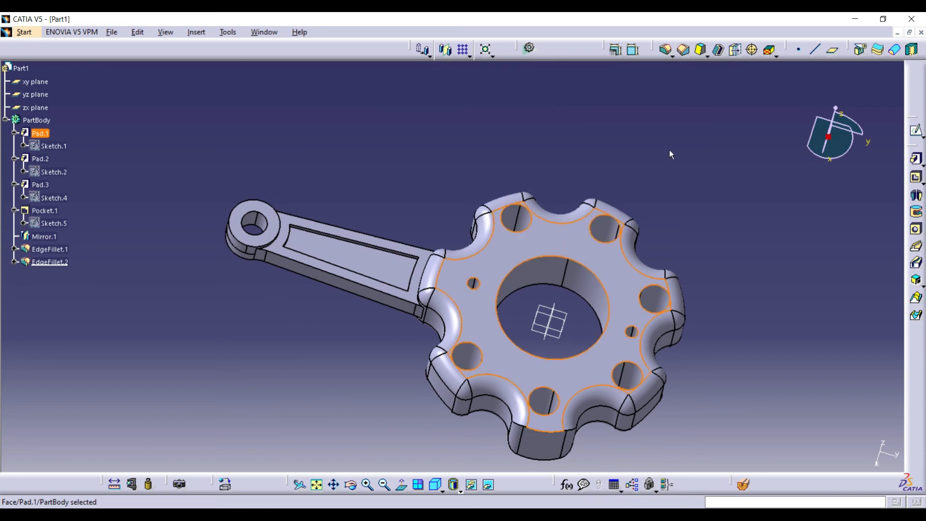
{"action": "left_click", "coordinate": [666, 49]}
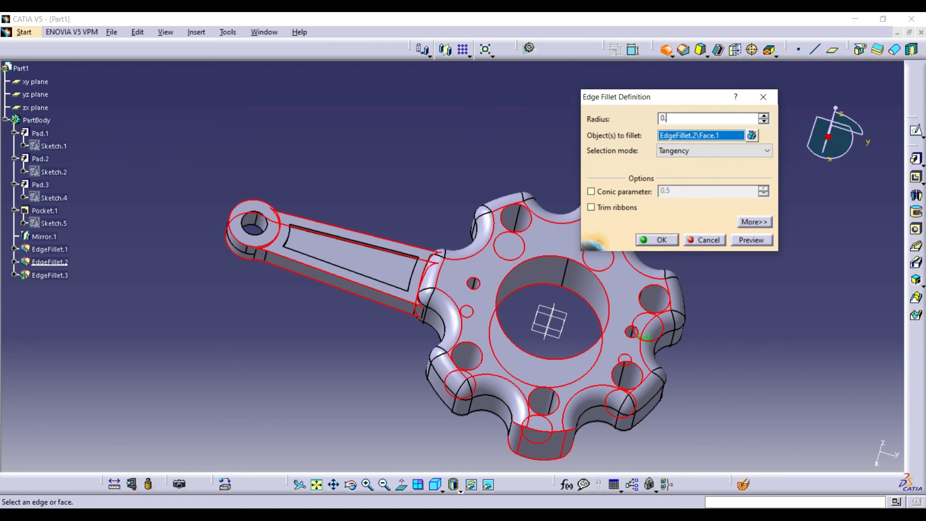
{"action": "left_click", "coordinate": [751, 241]}
{"action": "left_click", "coordinate": [661, 240]}
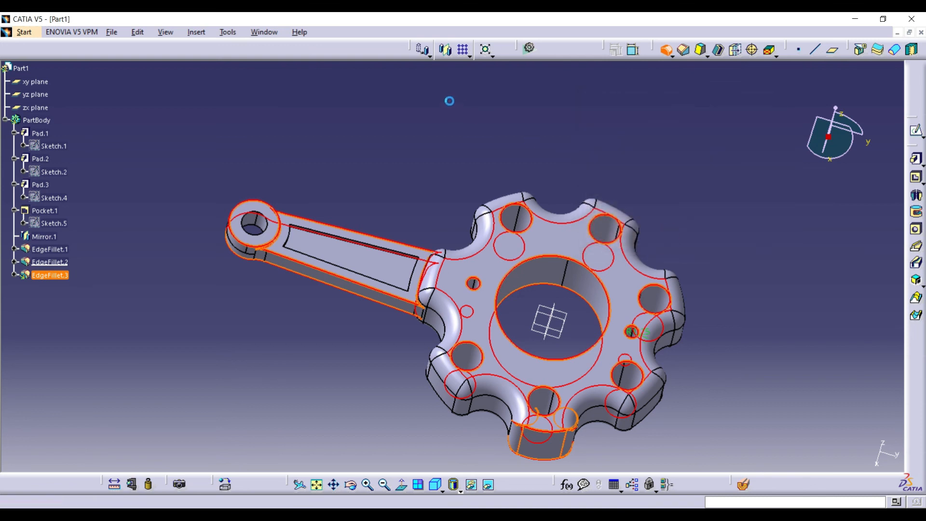
{"action": "left_click", "coordinate": [423, 138]}
- Fillet the edges of the pocket floor on the arm's upper side with a 0.1 mm radius
{"action": "middle_click_drag", "start_coordinate": [423, 138], "coordinate": [428, 113]}
{"action": "left_click", "coordinate": [368, 484]}
{"action": "left_click", "coordinate": [368, 484]}
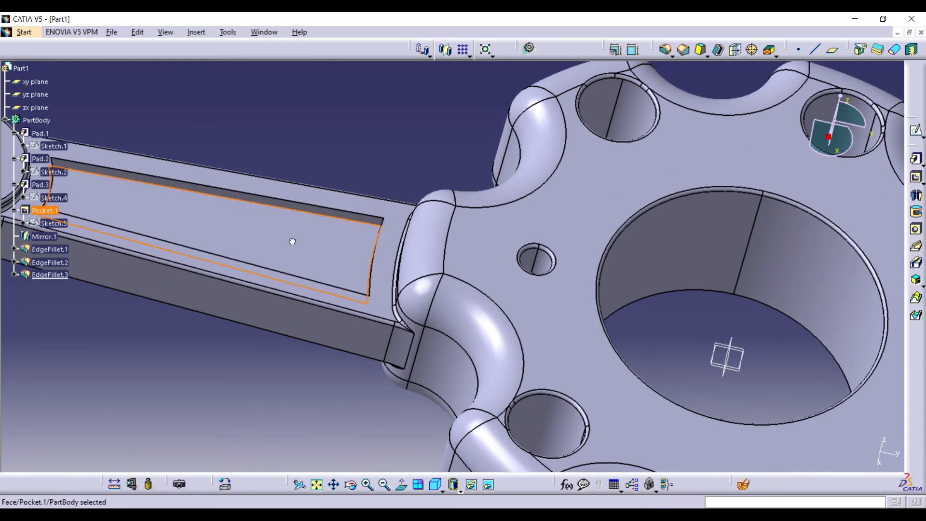
{"action": "middle_click_drag", "start_coordinate": [383, 423], "coordinate": [602, 433]}
{"action": "left_click", "coordinate": [664, 50]}
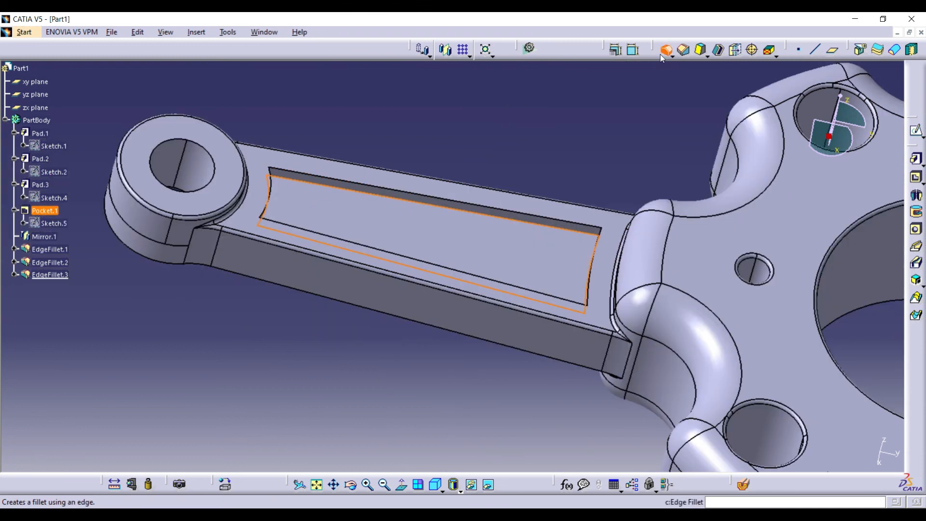
{"action": "type", "text": "0.1"}
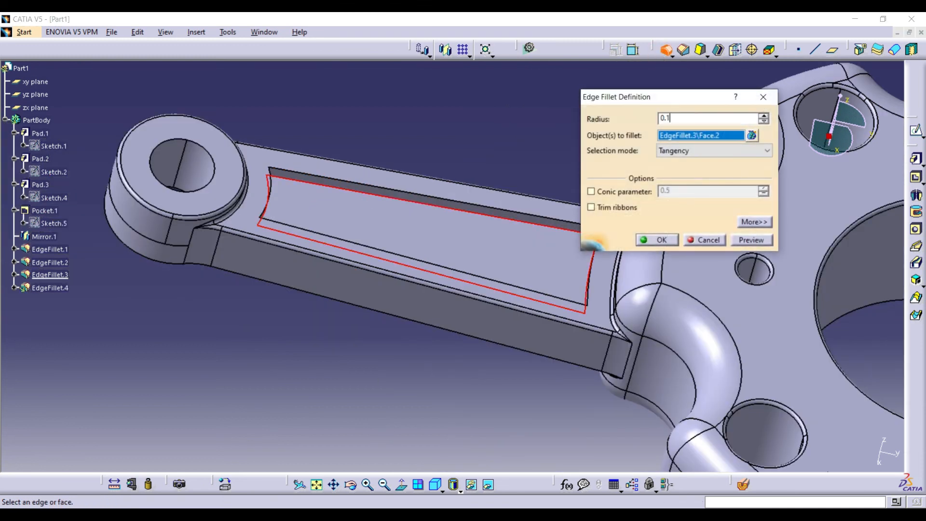
{"action": "left_click", "coordinate": [753, 241]}
{"action": "left_click", "coordinate": [661, 240]}
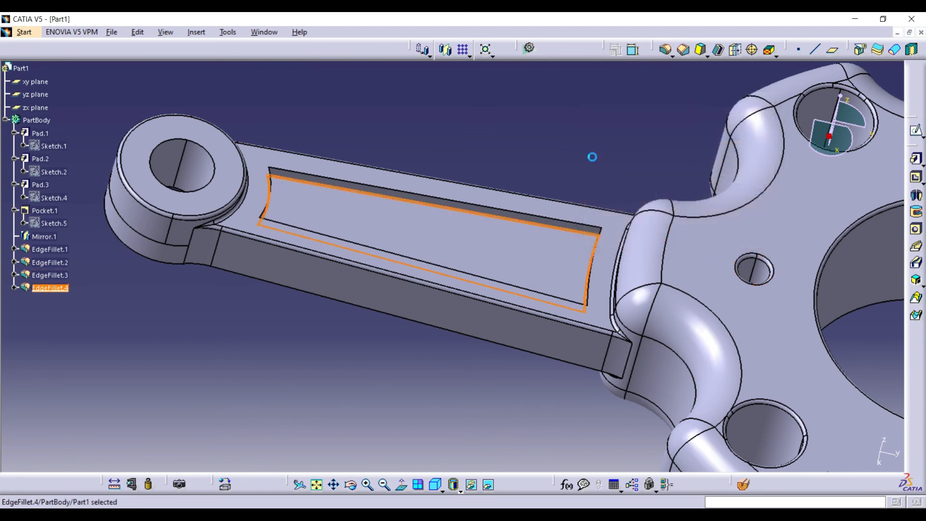
- Fillet the edges of the arm's upper face around the pocket with a 0.1 mm radius
{"action": "left_click", "coordinate": [544, 207]}
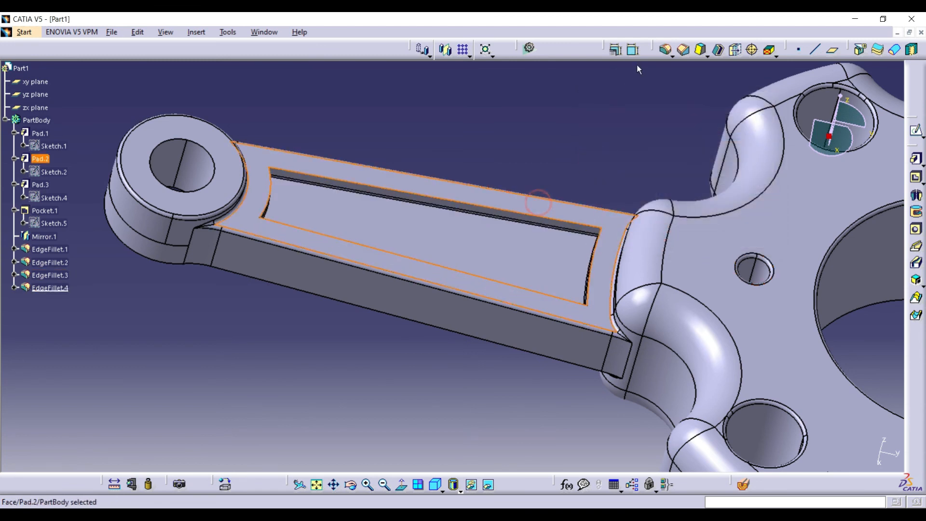
{"action": "left_click", "coordinate": [666, 50]}
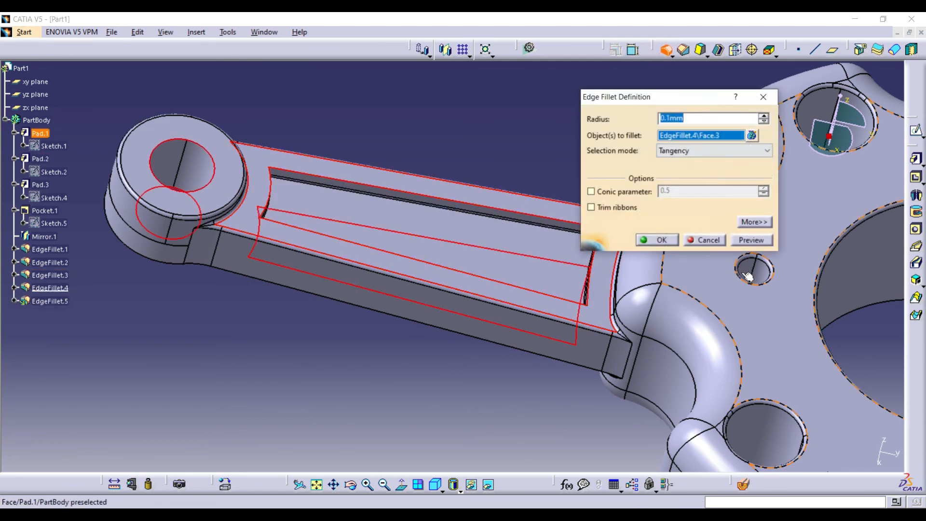
{"action": "left_click", "coordinate": [752, 240]}
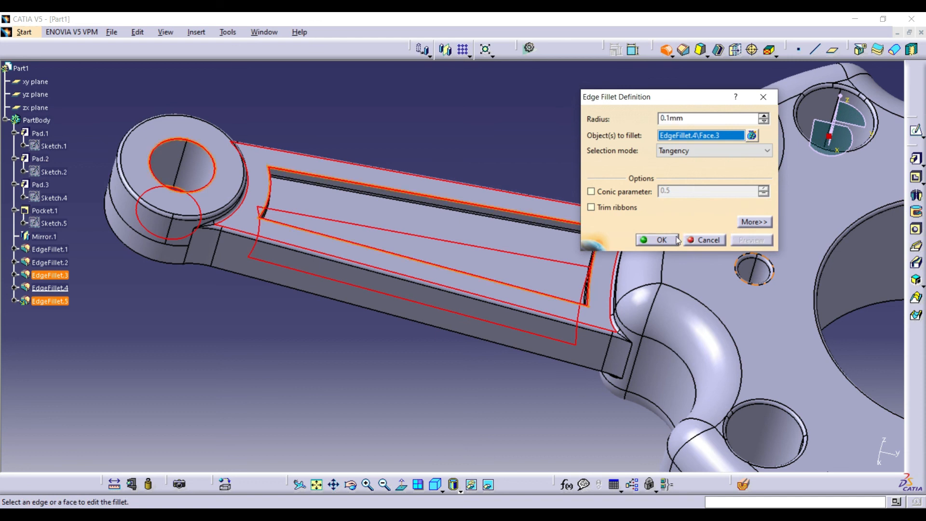
{"action": "left_click", "coordinate": [678, 239]}
{"action": "left_click", "coordinate": [475, 111]}
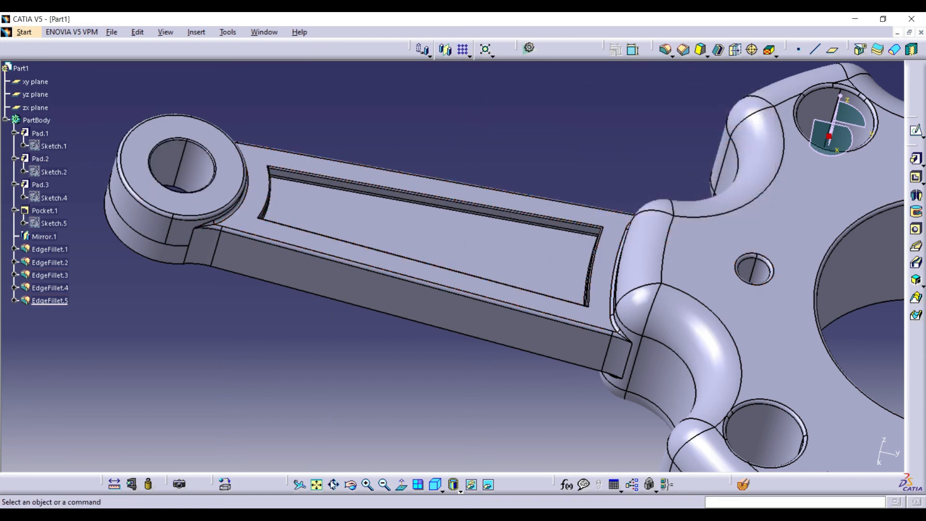
- Fillet the edges of the mirrored pocket's floor on the arm's underside with a 0.1 mm radius
{"action": "middle_click_drag", "start_coordinate": [526, 398], "coordinate": [487, 176]}
{"action": "left_click", "coordinate": [482, 170]}
{"action": "left_click", "coordinate": [667, 52]}
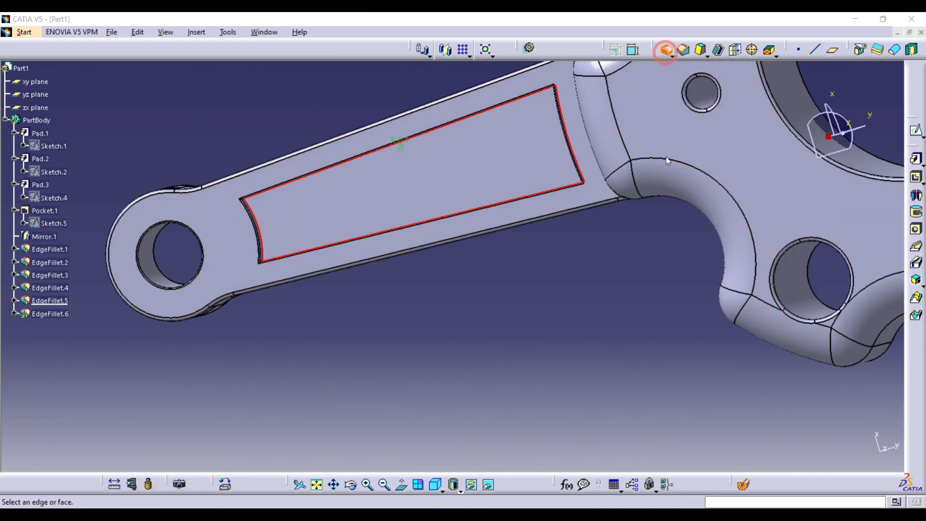
{"action": "left_click", "coordinate": [752, 241]}
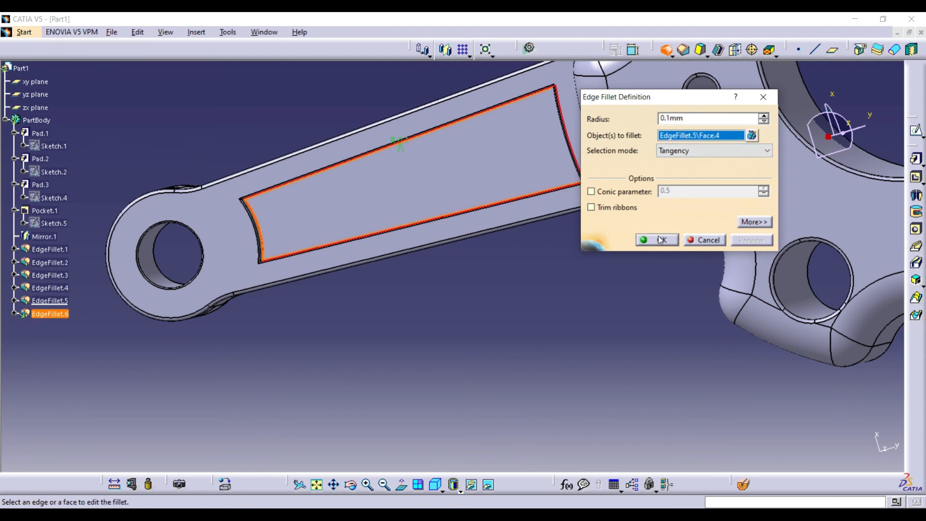
{"action": "left_click", "coordinate": [660, 240]}
{"action": "left_click", "coordinate": [384, 485]}
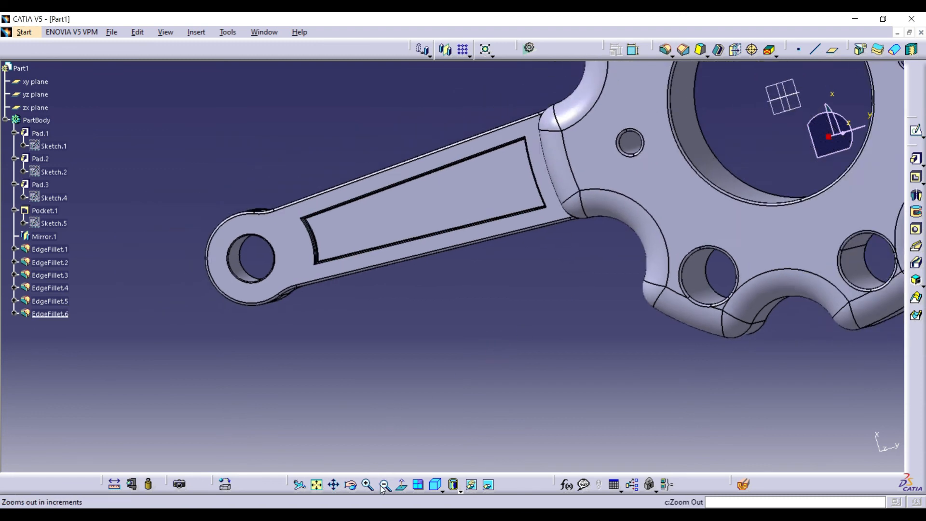
{"action": "left_click", "coordinate": [435, 485]}
{"action": "left_click_drag", "start_coordinate": [810, 146], "coordinate": [816, 172]}
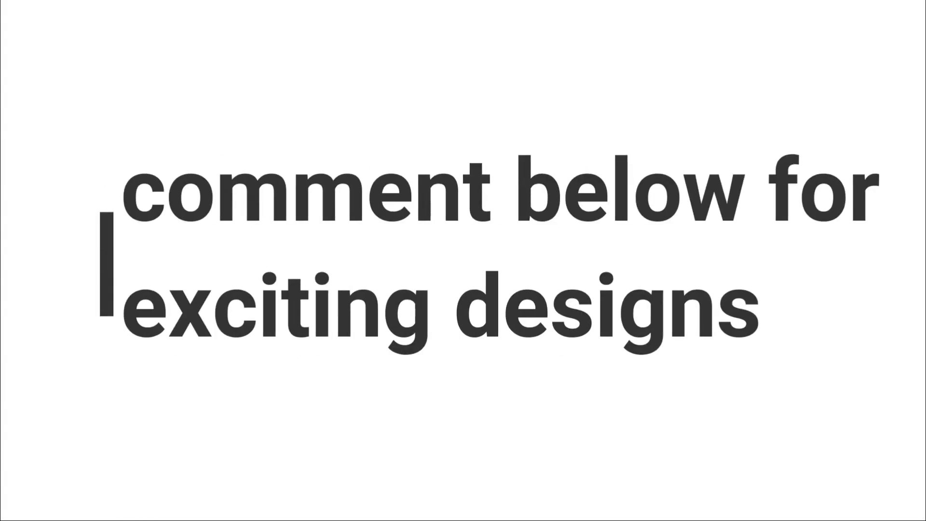